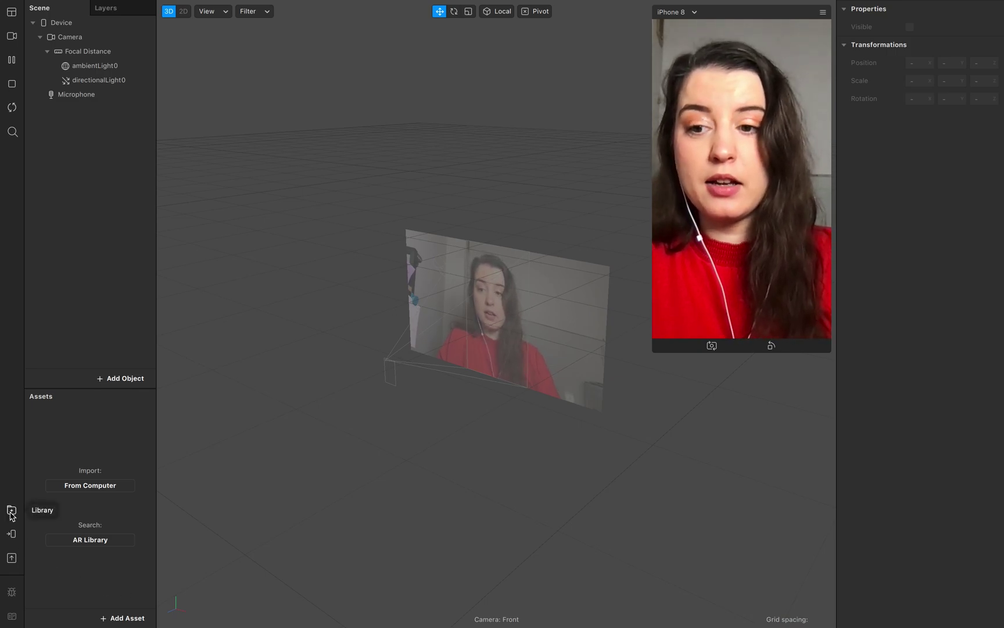
Step: Search the AR Library for "cookie" and refine the search to "chrismas cookie"
left_click(11, 512)
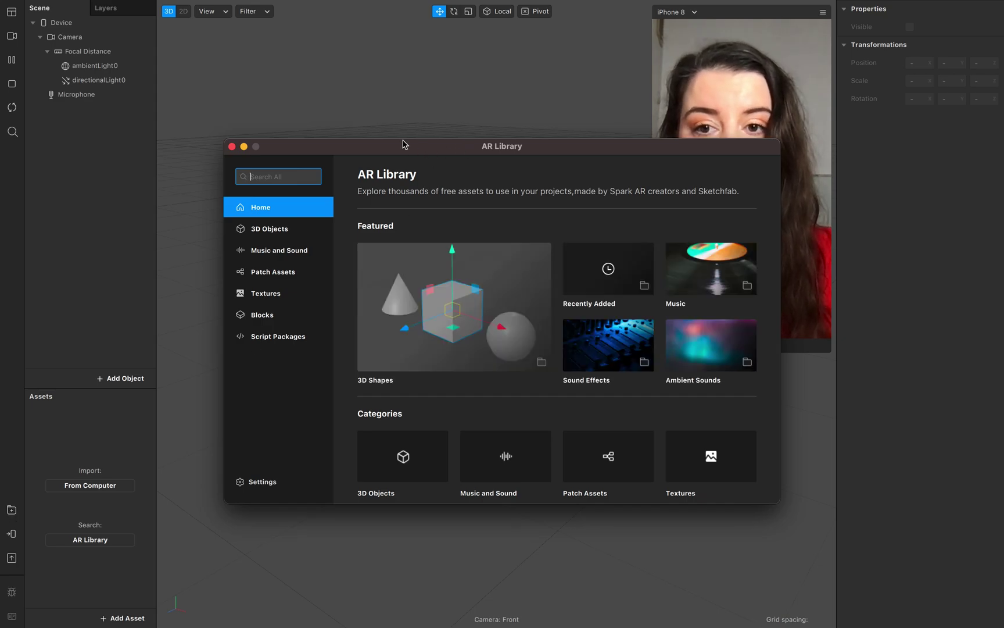
left_click_drag(405, 149, 291, 206)
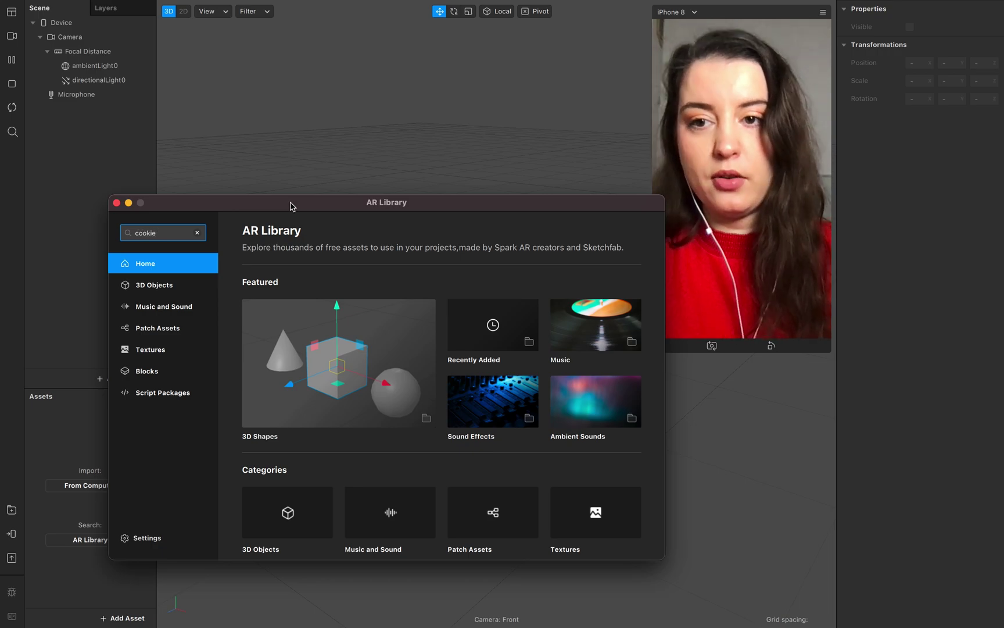
key("Return")
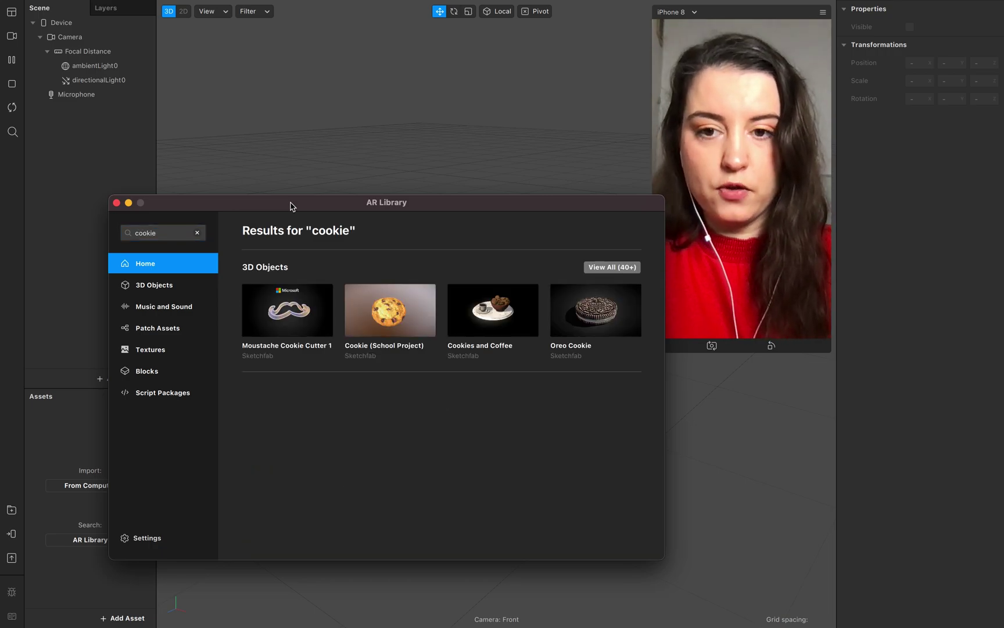
left_click(179, 228)
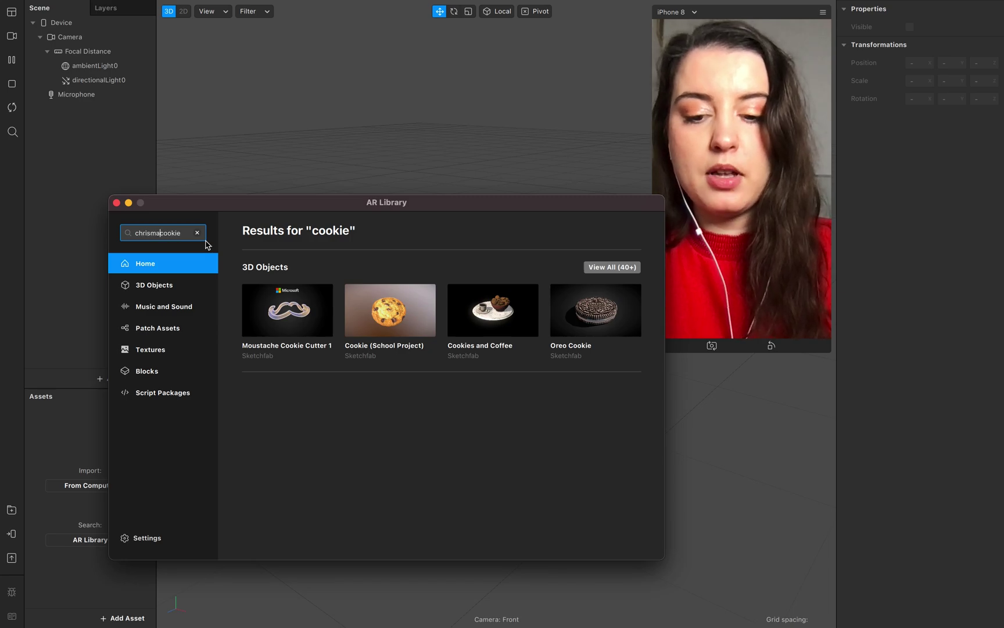
key("Return")
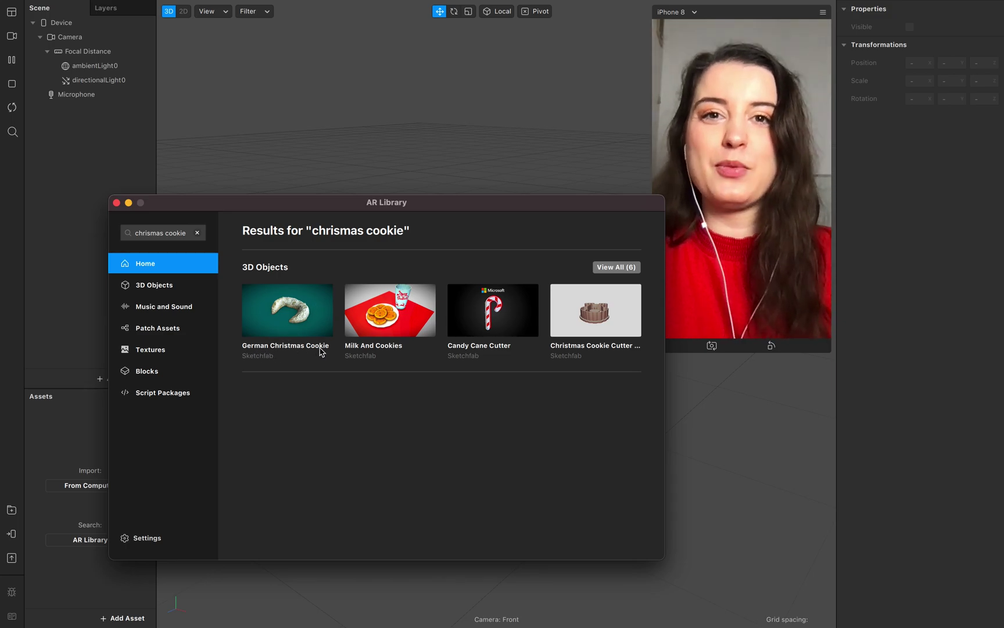
Step: Import the free German Christmas Cookie model into the Untitled project and place it in the scene under Focal Distance
left_click(312, 326)
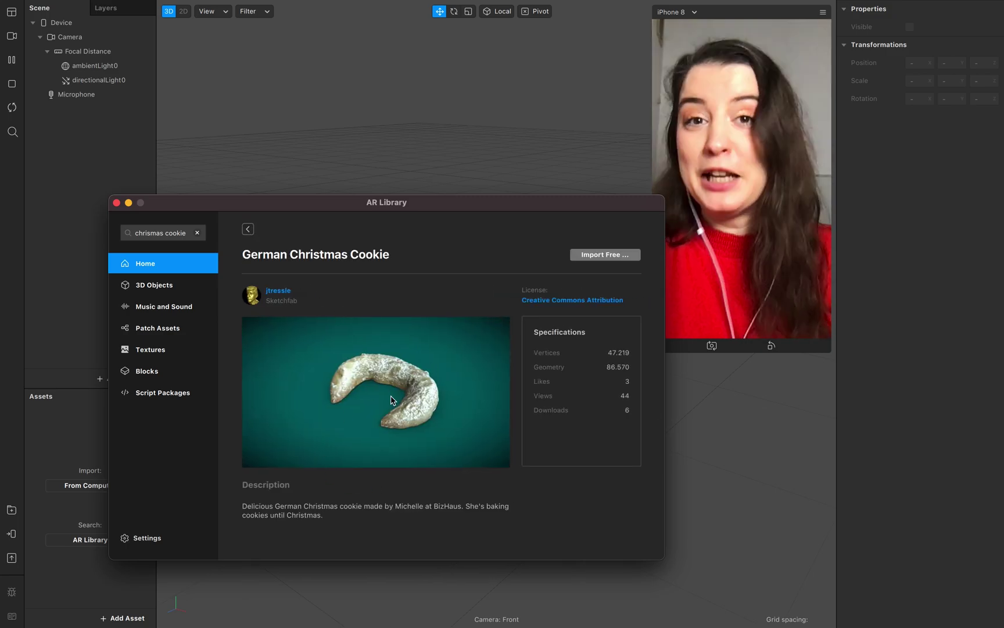
left_click(607, 259)
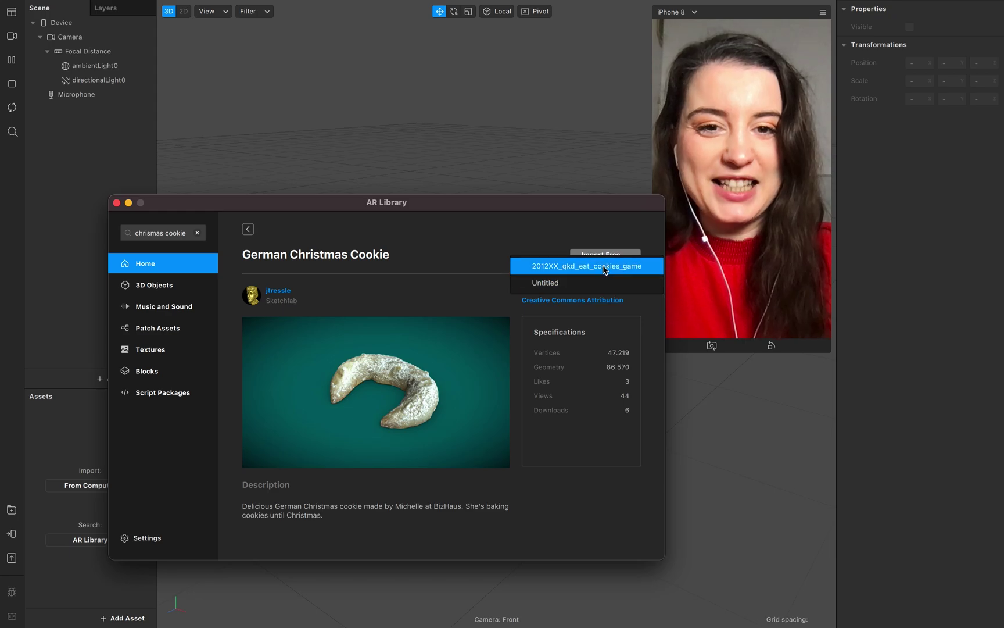
left_click(603, 285)
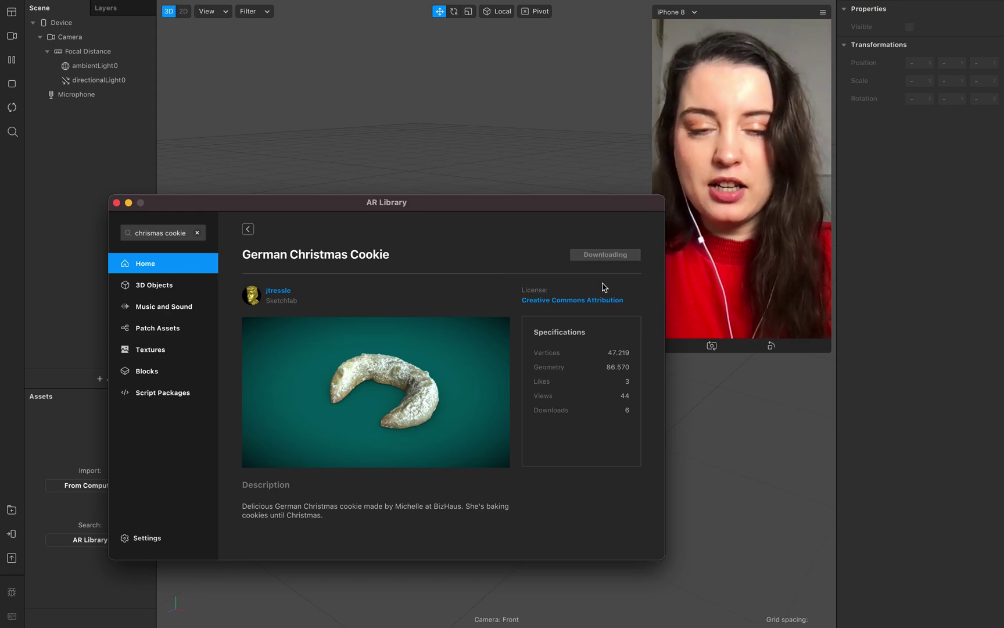
left_click(117, 203)
left_click(96, 430)
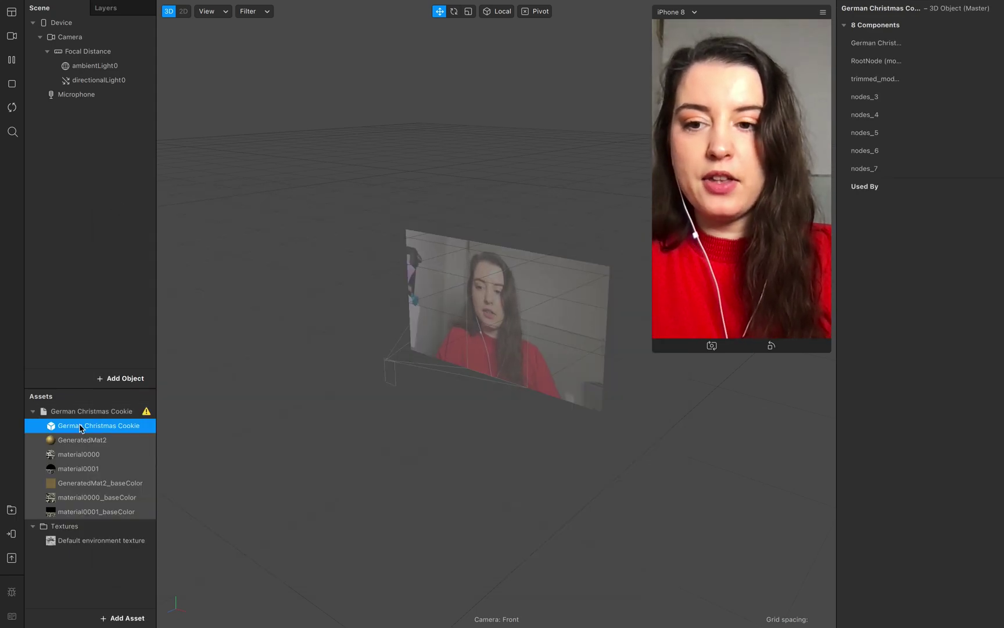
left_click_drag(107, 436, 113, 84)
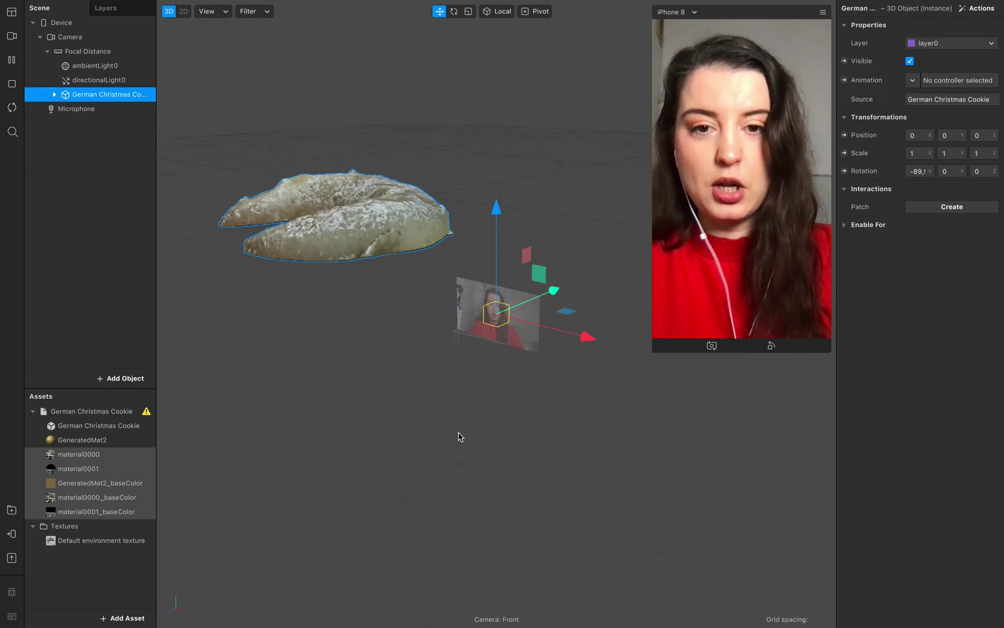
Step: Scale the German Christmas Cookie object to 0,08 on the X, Y and Z axes
left_click(918, 154)
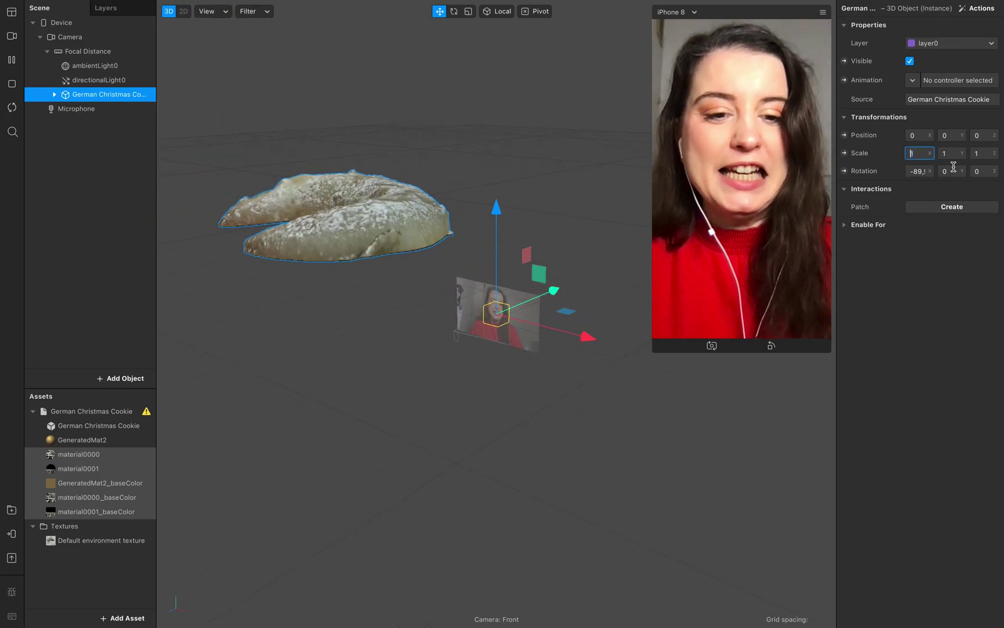
type("0,08")
left_click(957, 150)
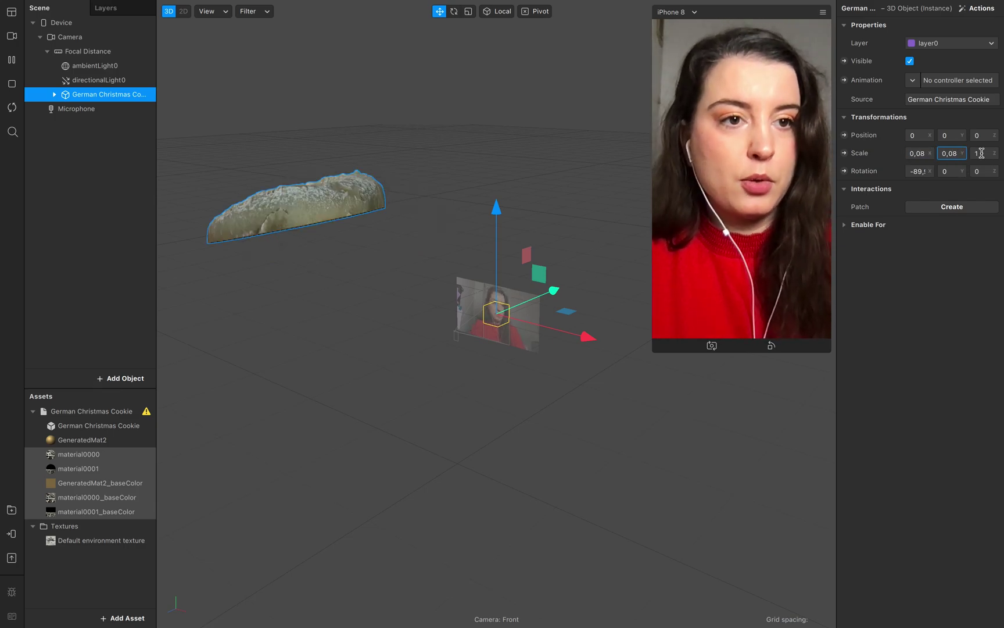
left_click(982, 153)
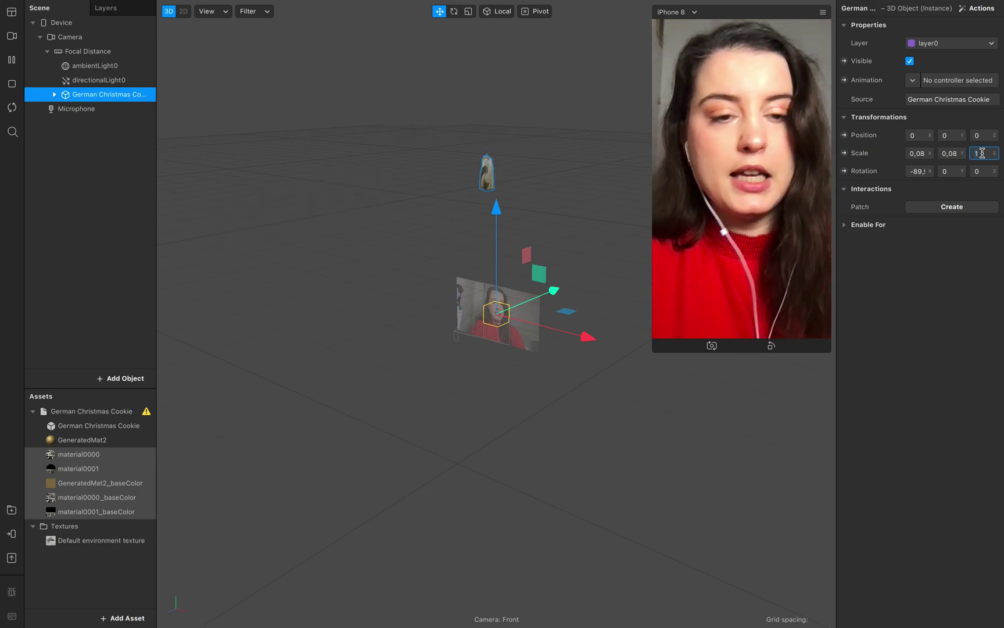
type("0,08")
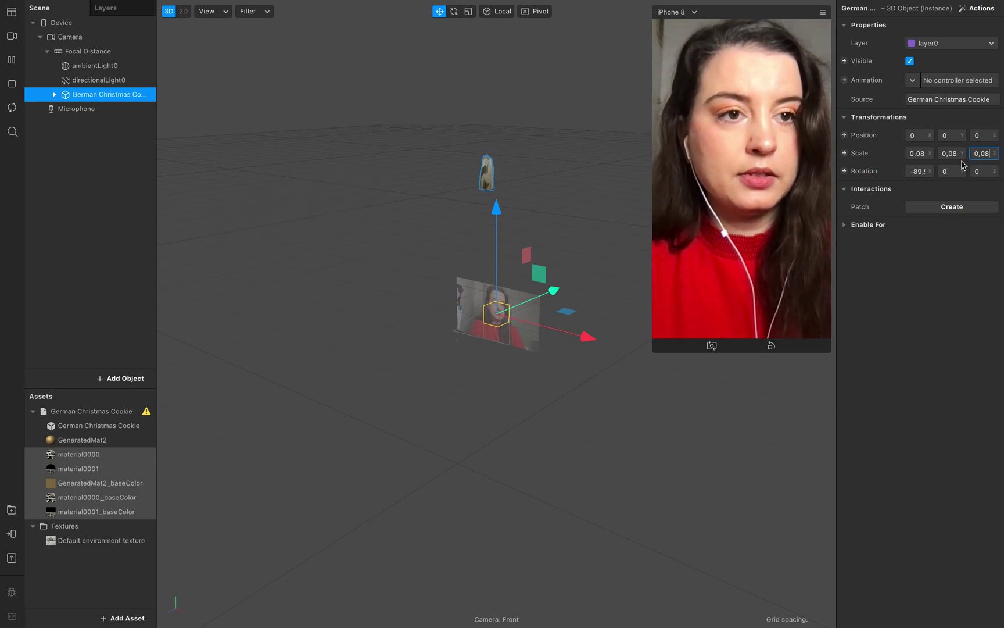
left_click(946, 153)
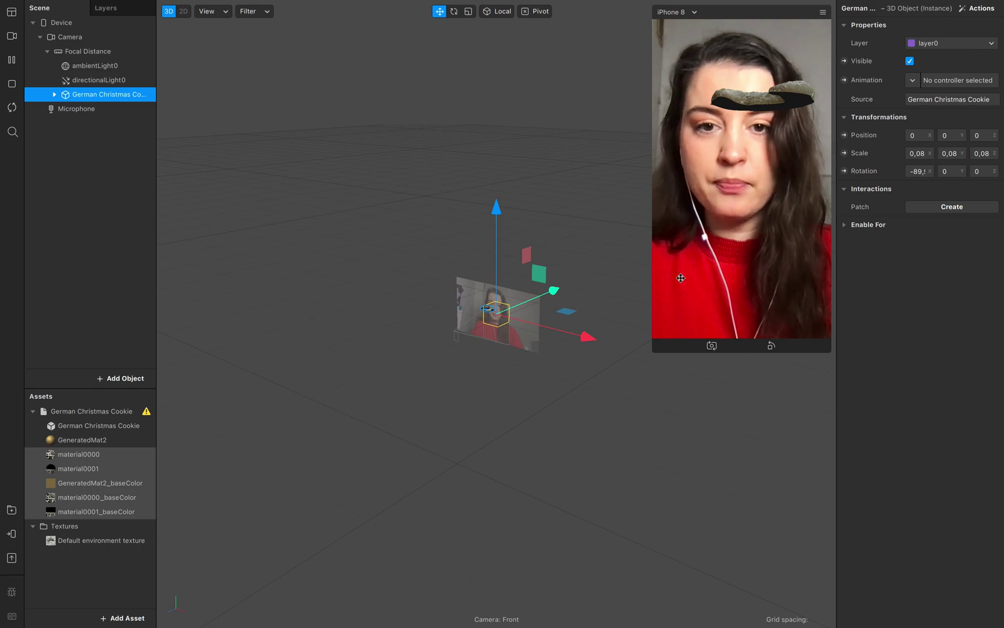
left_click(94, 201)
Step: Expand the cookie object in the scene tree to reach its RootNode and show the Patch Editor
left_click(54, 94)
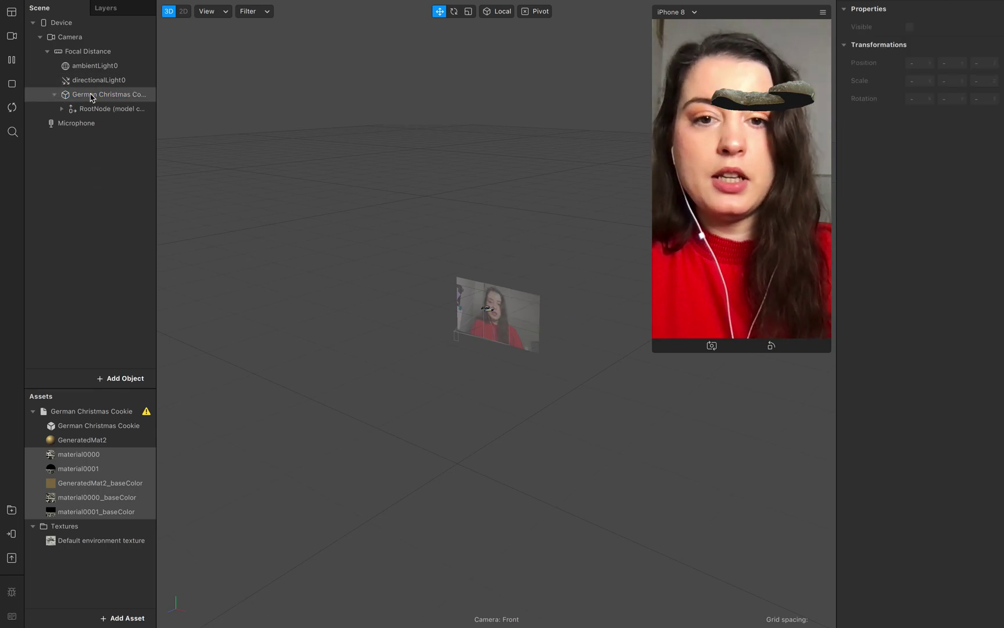
left_click(90, 97)
left_click(93, 109)
mouse_move(212, 5)
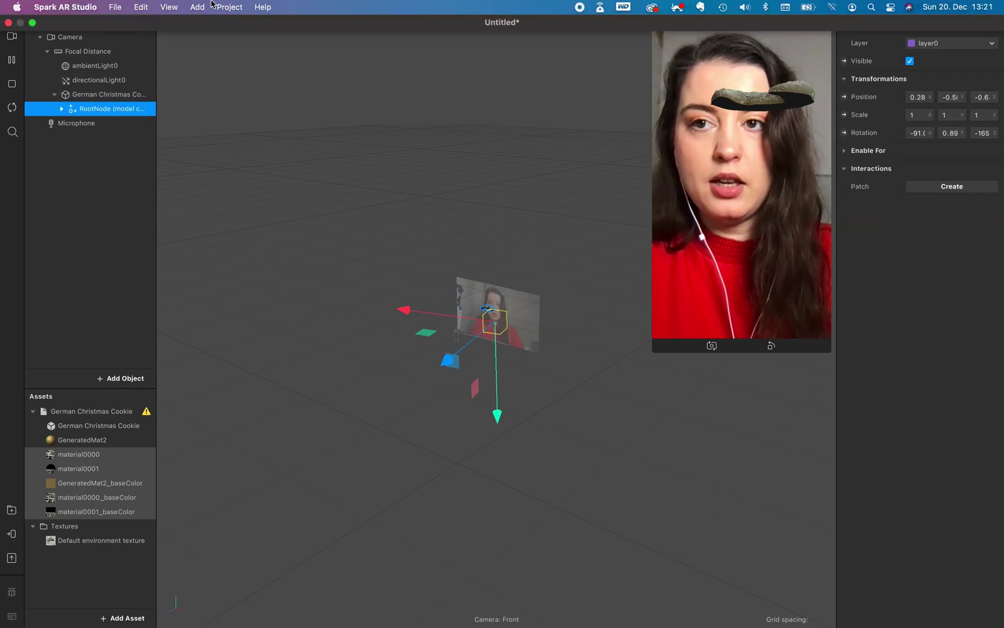
left_click(170, 7)
left_click(190, 24)
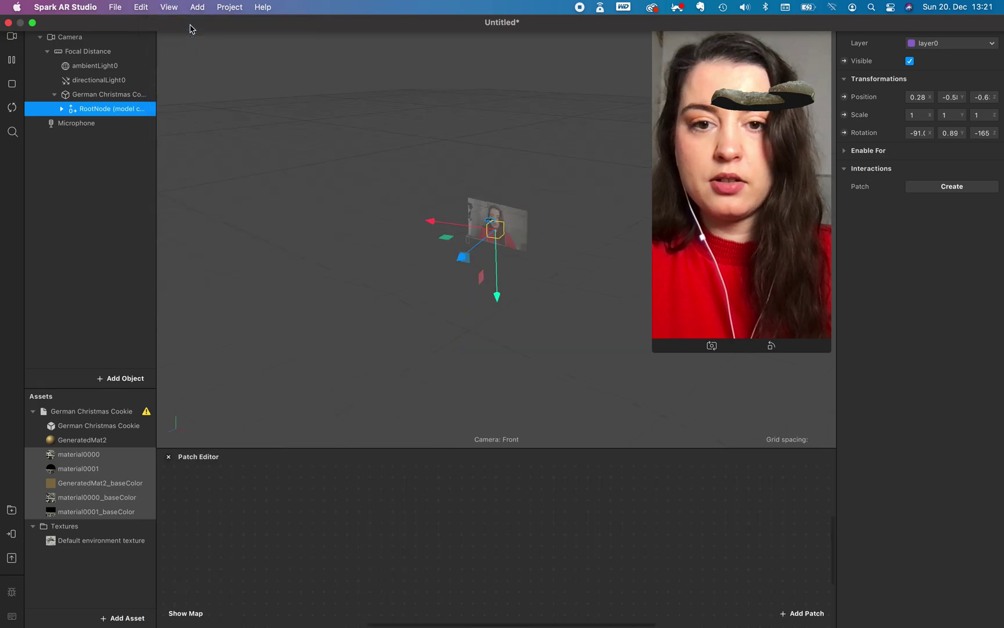
Step: Move the cookie's RootNode to a position of about -0.6, 1.03, -1.76, just above the mouth
left_click(99, 94)
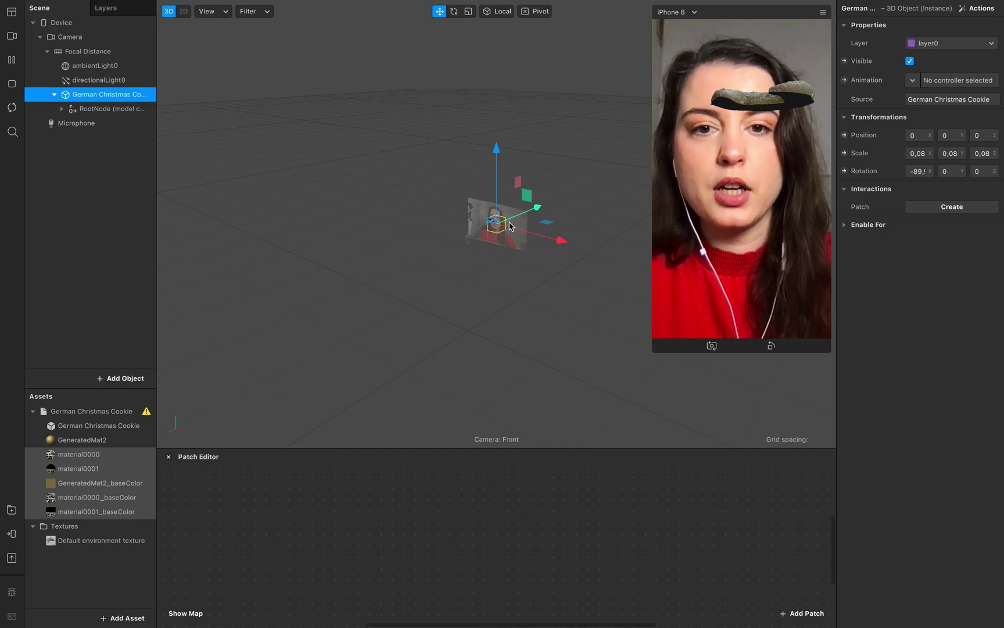
left_click(108, 111)
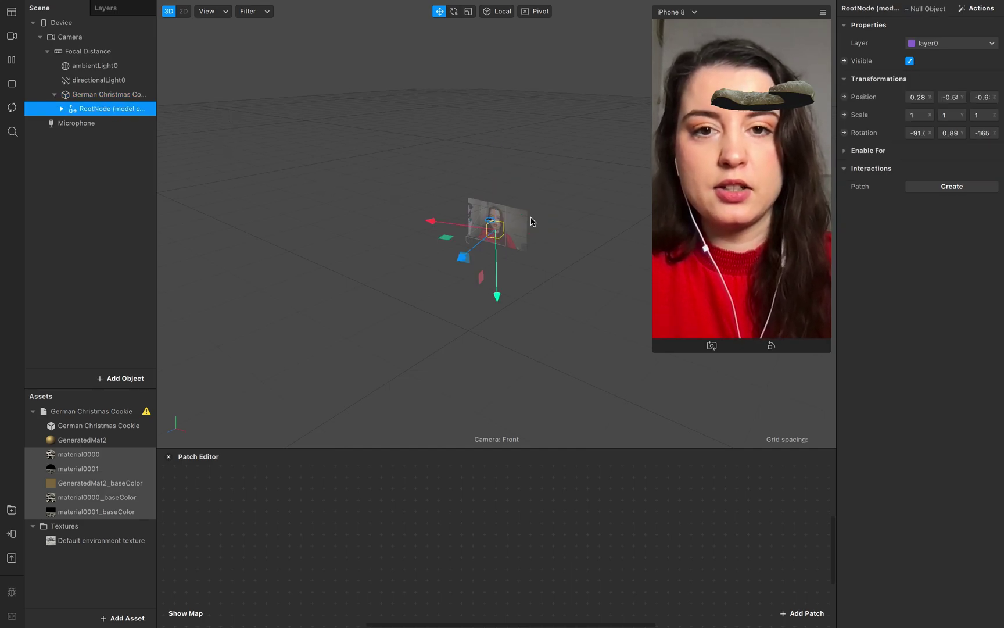
left_click_drag(499, 262, 465, 259)
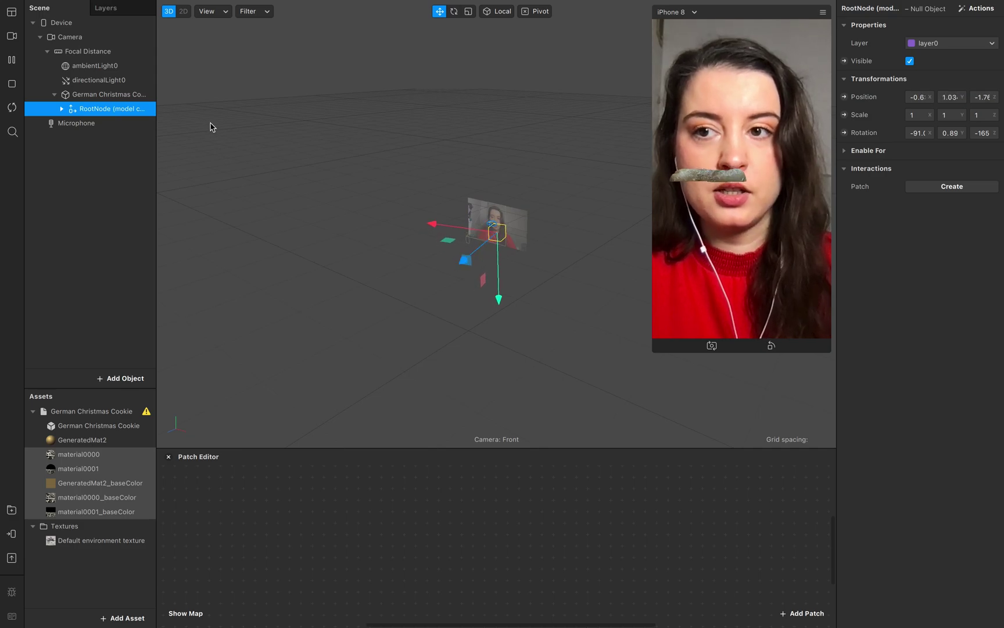
Step: Rotate the German Christmas Cookie object about the X axis to about -66 degrees, tilting it toward the camera
left_click(125, 97)
left_click(119, 112)
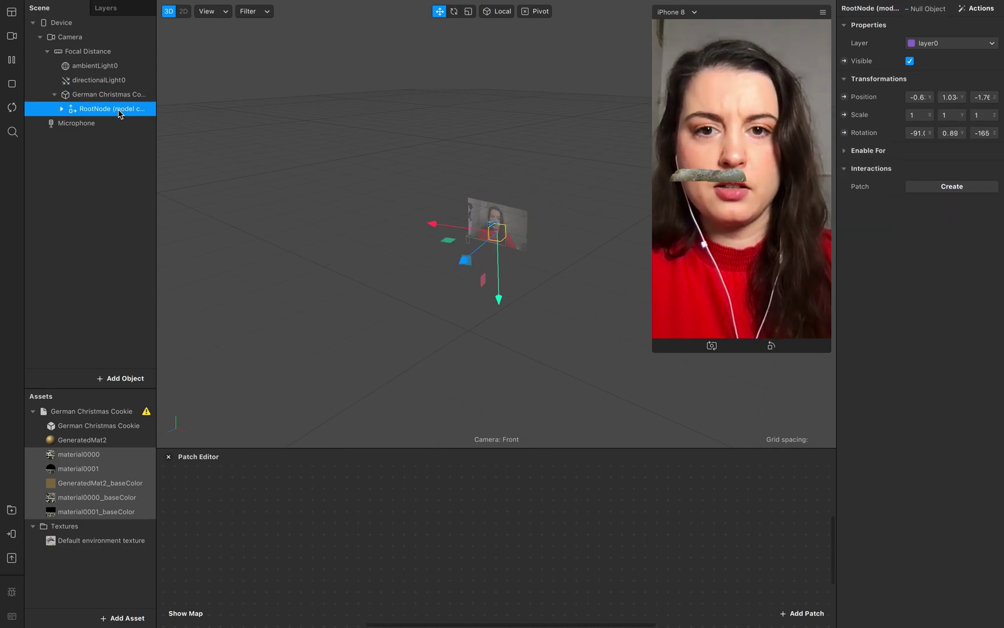
left_click(119, 97)
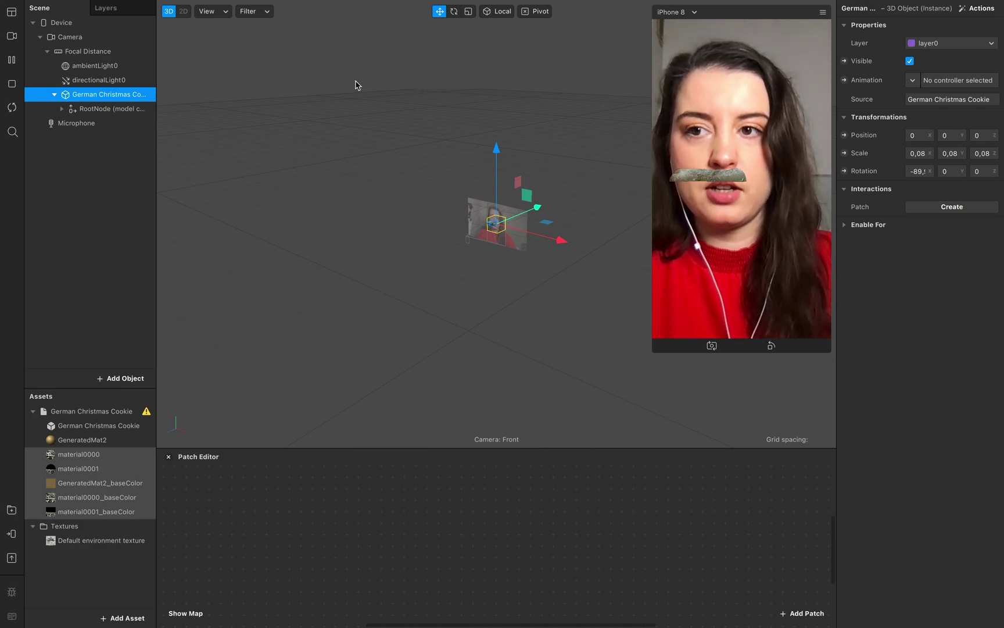
left_click(454, 11)
left_click_drag(467, 195, 465, 217)
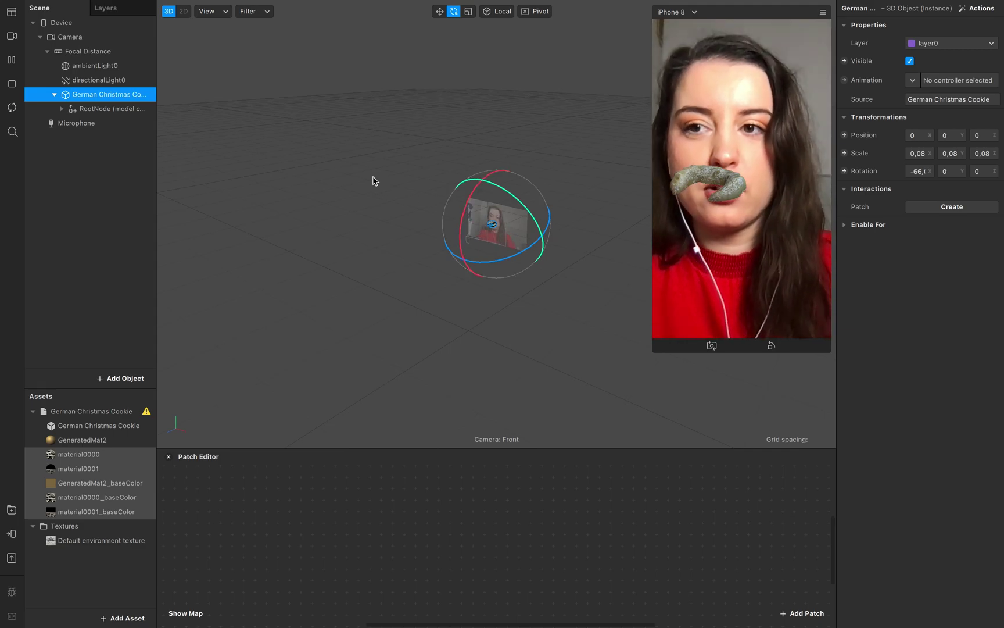
Step: Move the cookie's RootNode to centre it over the mouth, at about -0.12, 0.91, -1.72
left_click(107, 109)
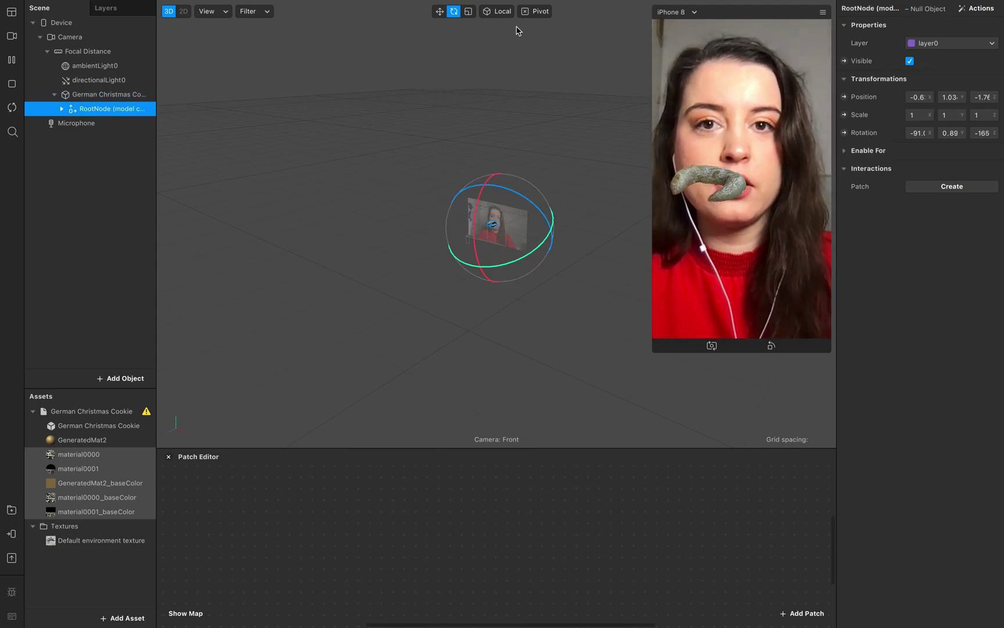
left_click(439, 12)
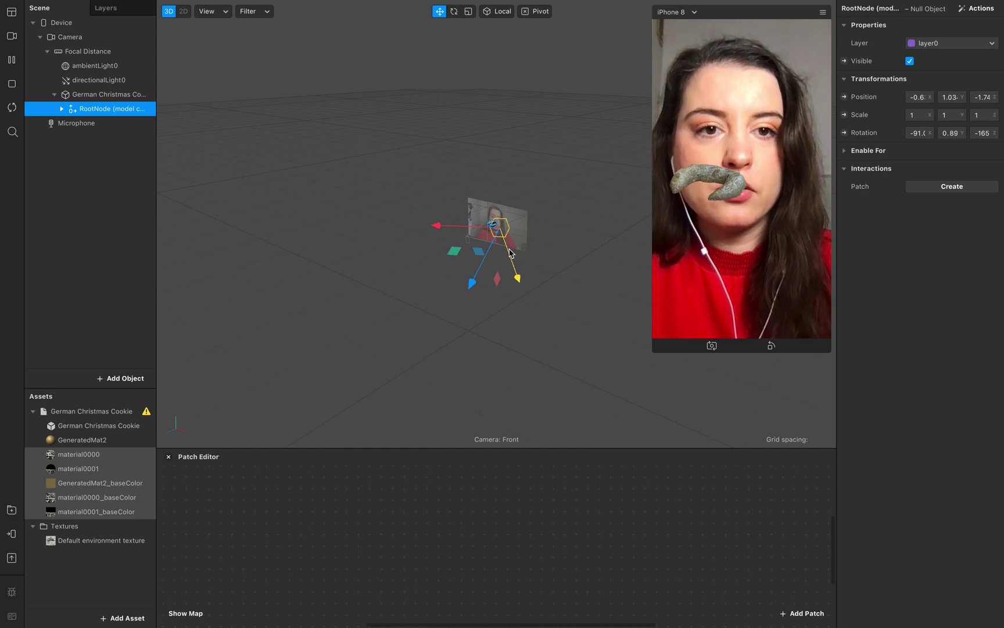
left_click_drag(457, 228, 492, 255)
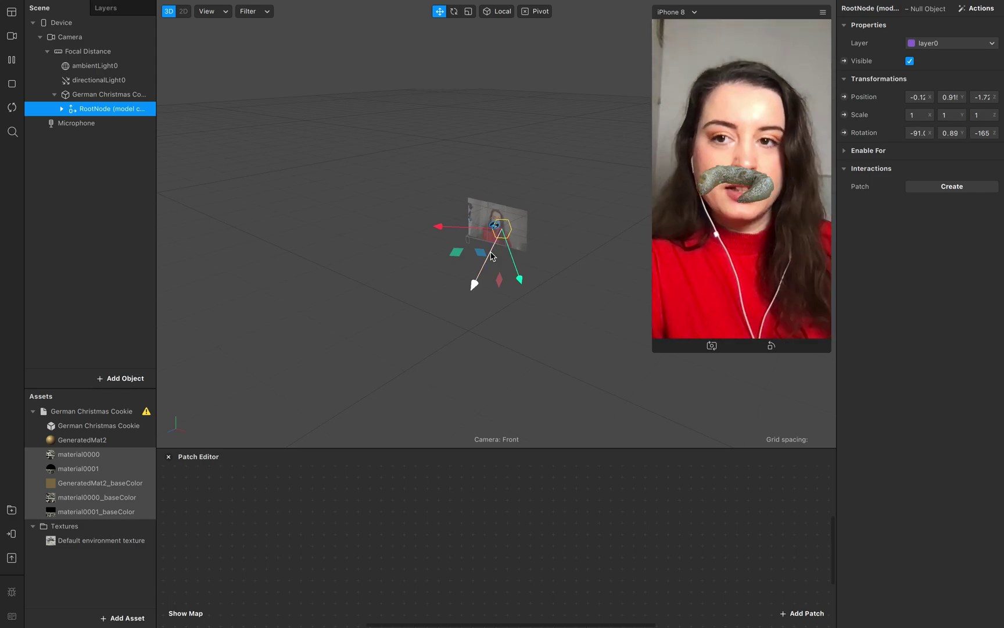
Step: Add a Face Tracker object to the scene
left_click(119, 285)
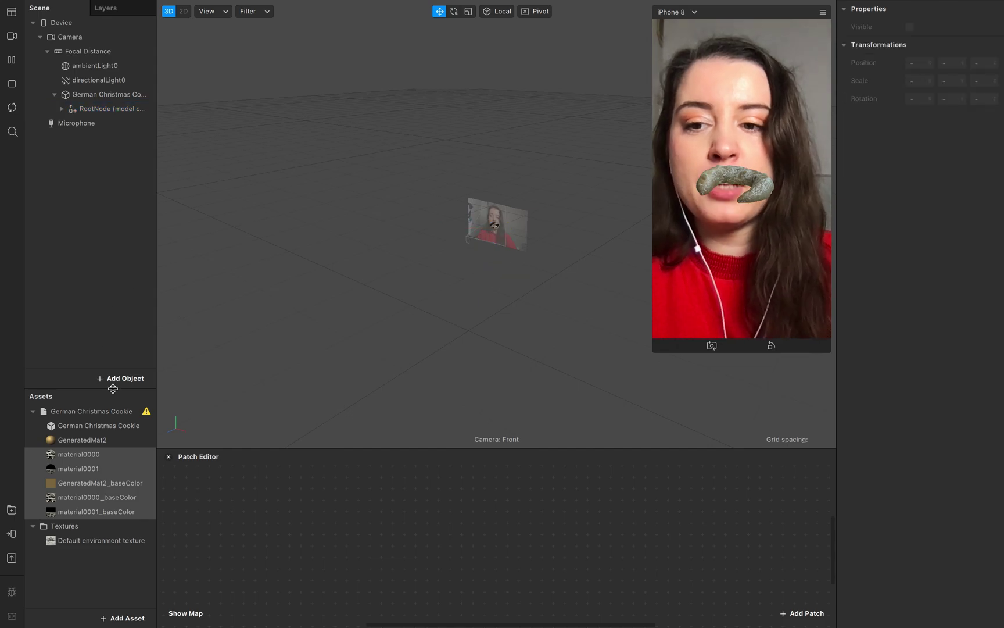
left_click(116, 380)
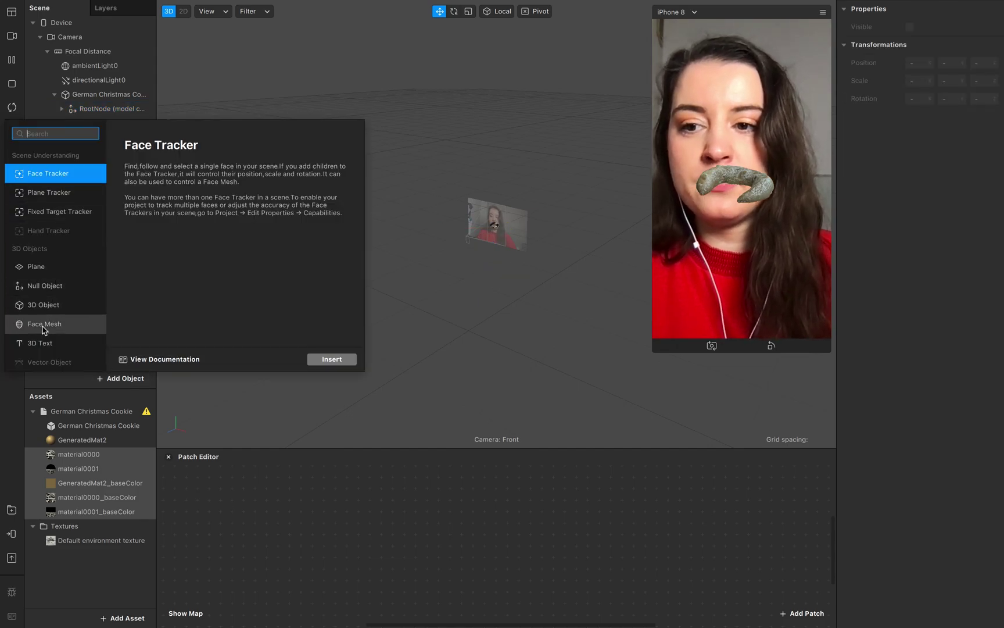
left_click(71, 175)
left_click(327, 359)
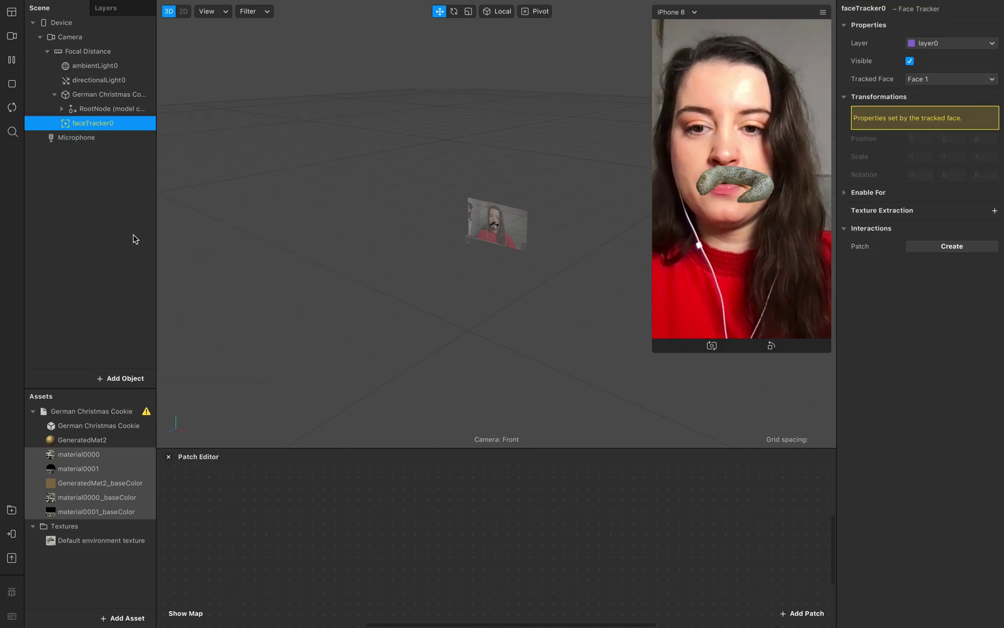
Step: Nest the German Christmas Cookie under faceTracker0 and move it down and forward from the face
left_click(54, 98)
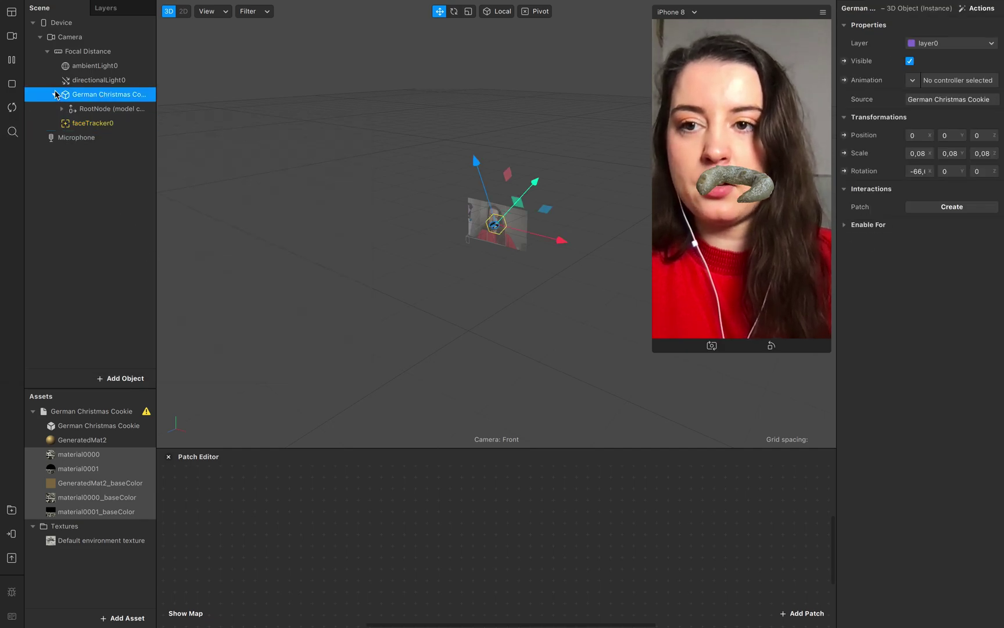
left_click_drag(55, 96, 100, 113)
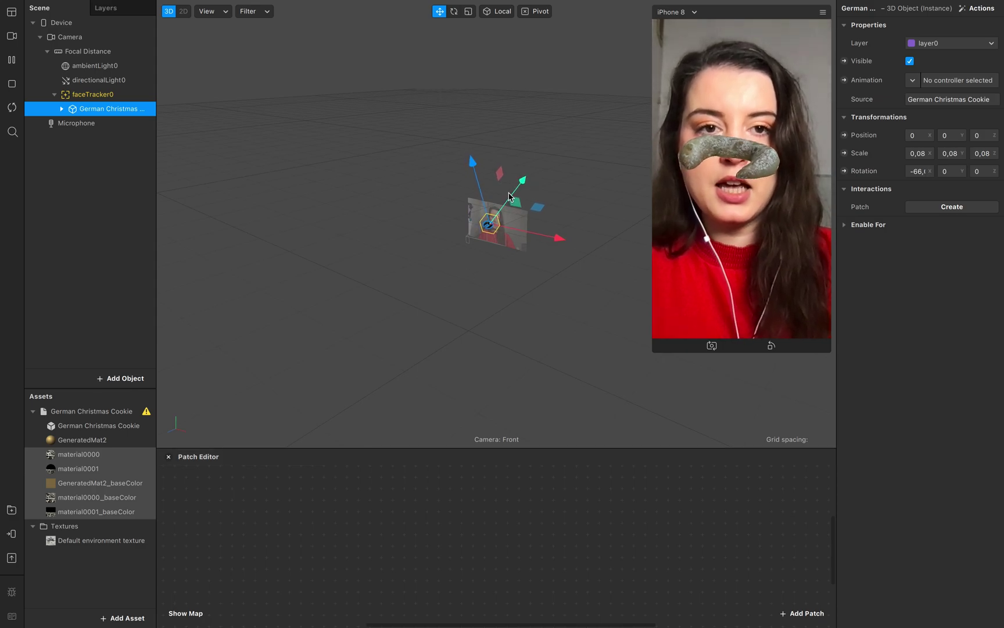
left_click_drag(514, 197, 490, 230)
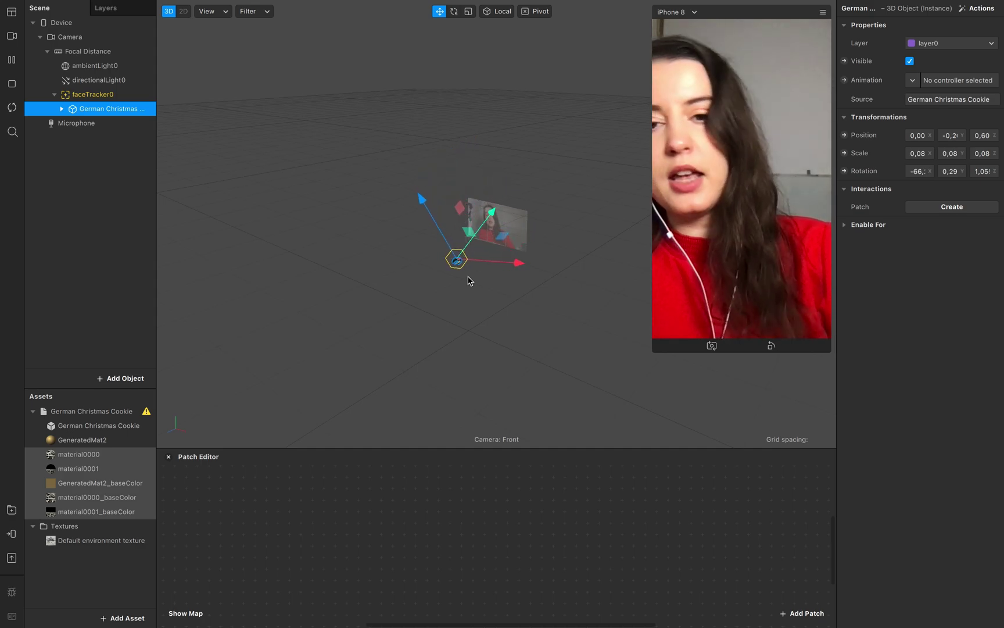
Step: Enlarge the iPhone 8 preview and make the Patch Editor taller
left_click_drag(652, 350, 557, 474)
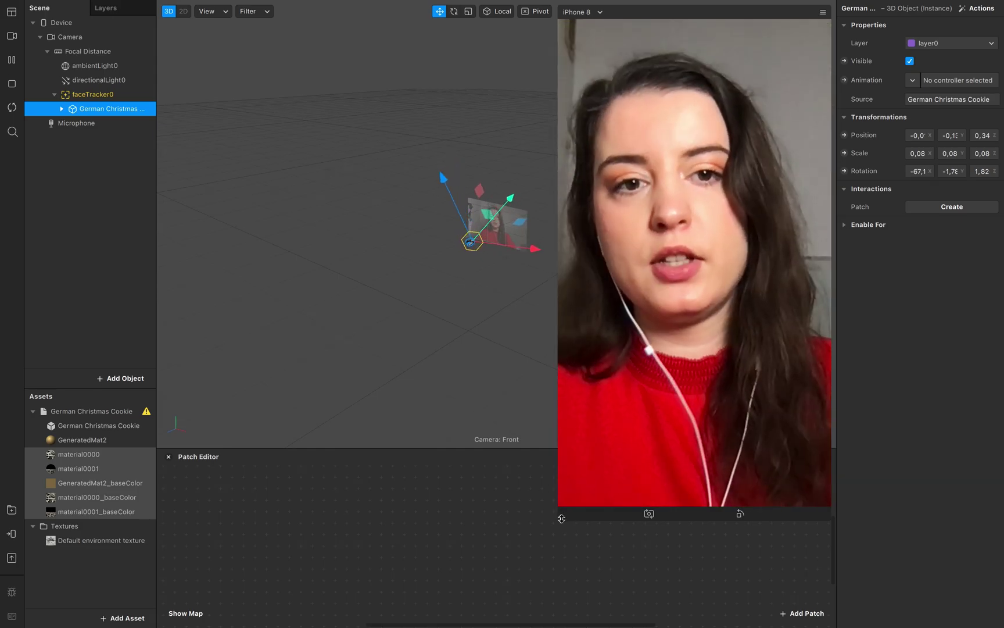
left_click_drag(558, 525, 550, 390)
left_click(246, 216)
Step: Add faceTracker0 to the Patch Editor as a patch, with its Face Finder and Face Select patches
left_click(93, 94)
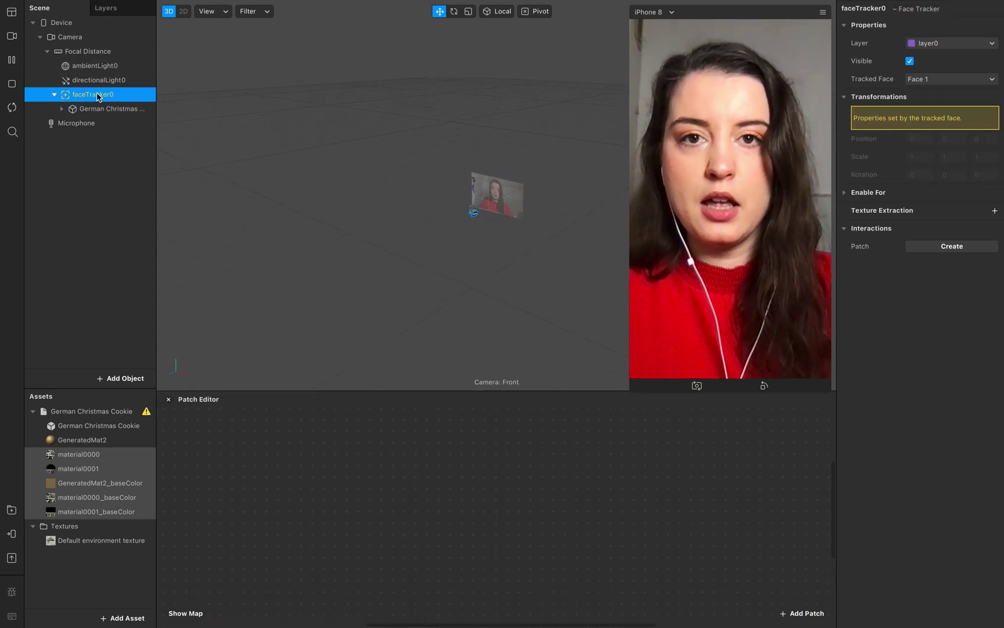
left_click_drag(244, 390, 289, 545)
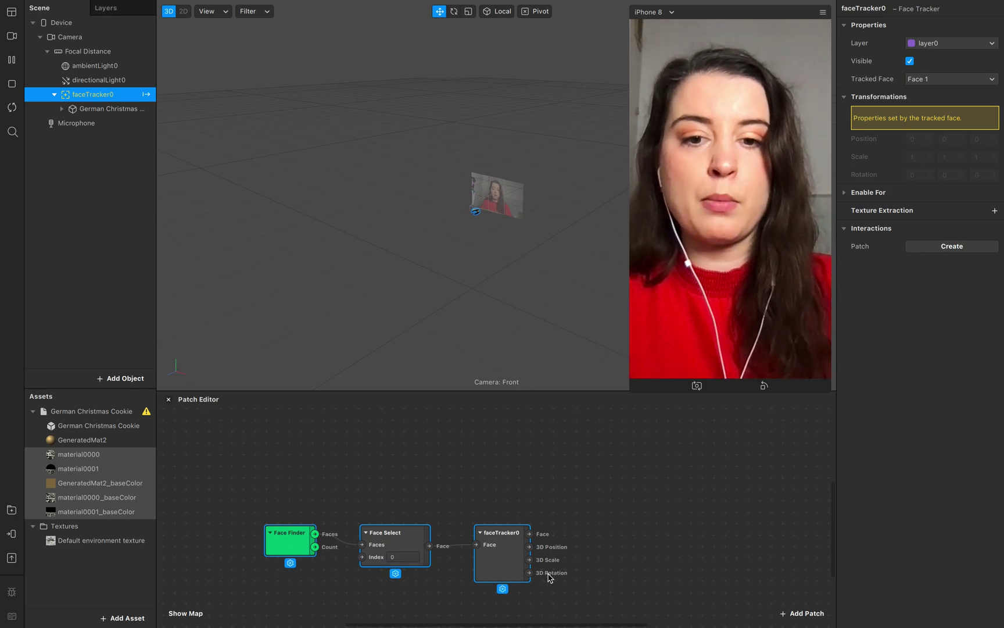
scroll(620, 571, "right", 2)
scroll(621, 572, "down", 1)
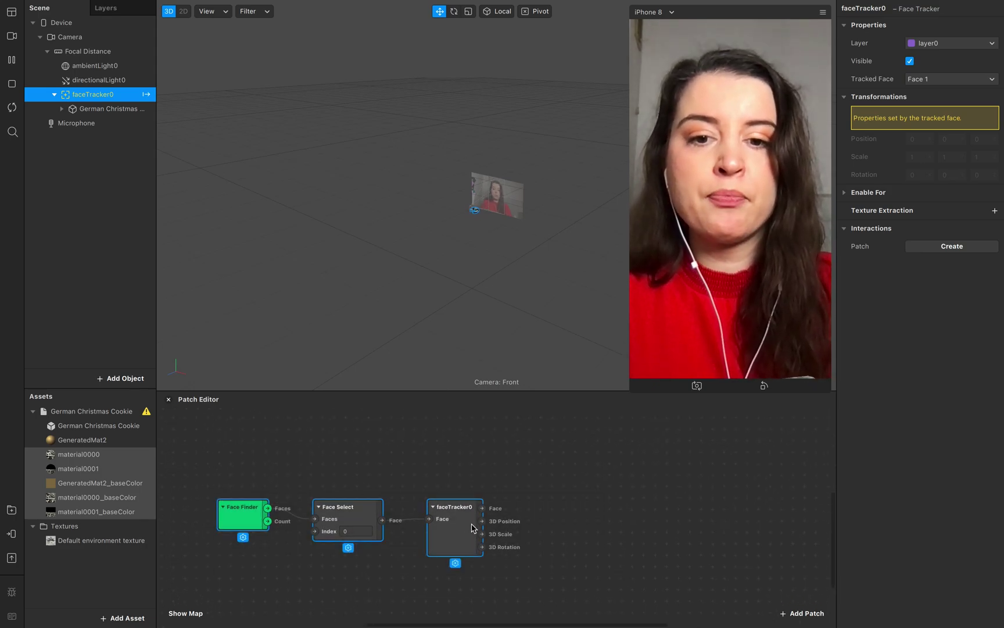
scroll(472, 527, "right", 1)
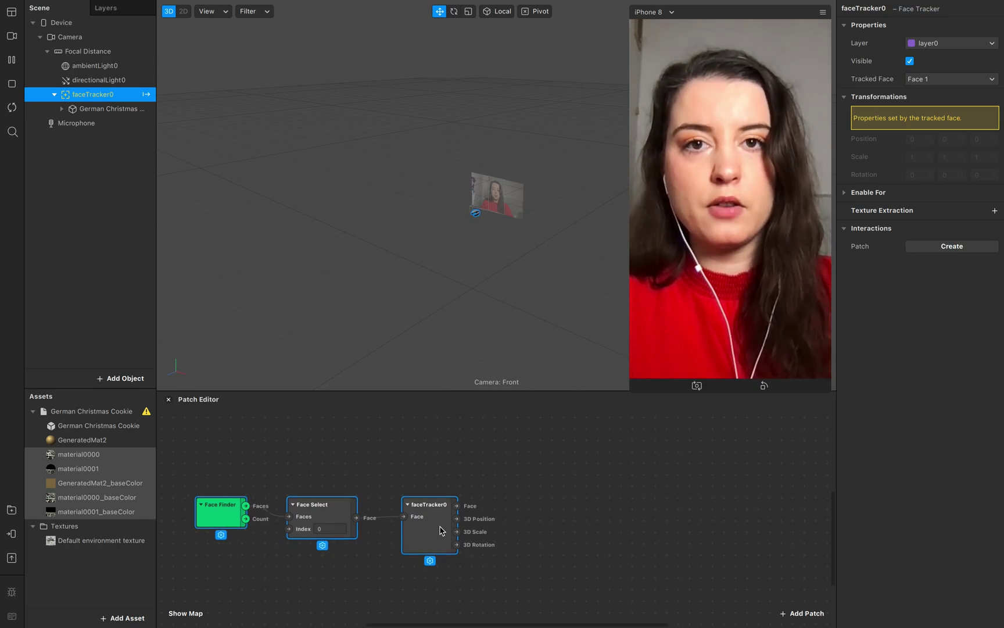
left_click(530, 489)
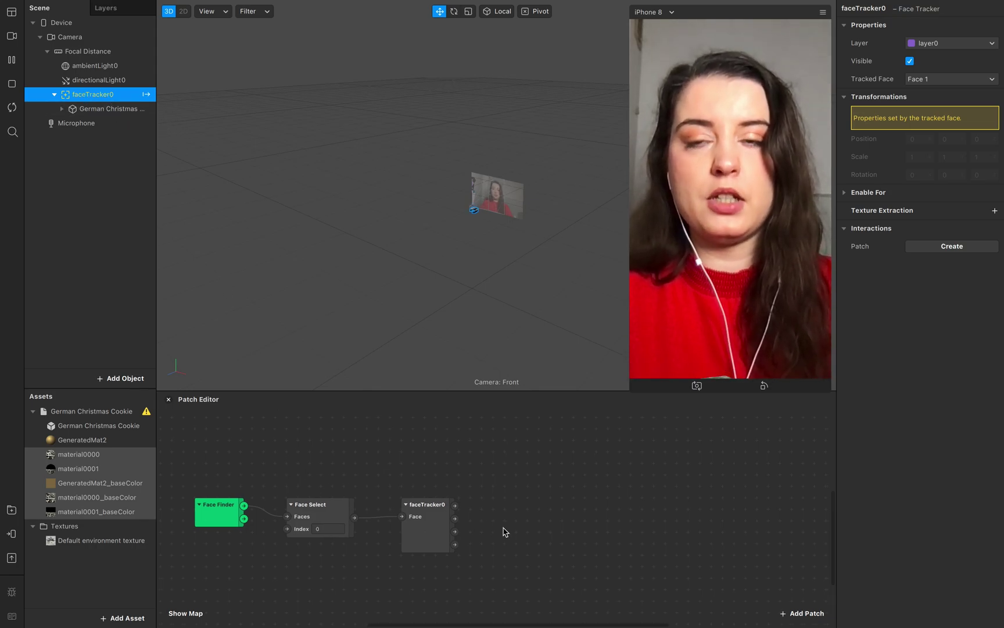
Step: Add a Mouth Open patch fed by the Face output of the faceTracker0 patch
scroll(440, 536, "right", 3)
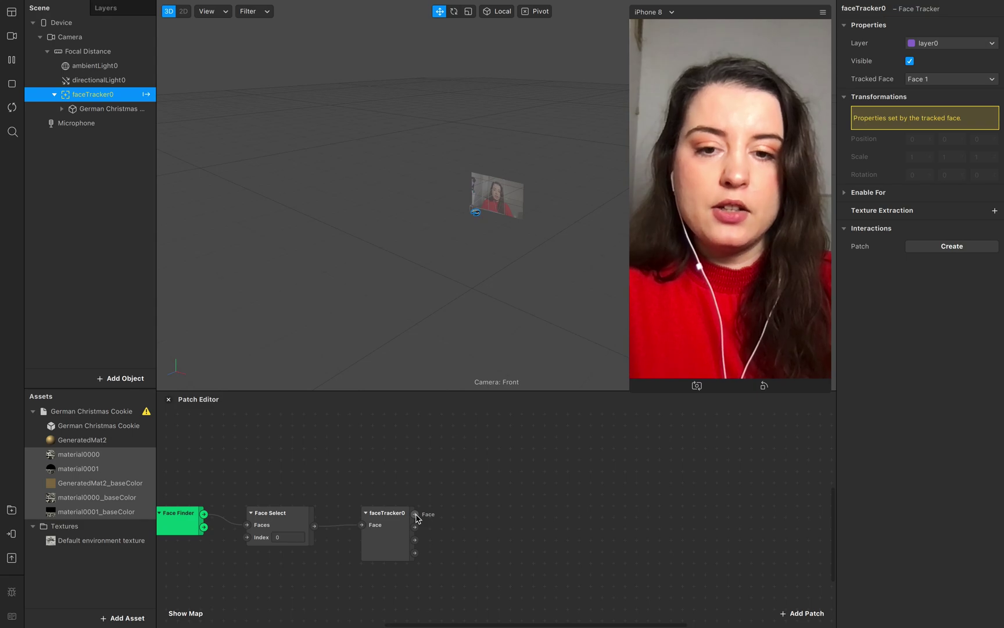
left_click_drag(417, 516, 485, 463)
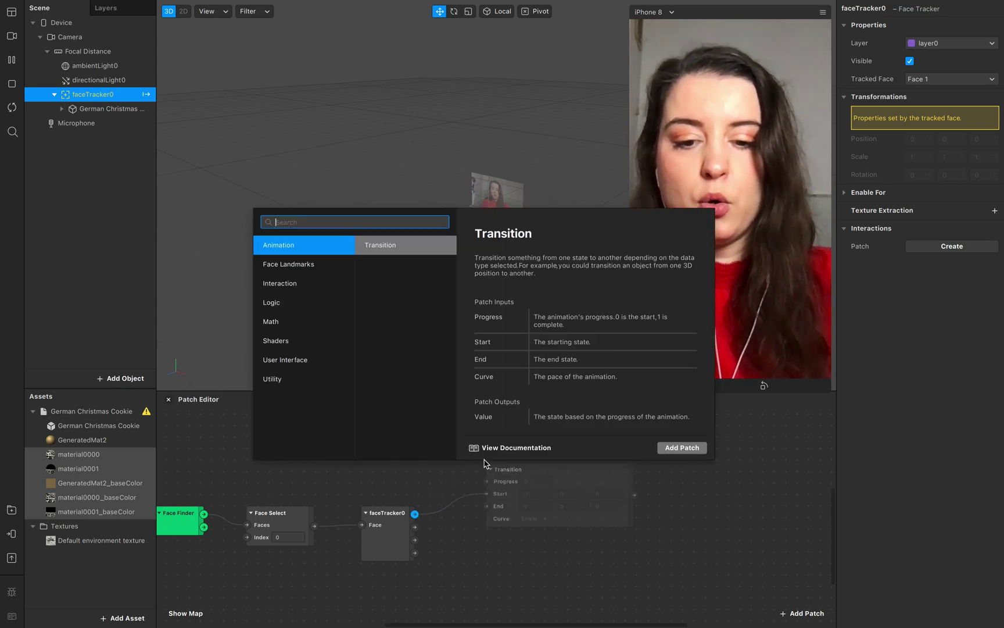
type("mou")
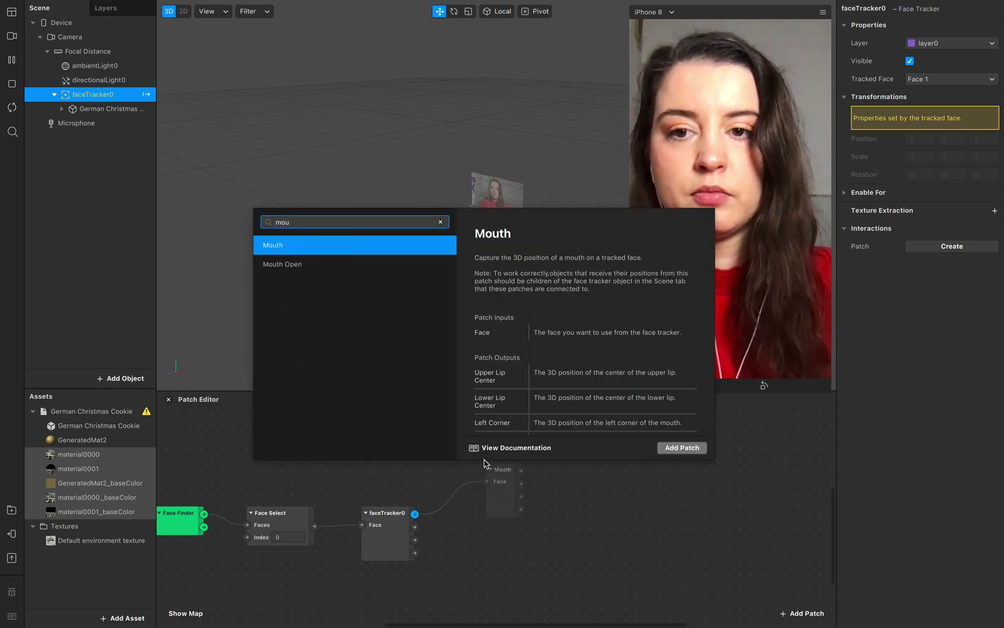
key("Down")
key("Return")
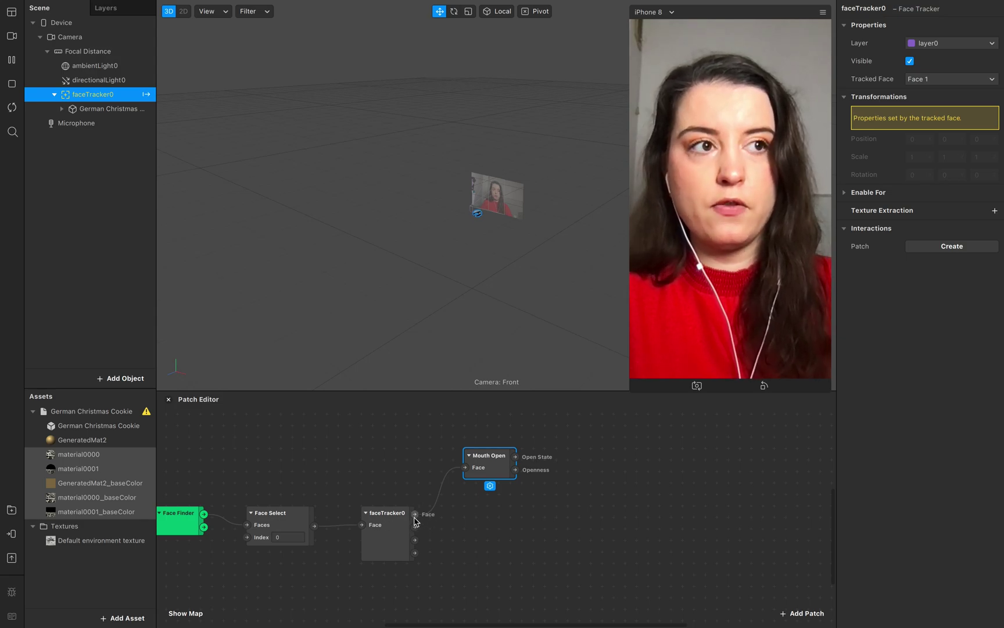
Step: Add a Mouth patch fed by faceTracker0's Face output and place it below the Mouth Open patch
left_click_drag(415, 515, 453, 533)
type("mou")
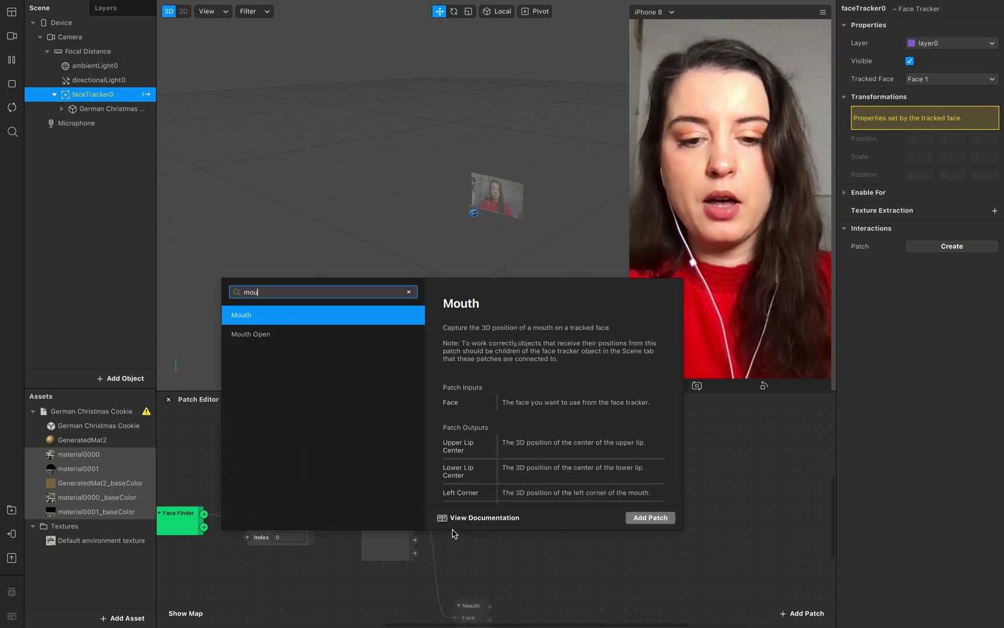
type("th")
key("Down")
key("Return")
left_click_drag(459, 611, 489, 530)
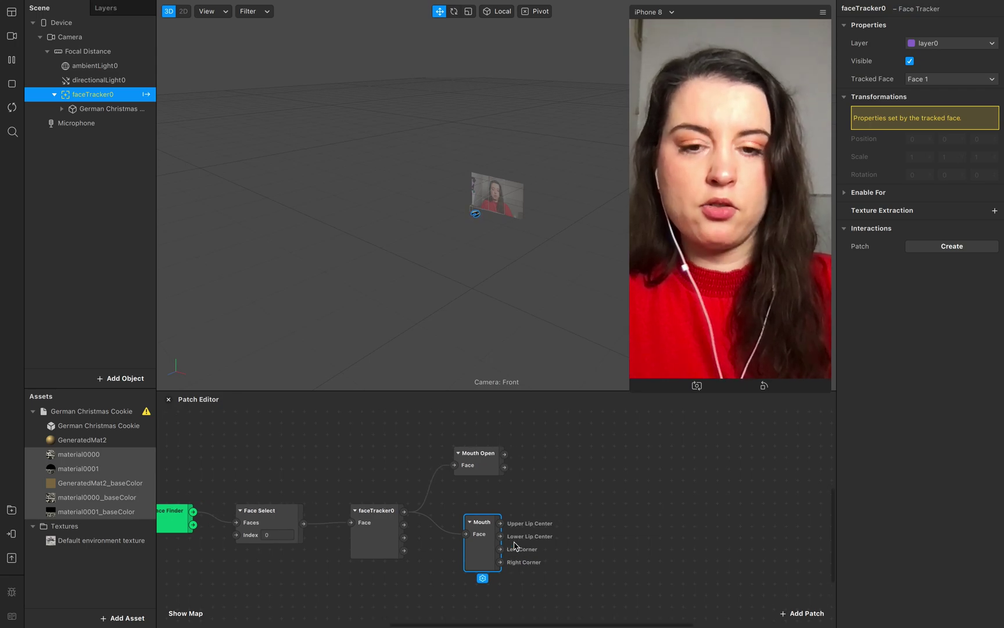
Step: Add a Transition patch fed by the Mouth patch's Lower Lip Center output and place it beside the Mouth patch
scroll(515, 544, "right", 5)
left_click_drag(428, 518, 506, 532)
scroll(285, 525, "right", 12)
left_click_drag(285, 525, 410, 525)
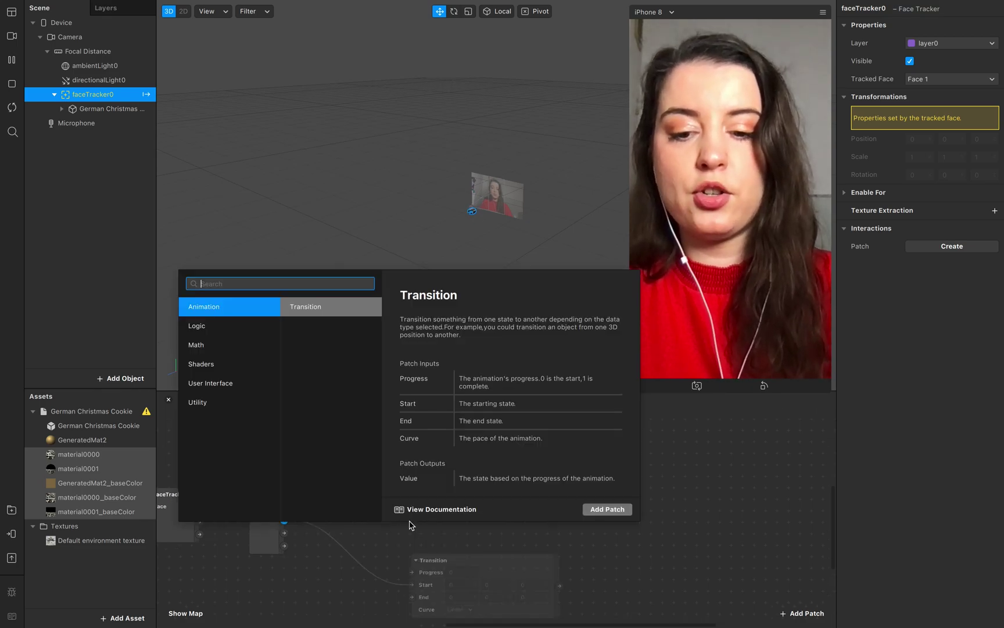
type("tra")
key("Down")
key("Return")
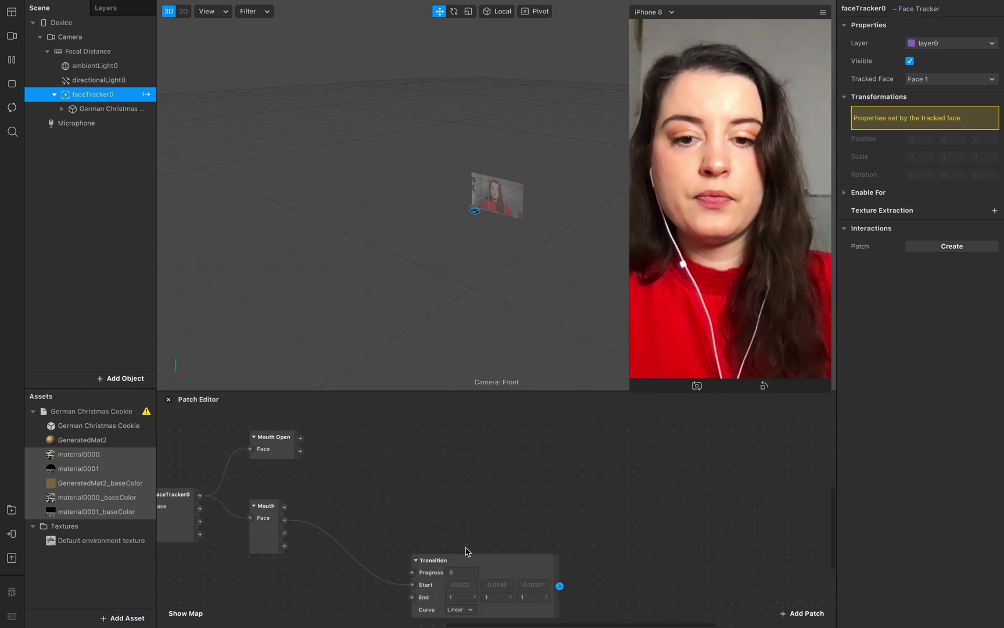
left_click_drag(479, 549, 503, 500)
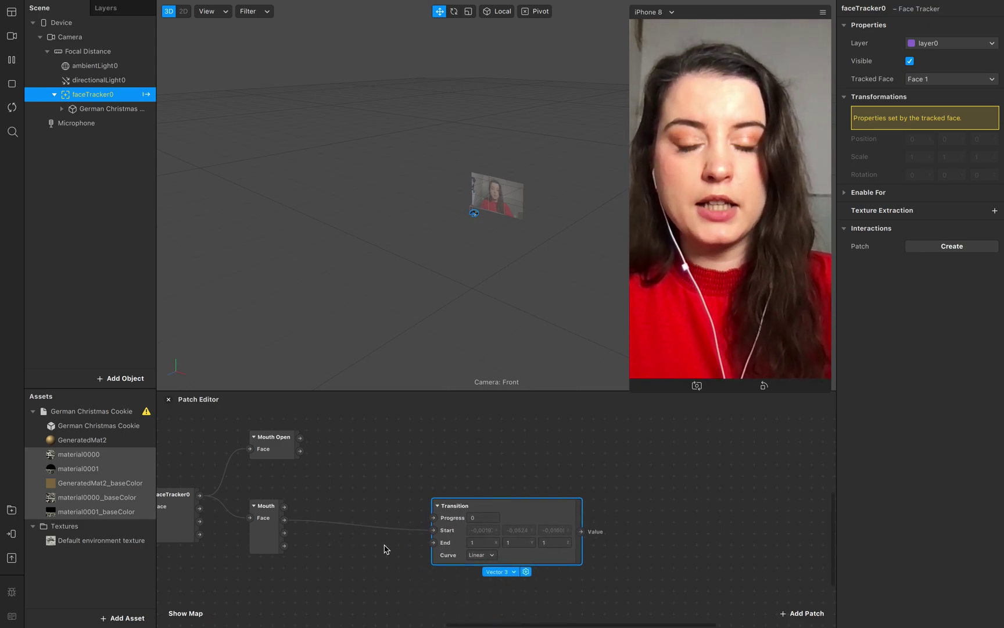
Step: Connect the Mouth's Lower Lip Center to the Transition's End input and remove its connection to Start
left_click_drag(285, 520, 434, 542)
left_click(408, 530)
key("Delete")
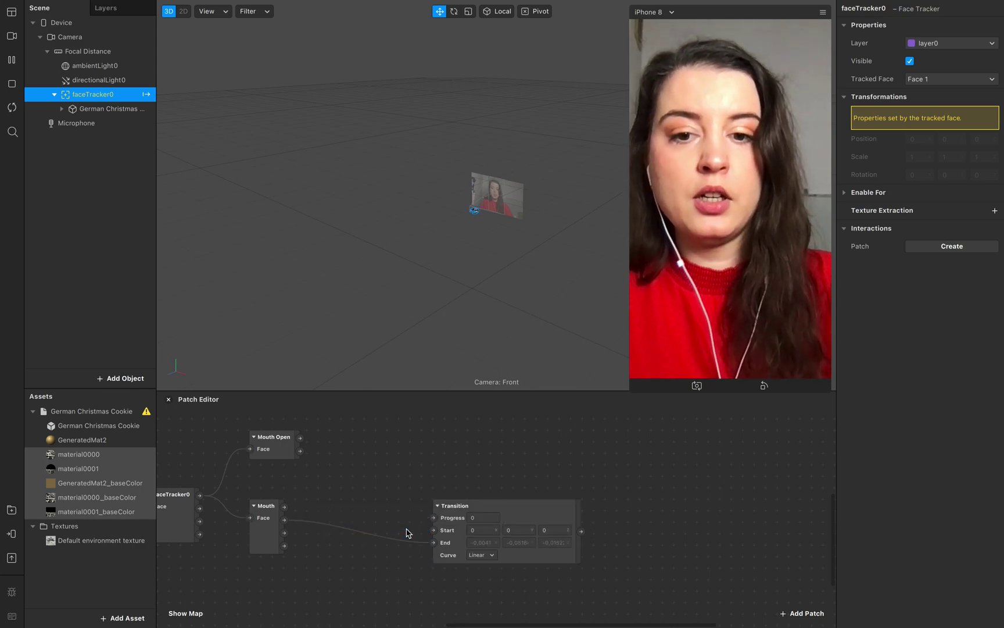
Step: Create a 3D Position patch for the German Christmas Cookie and place it below the Transition patch
scroll(565, 526, "right", 3)
scroll(565, 526, "down", 2)
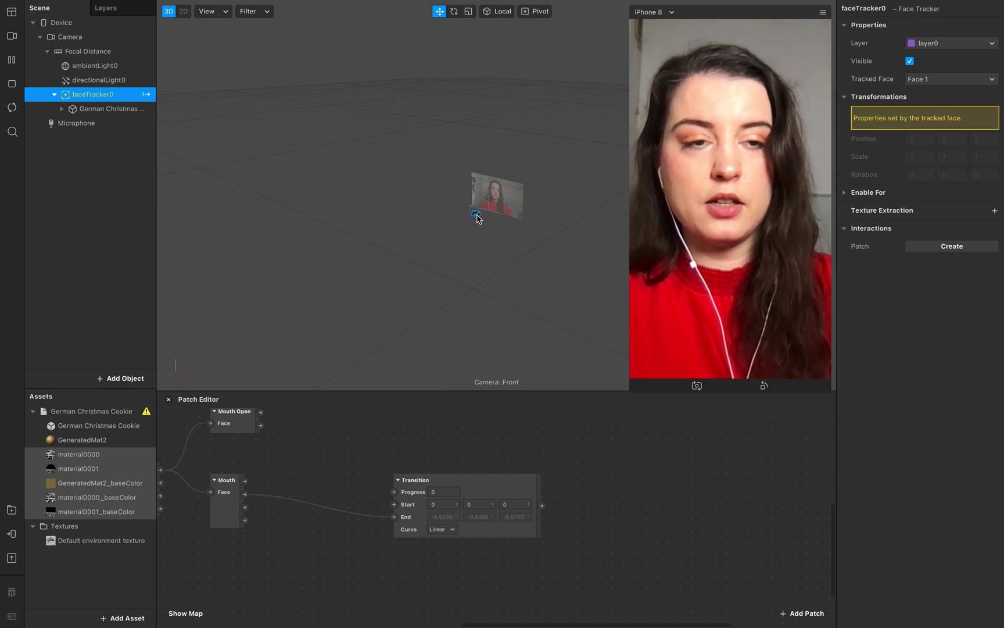
left_click(110, 110)
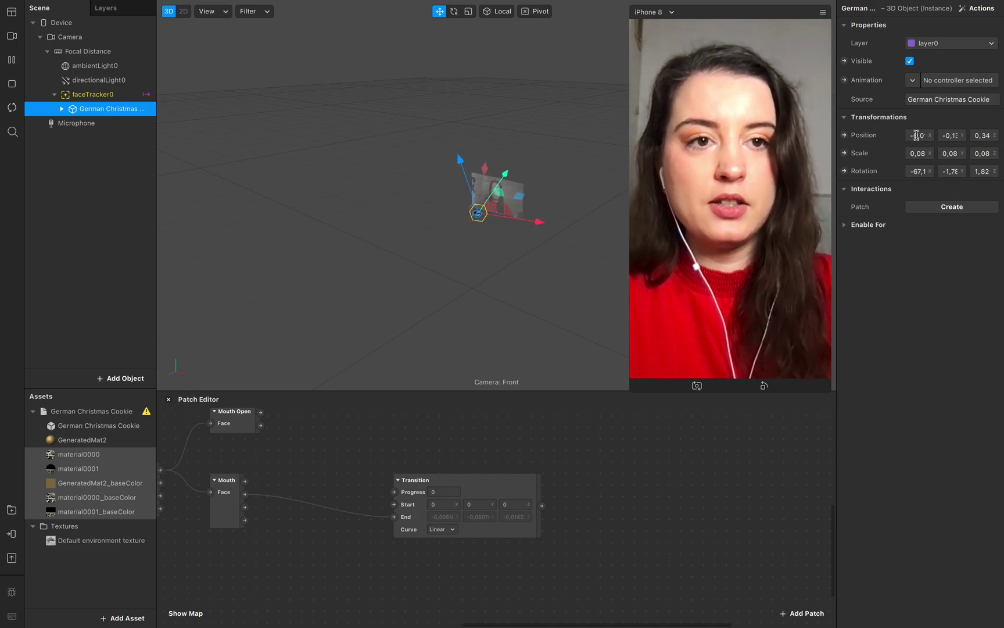
left_click(913, 135)
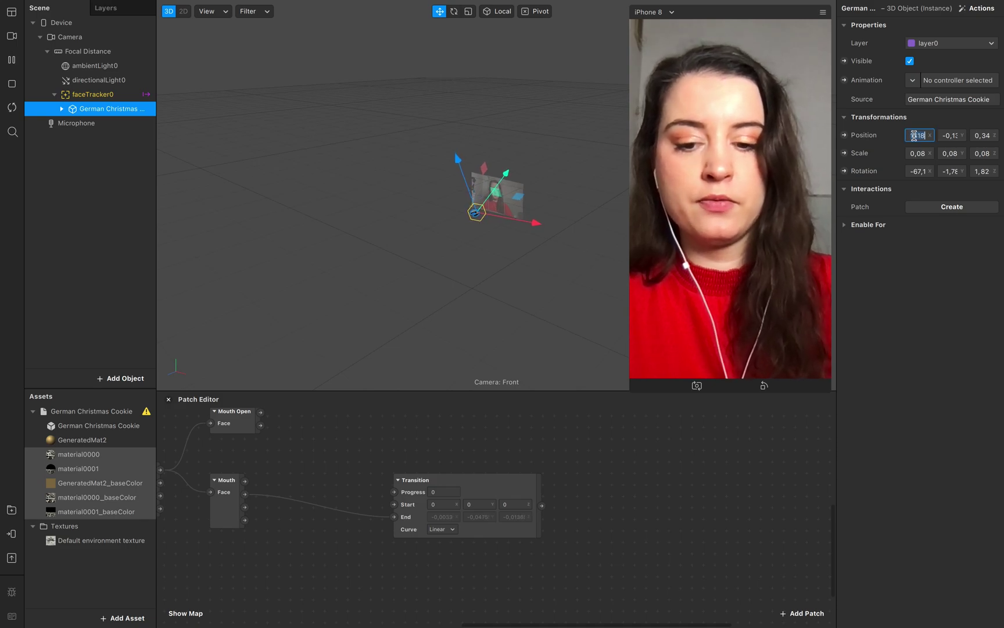
left_click(844, 134)
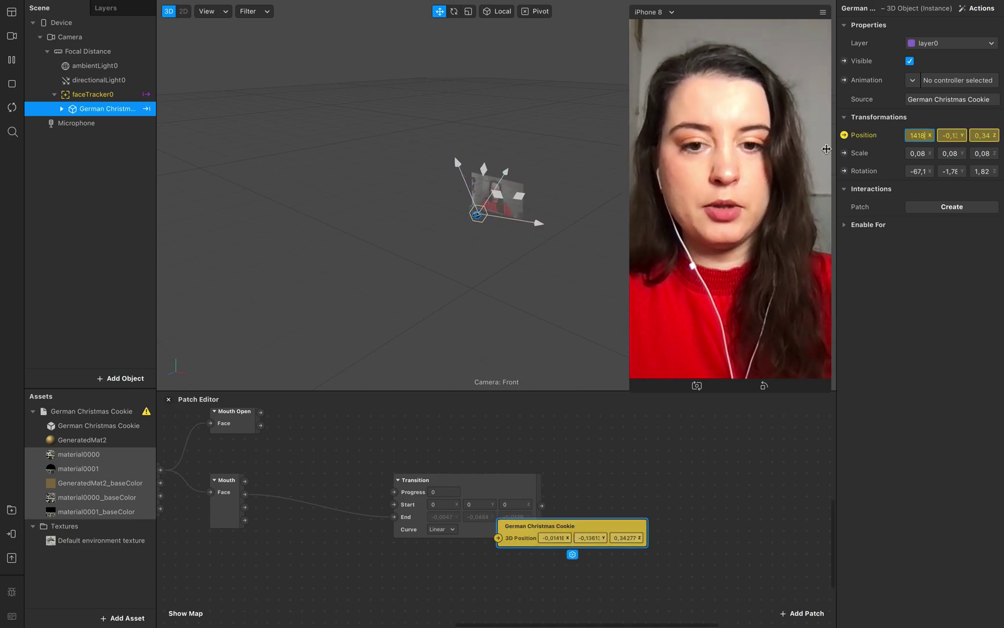
left_click_drag(564, 530, 574, 578)
Step: Copy the cookie patch's X, Y and Z position values into the Transition's Start values, with Z at 0,34277
left_click(558, 583)
key("ctrl+c")
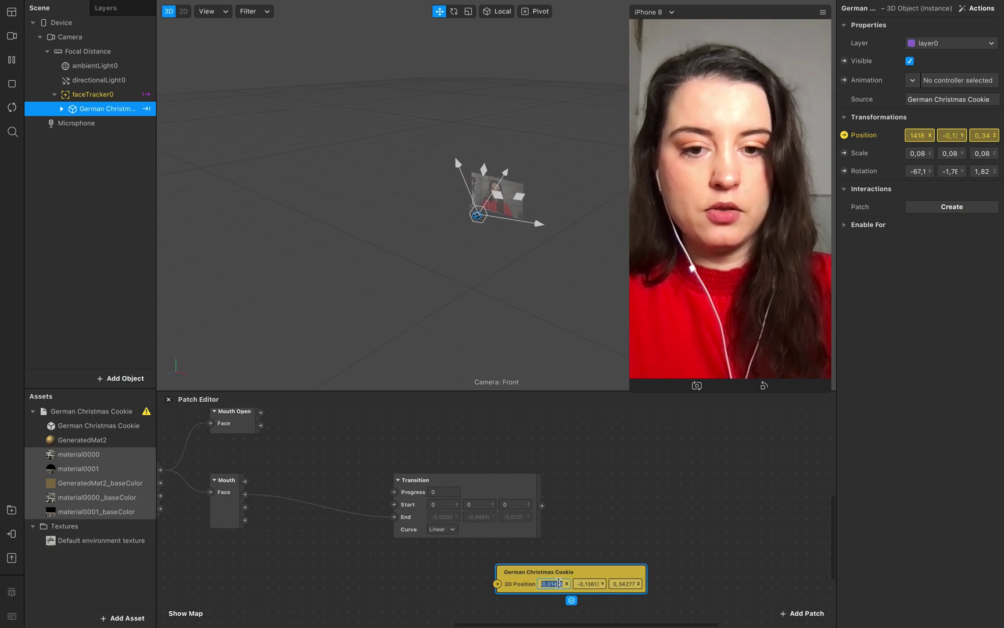
left_click(438, 503)
key("ctrl+v")
left_click(590, 583)
key("ctrl+c")
left_click(479, 504)
key("ctrl+v")
left_click(625, 583)
key("ctrl+c")
left_click(516, 504)
key("ctrl+v")
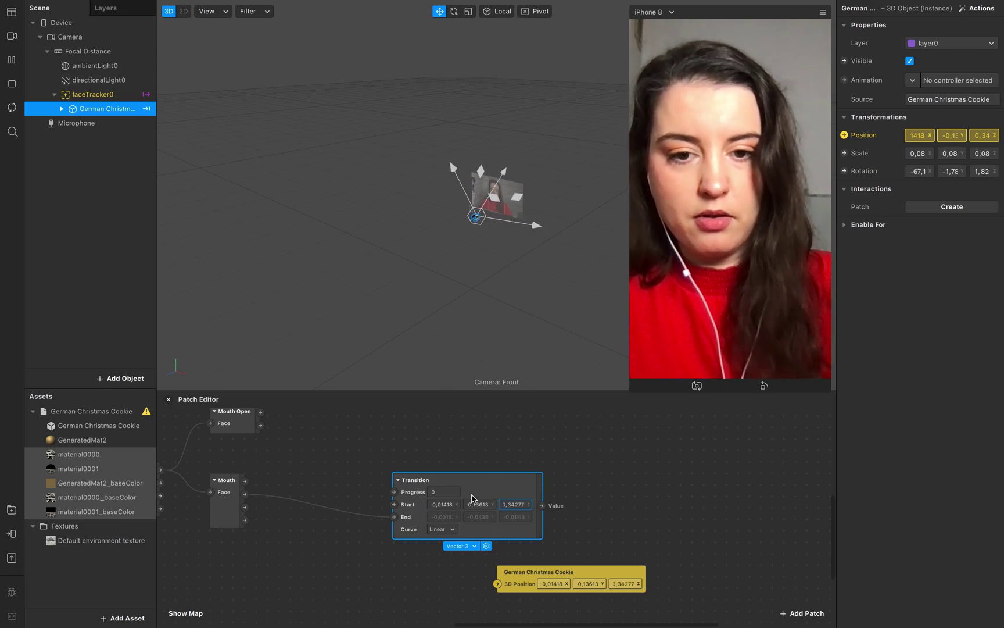
Step: Make the Transition's Start values negative for X and Y, at -0,01418 and -0,13613
left_click(477, 503)
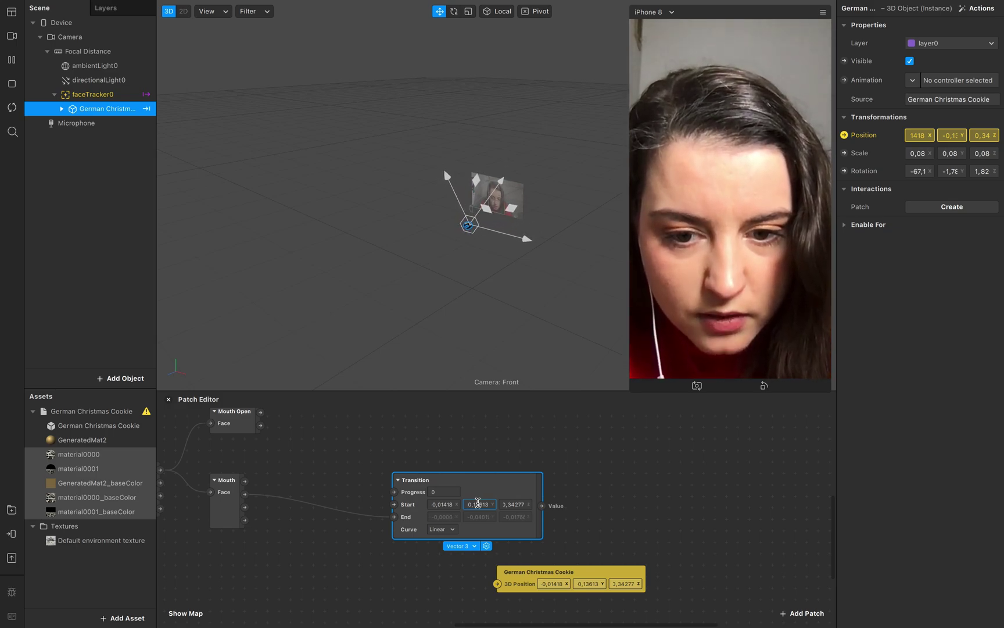
type("-")
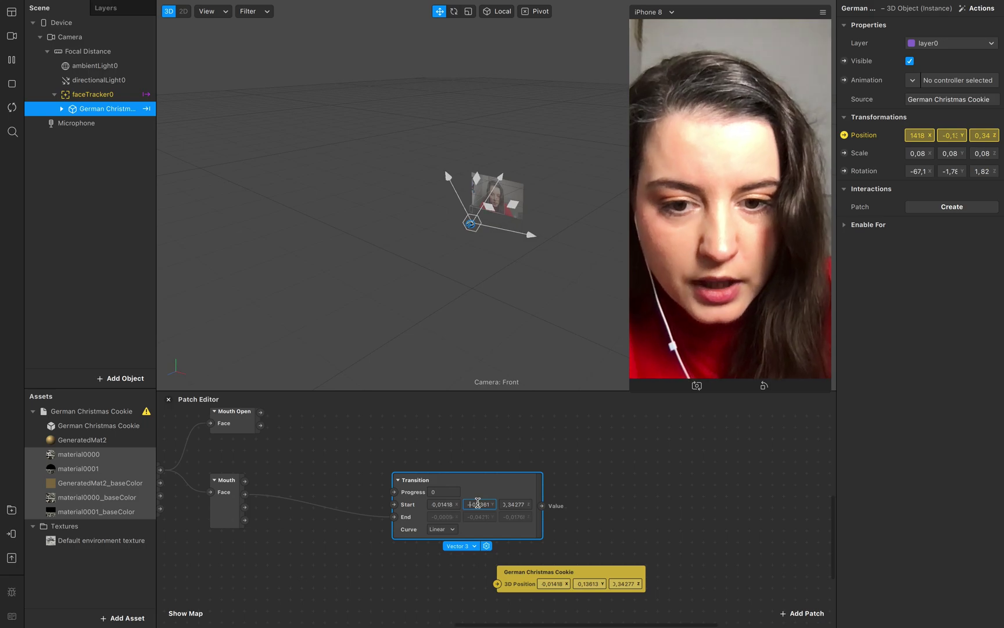
key("shift+Tab")
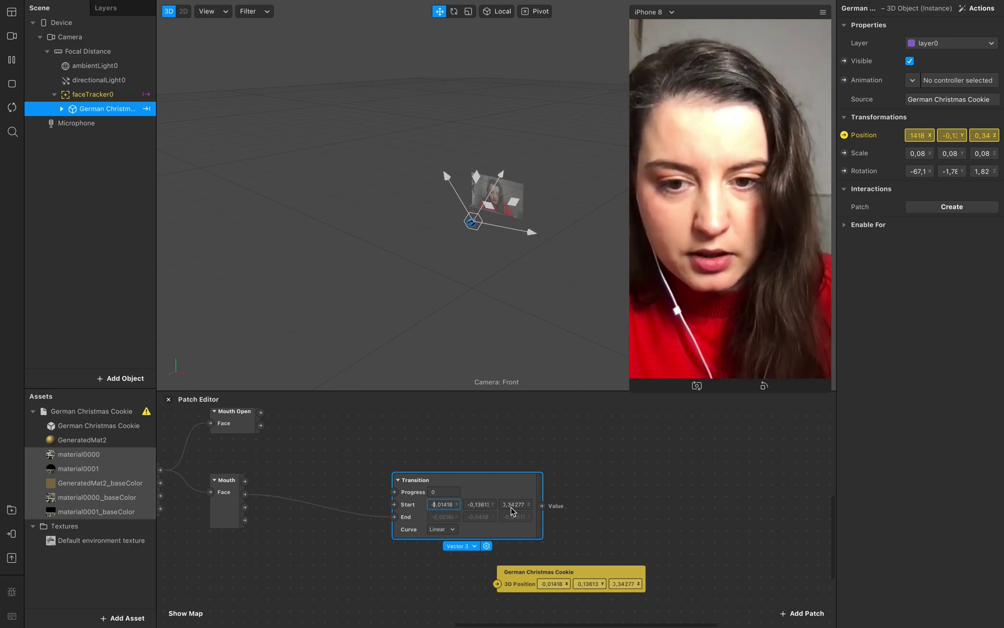
key("Home")
key("Delete")
type("-")
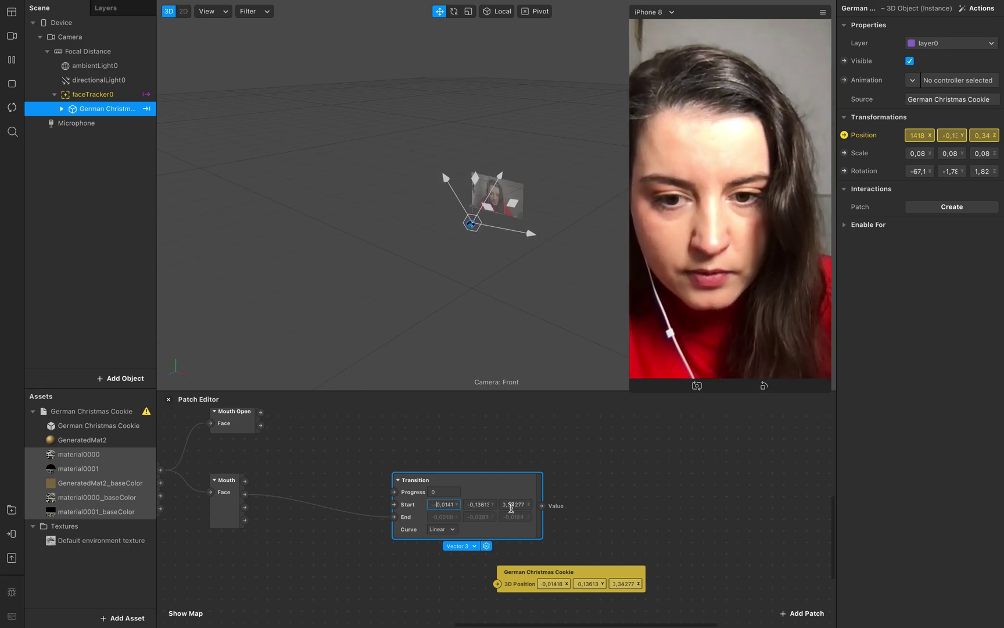
left_click(569, 543)
Step: Replace the cookie's position patch with a new one beside the Transition and connect the Transition's Value to its 3D Position
left_click(548, 573)
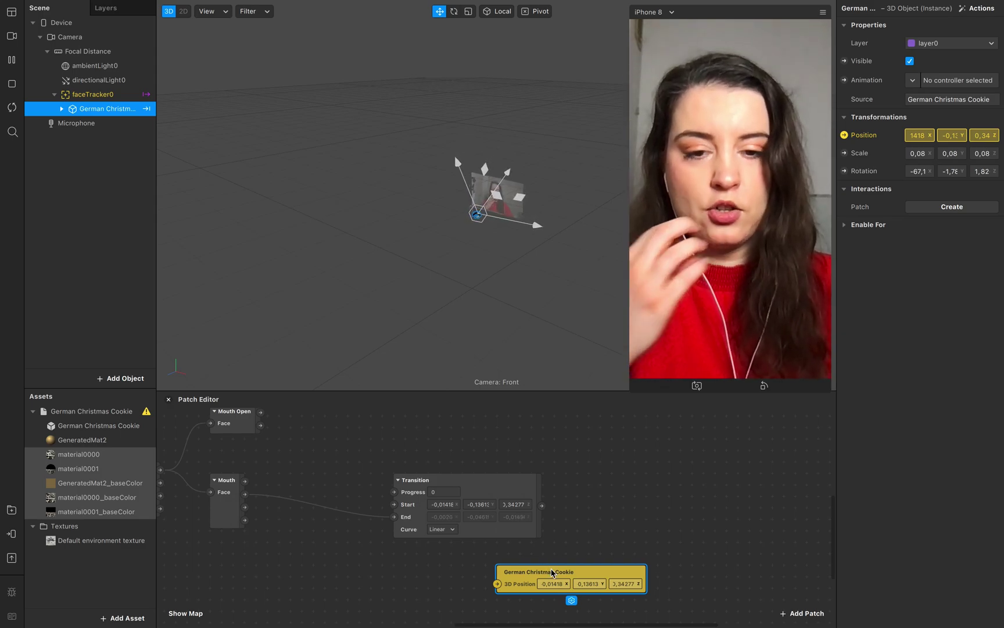
key("Delete")
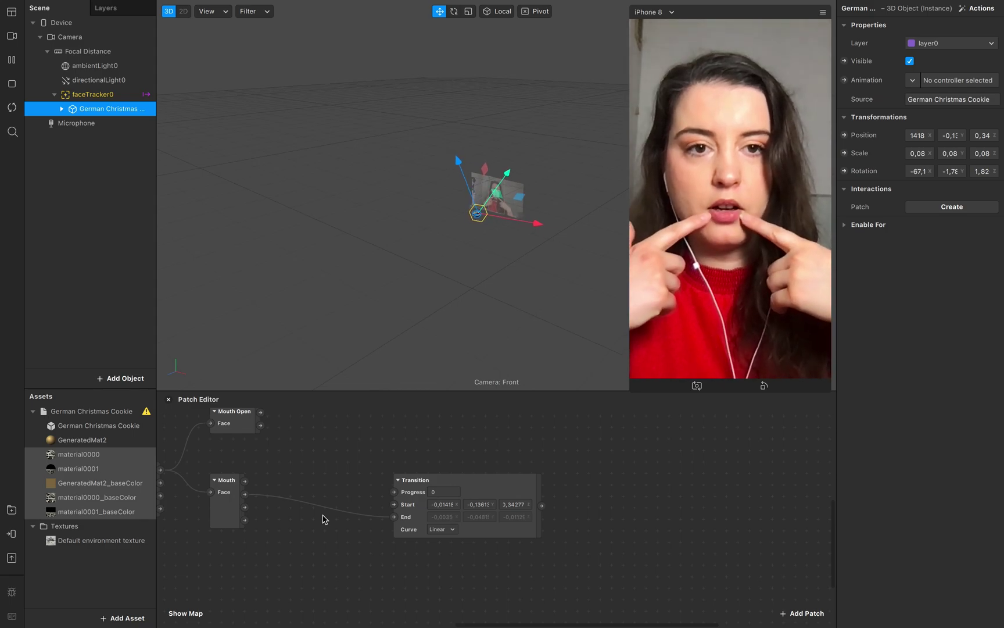
left_click(536, 489)
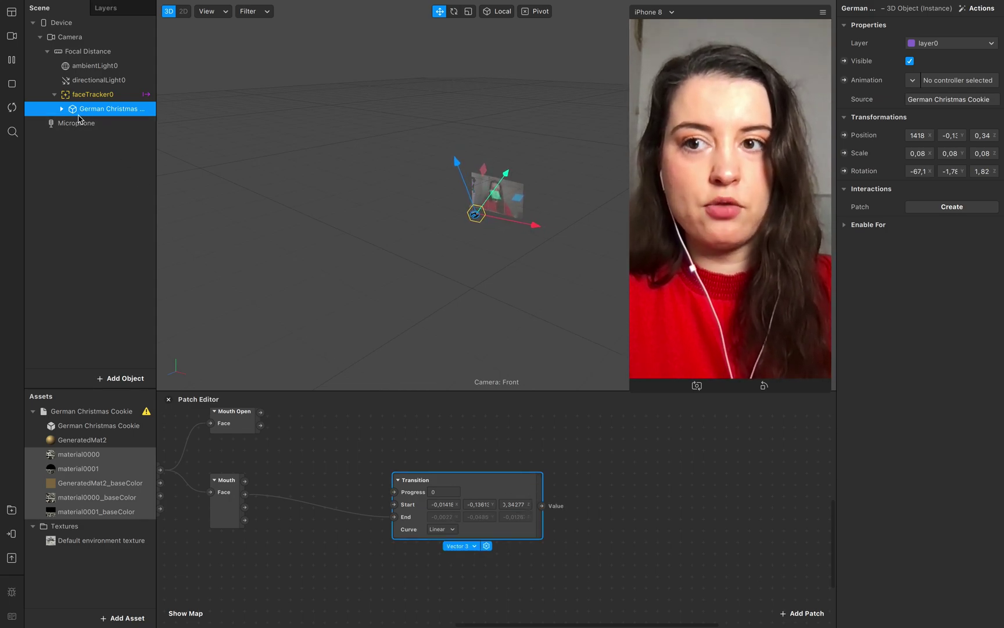
left_click(845, 135)
left_click_drag(528, 532, 620, 500)
left_click_drag(541, 505, 590, 505)
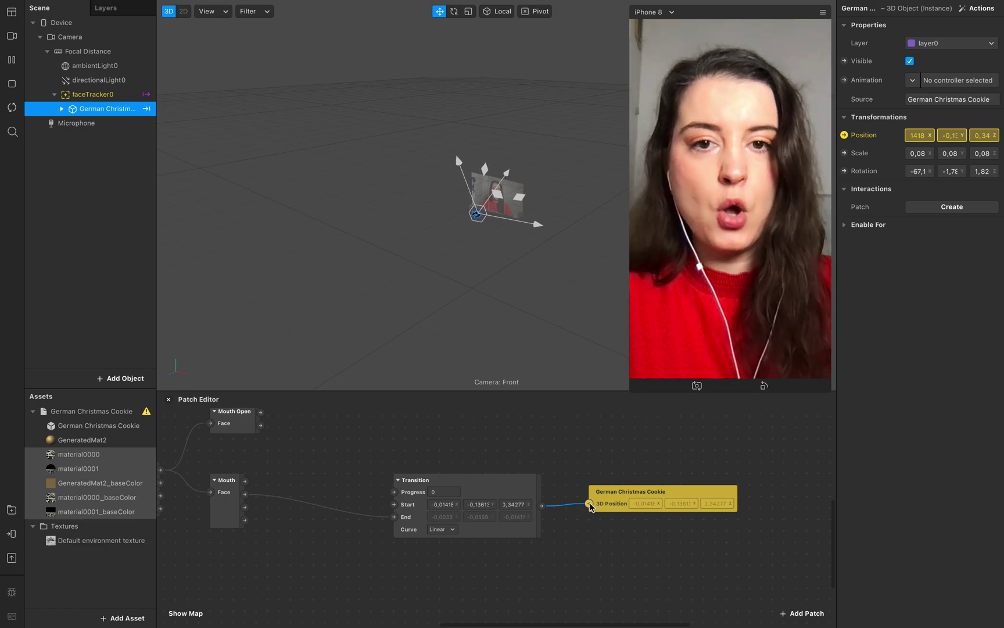
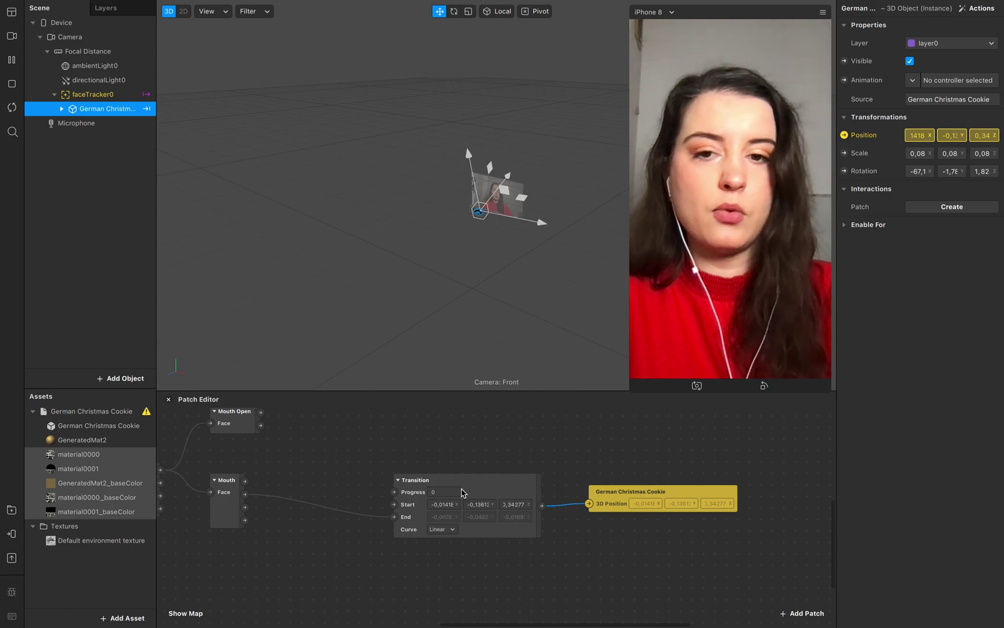
Step: Add a Loop Animation patch enabled by Mouth Open's Open State and place it above the Transition patch
scroll(461, 491, "up", 3)
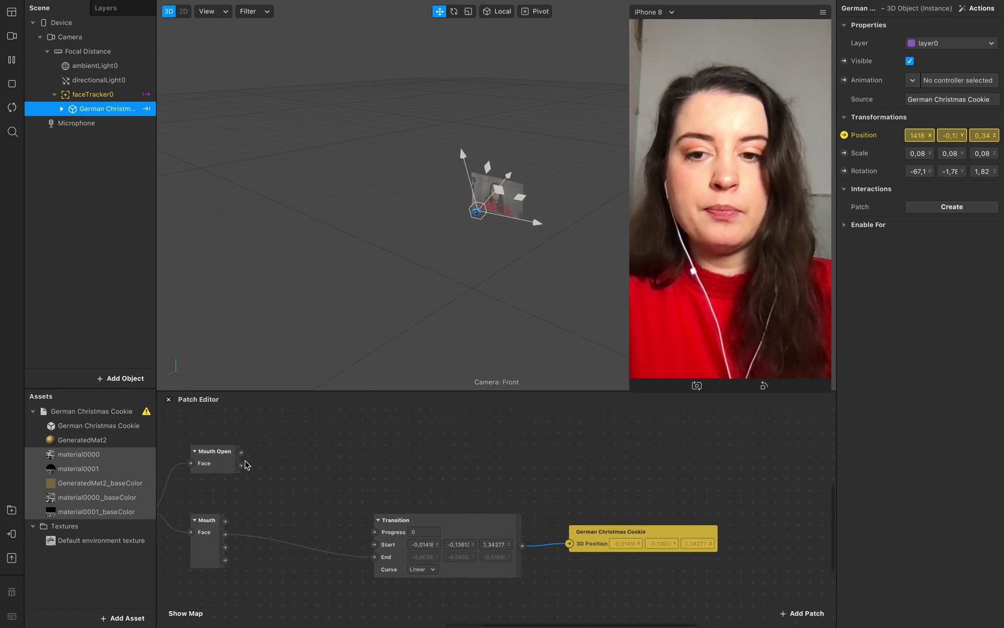
left_click_drag(448, 430, 447, 430)
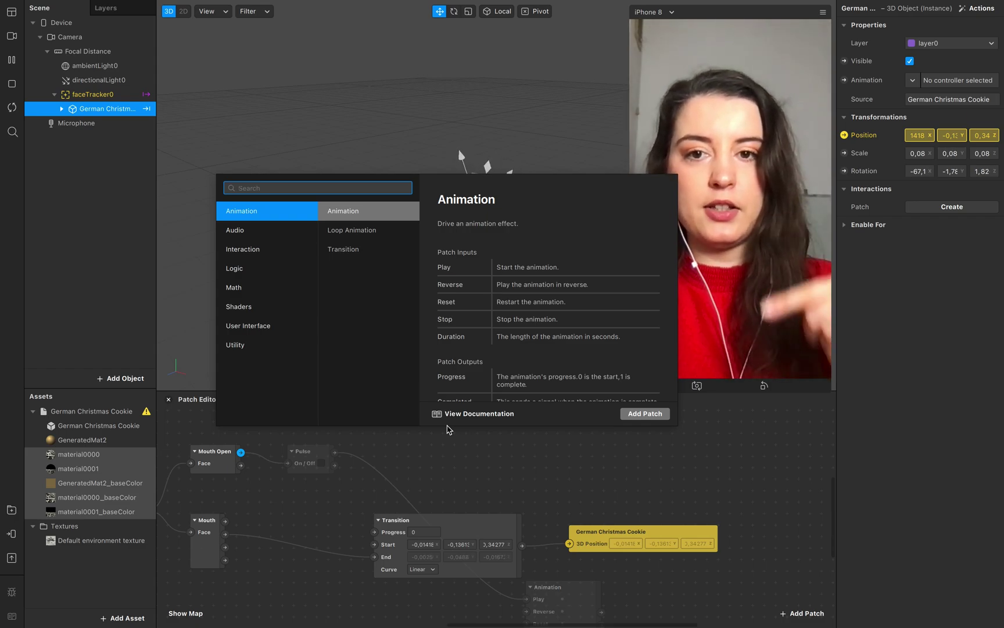
left_click(382, 231)
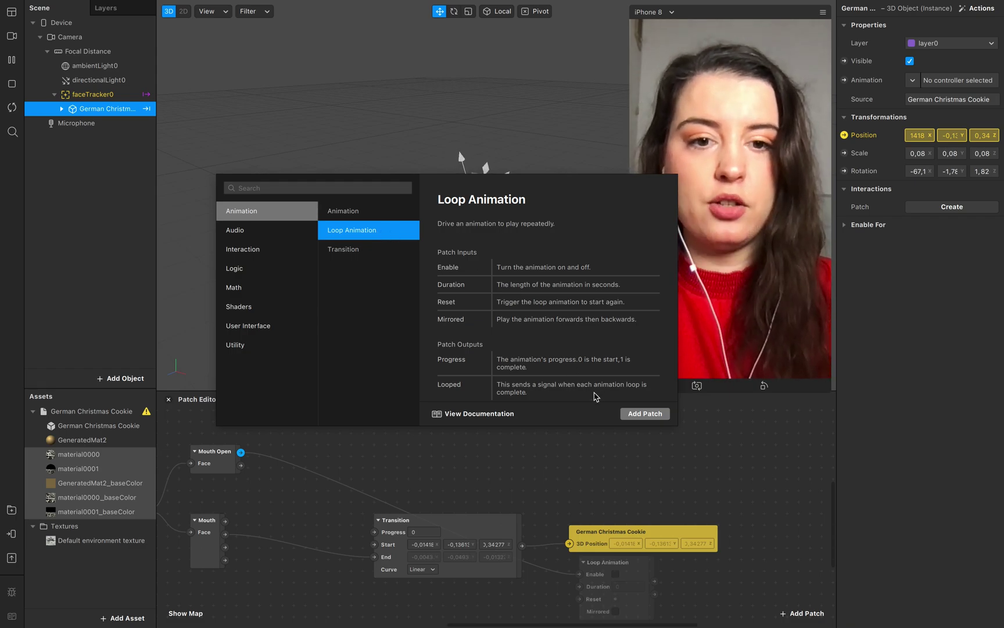
left_click(645, 413)
left_click(478, 413)
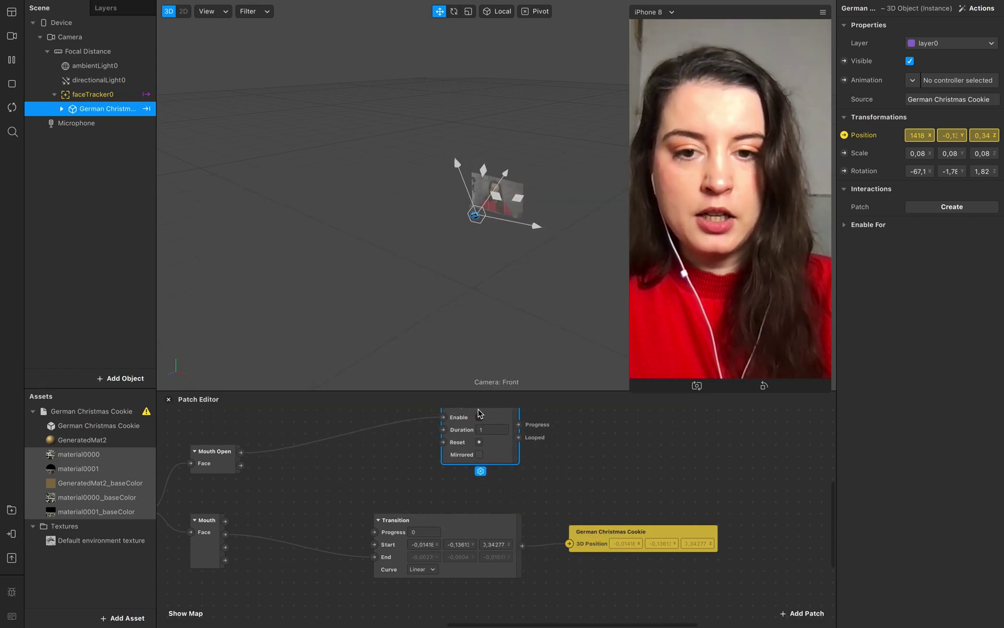
left_click_drag(478, 413, 414, 436)
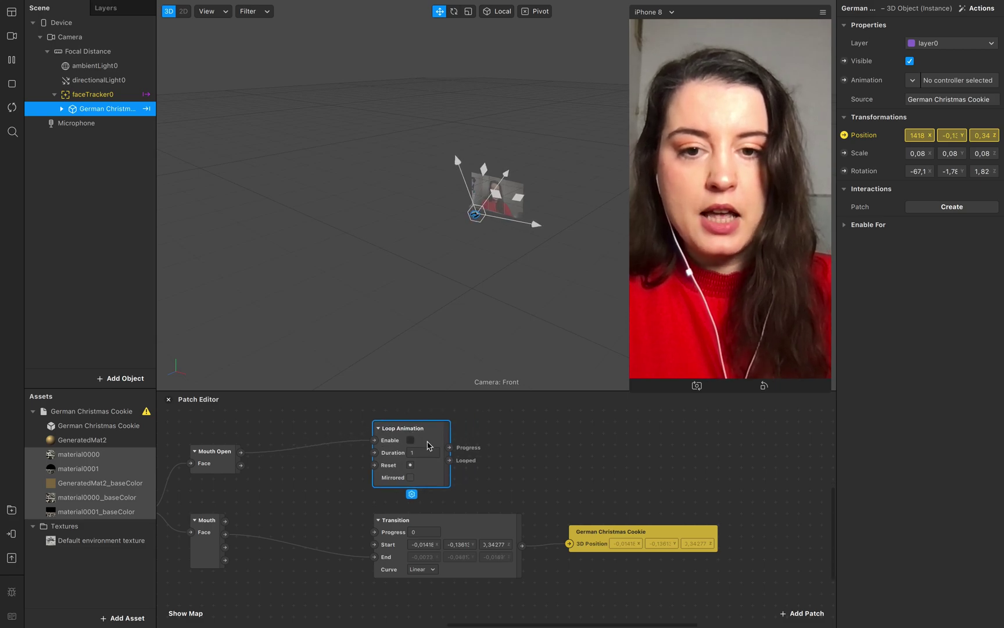
Step: Move the Transition and cookie position patches further right and connect the Loop Animation's Progress to the Transition's Progress
left_click(506, 531)
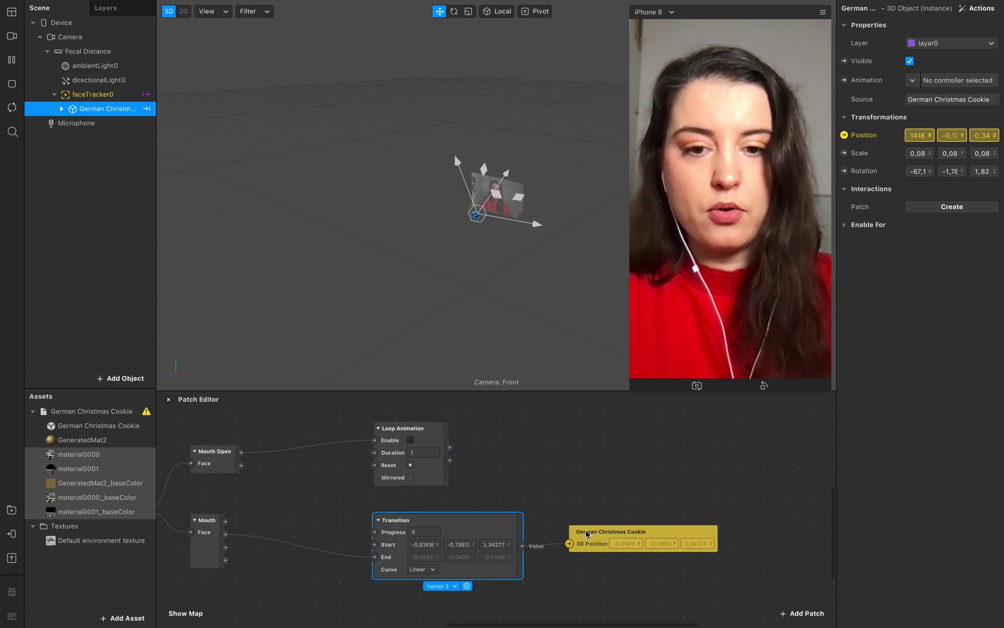
left_click_drag(511, 531, 600, 522)
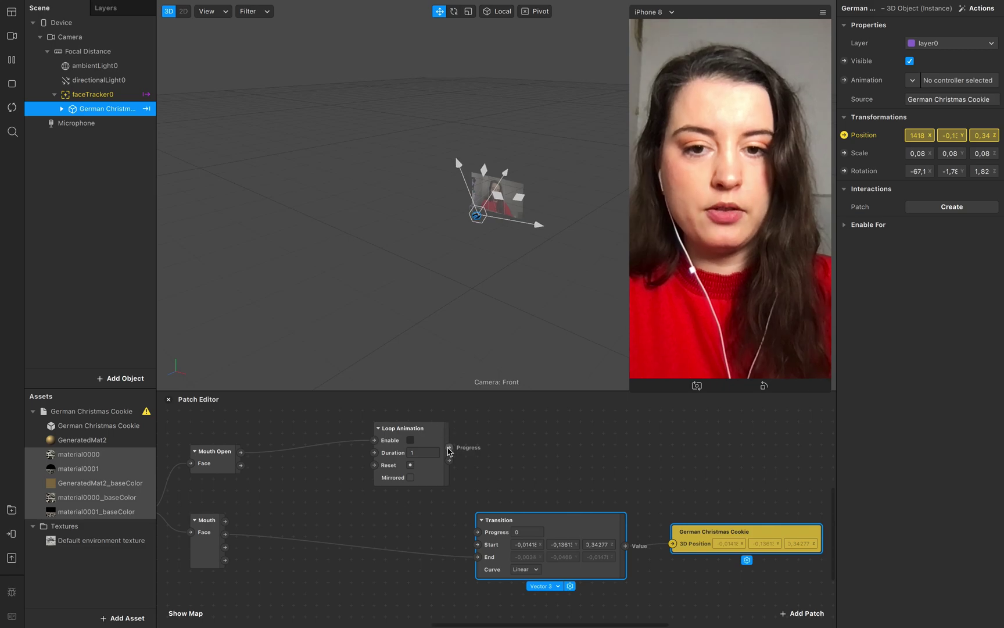
left_click_drag(449, 447, 478, 531)
scroll(579, 564, "right", 3)
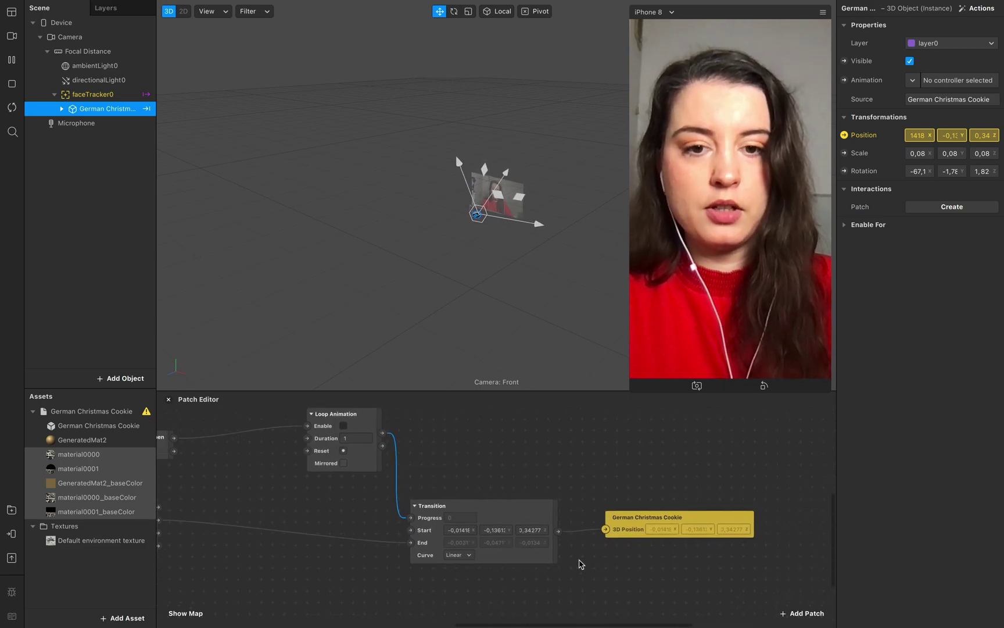
scroll(579, 563, "up", 2)
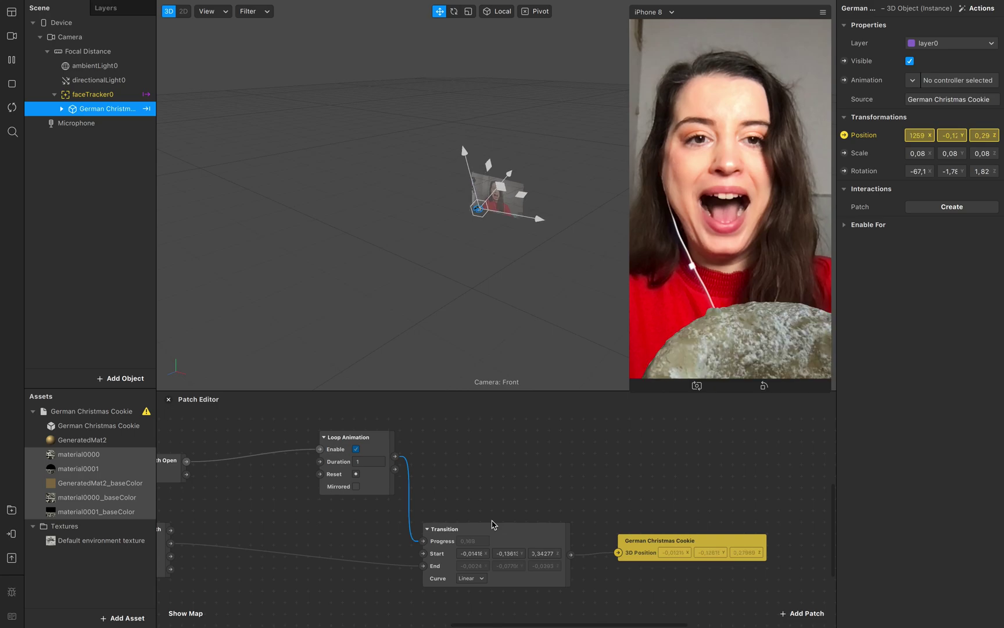
Step: Try a Duration of 0,5 on the Loop Animation patch
left_click(371, 462)
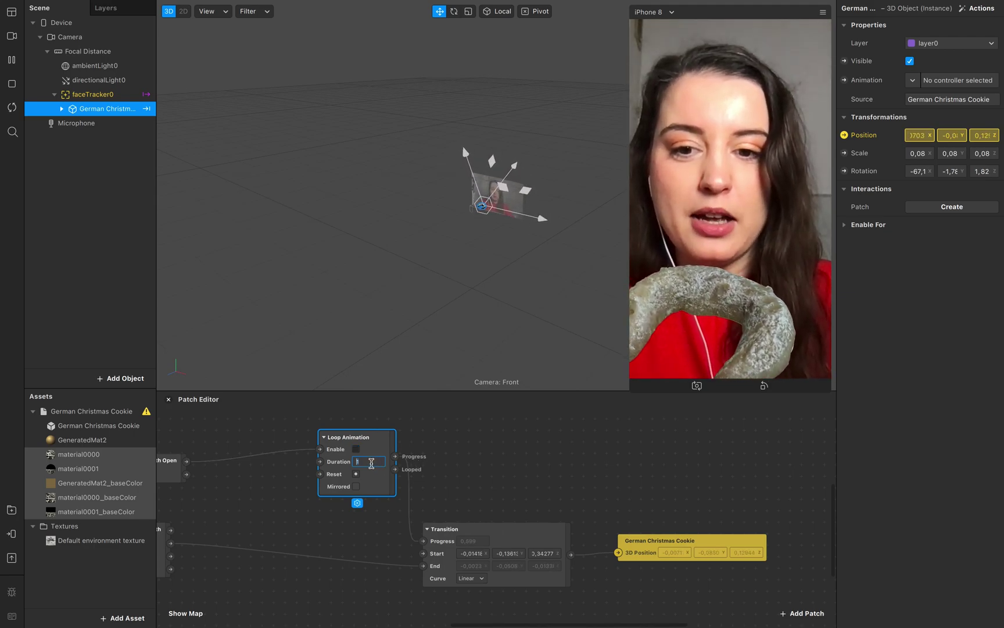
type("0,")
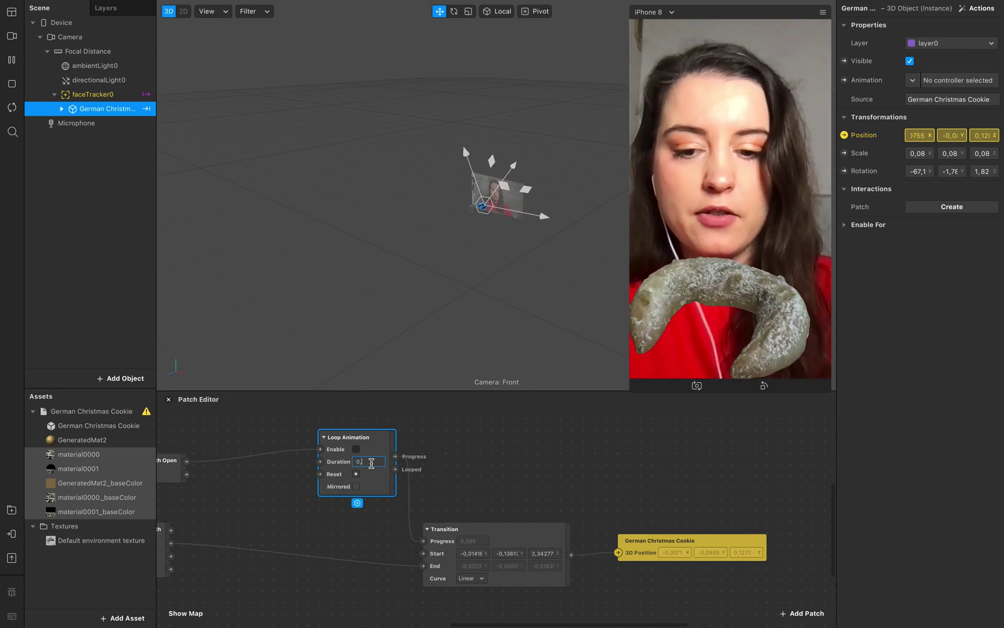
type("5")
left_click(485, 465)
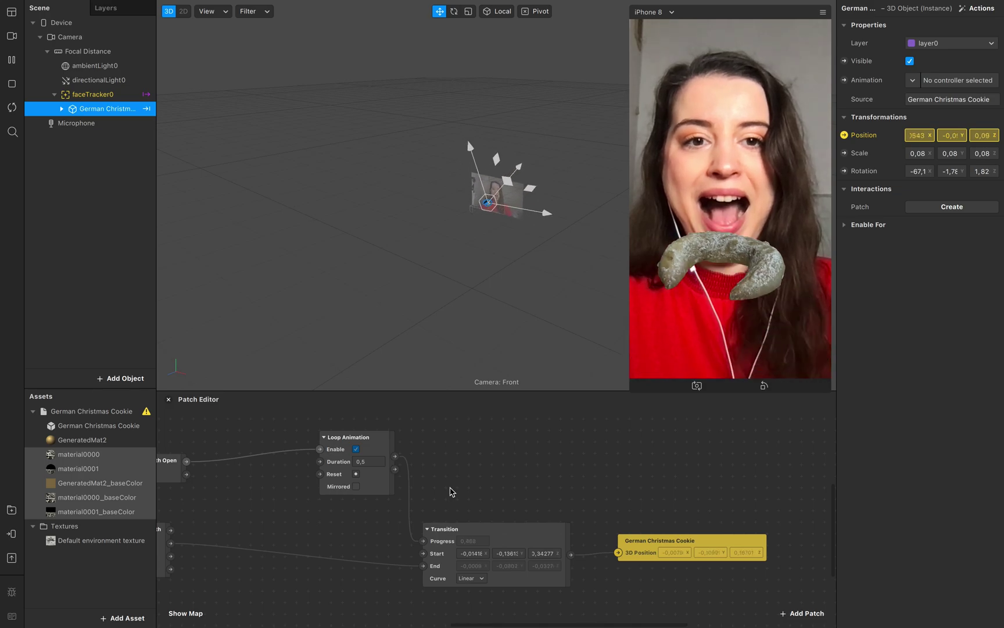
Step: Set the Loop Animation's Duration to 0,7
left_click(355, 449)
left_click(356, 449)
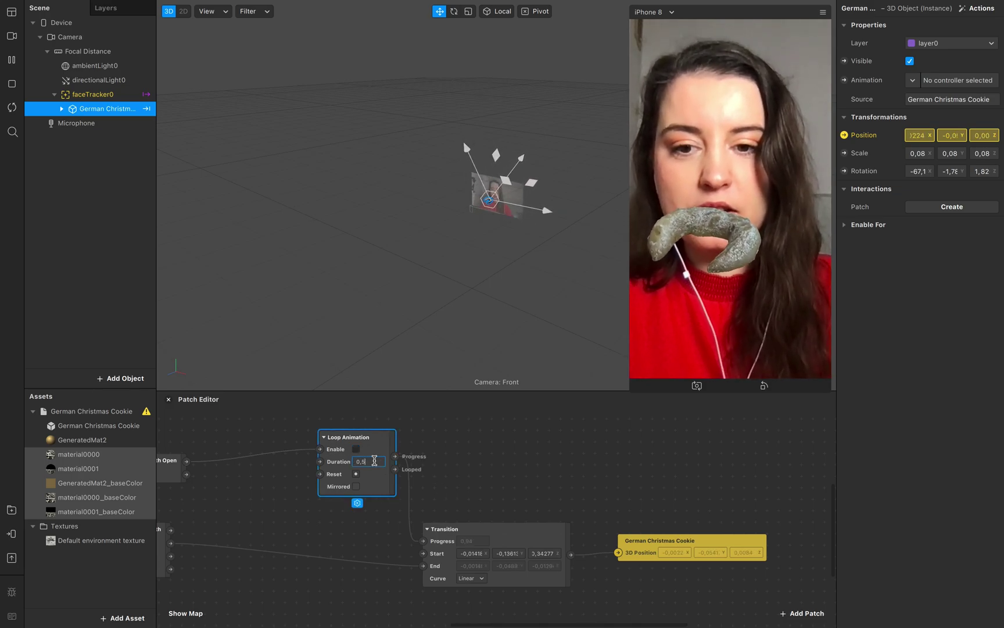
left_click(519, 508)
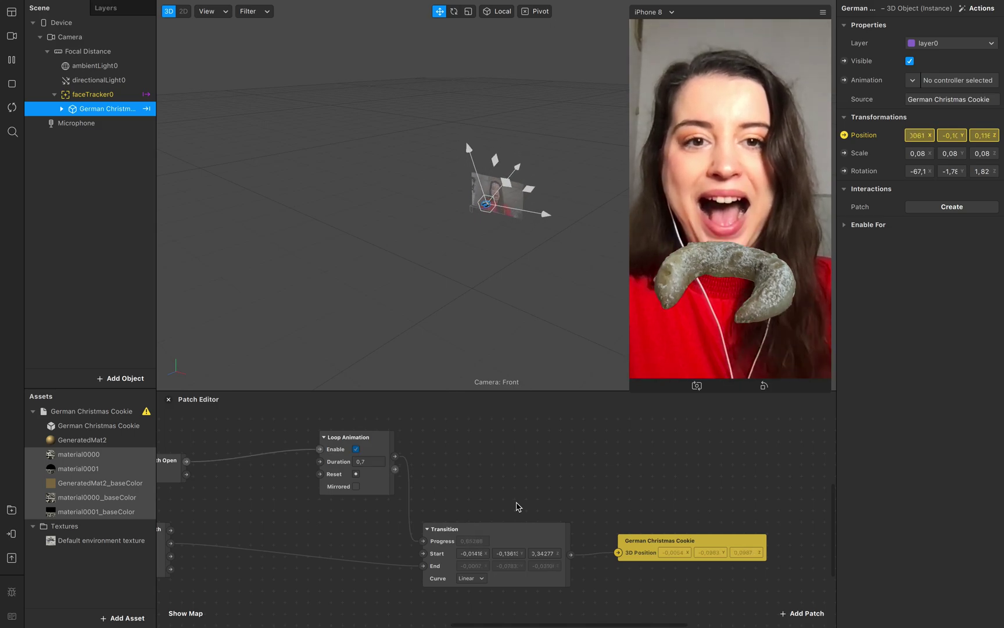
Step: Set the Transition patch's Curve to Sinusoidal In
left_click(485, 580)
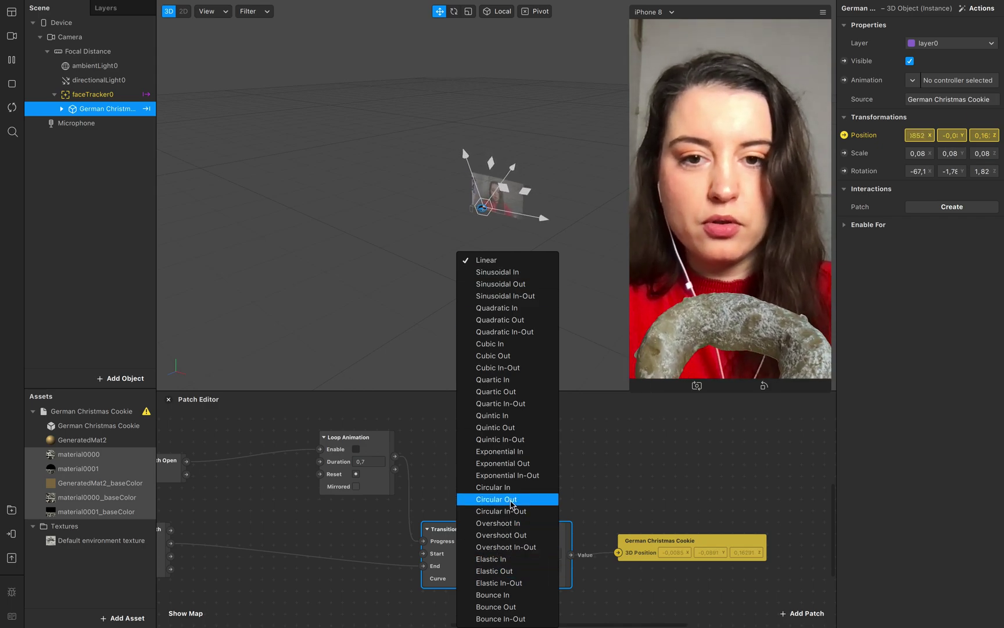
left_click(505, 296)
left_click(507, 272)
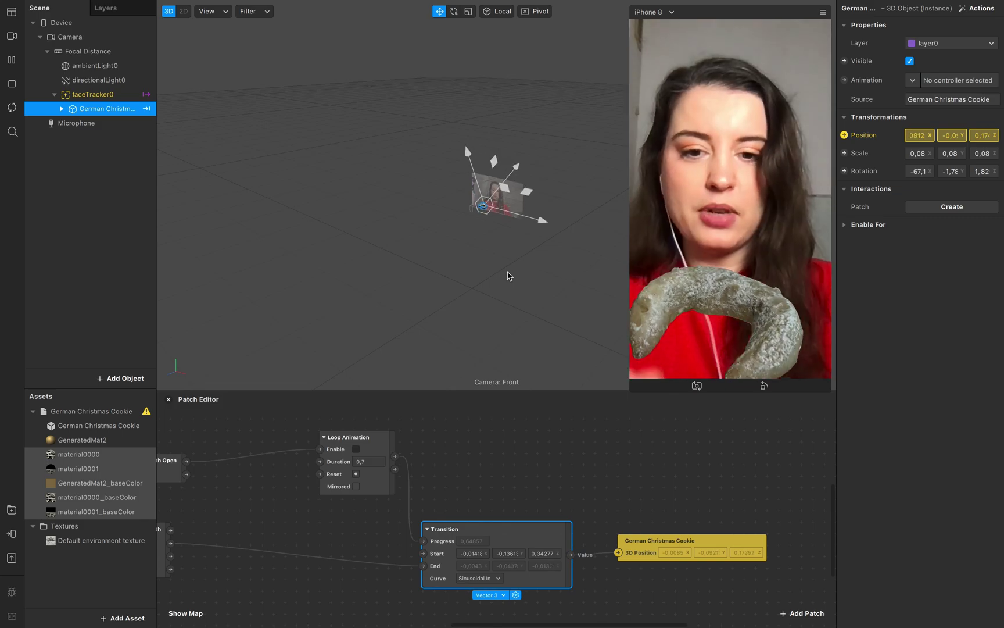
Step: Move the Mouth Open patch up so it lines up with the Loop Animation patch
scroll(483, 554, "left", 5)
scroll(483, 554, "up", 1)
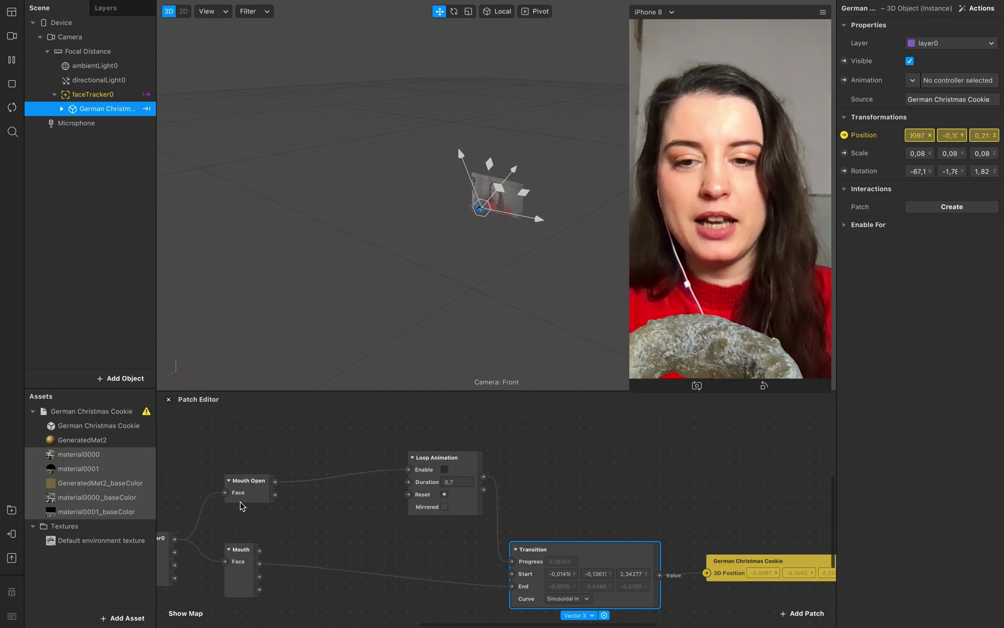
left_click_drag(252, 490, 253, 468)
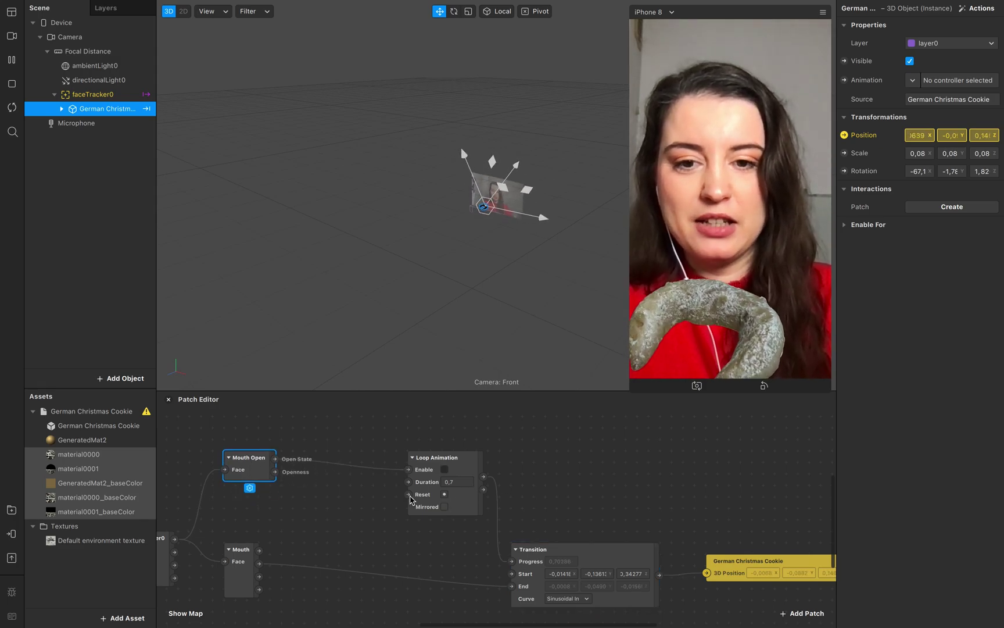
Step: Add a Pulse patch fed by Mouth Open's Open State and connect its Turned Off output to the Loop Animation's Reset
scroll(442, 503, "left", 3)
scroll(462, 508, "left", 2)
scroll(462, 509, "up", 5)
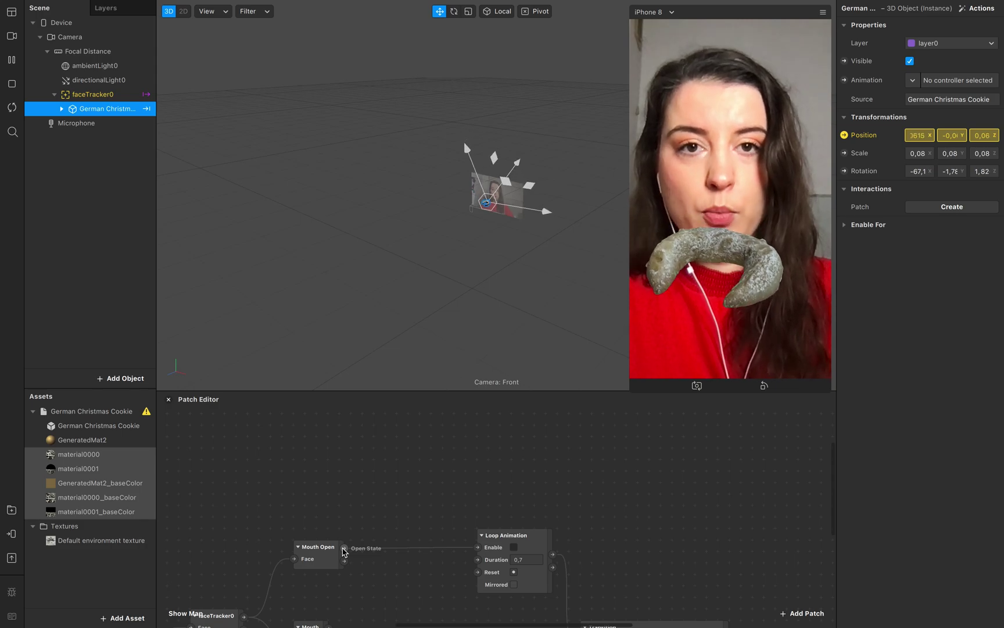
right_click(371, 442)
type("puls")
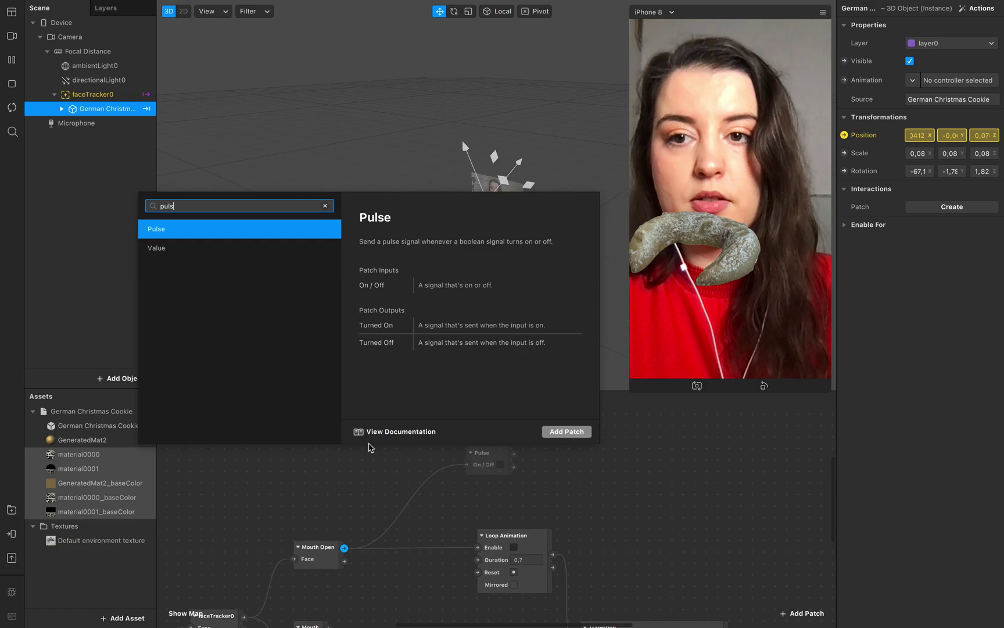
key("Return")
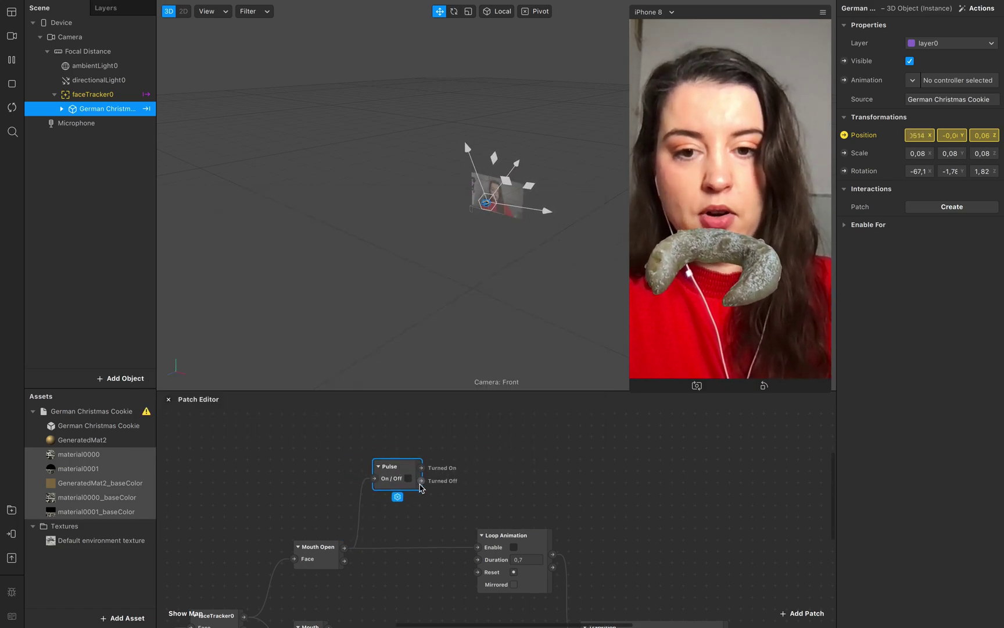
left_click_drag(420, 482, 478, 574)
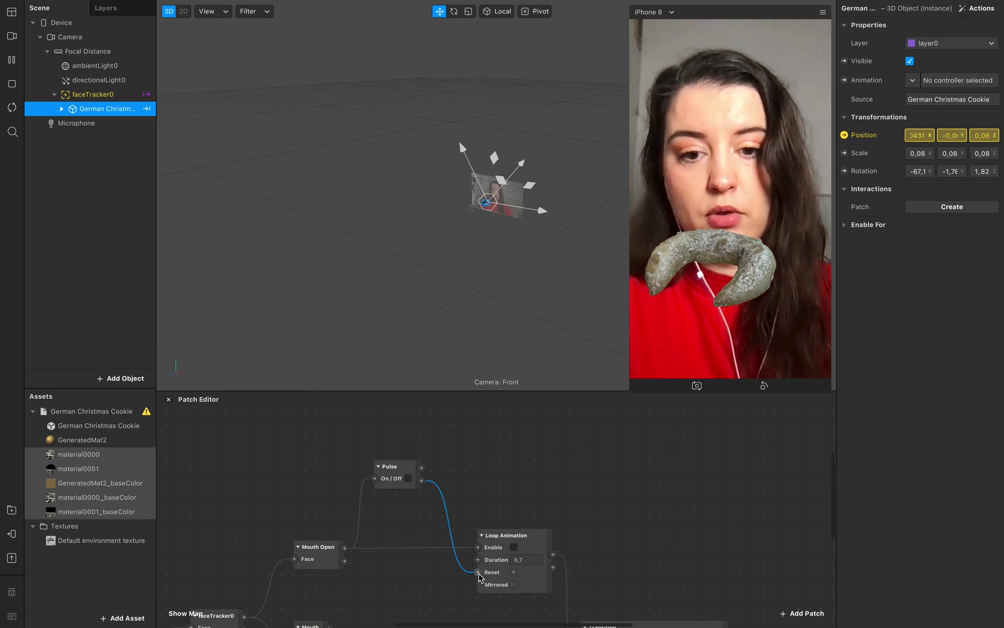
Step: Shift the Pulse patch slightly left, so it sits closer above the Mouth Open patch
scroll(607, 584, "down", 3)
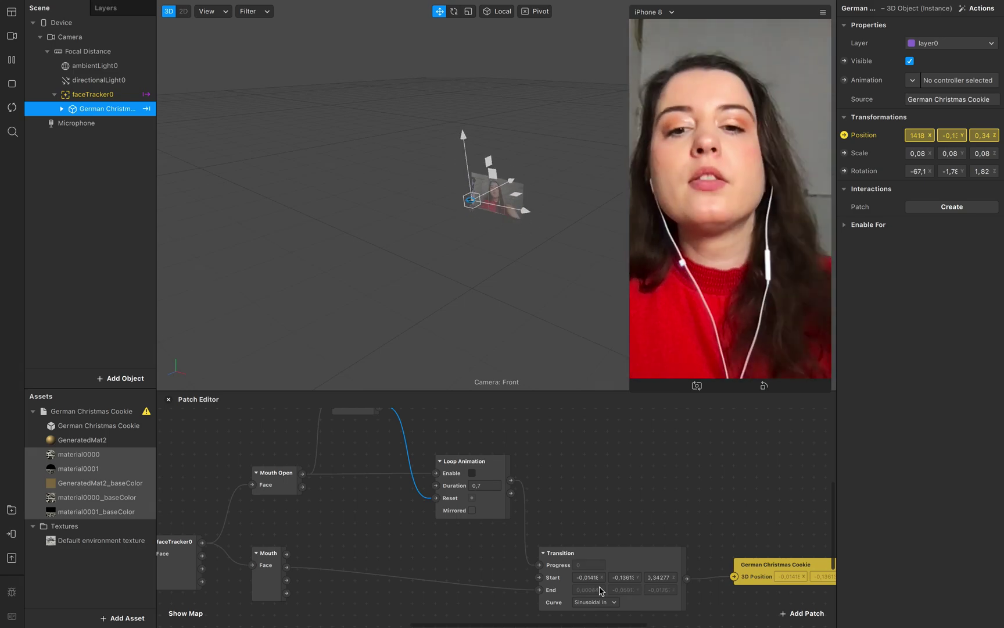
scroll(580, 568, "up", 2)
scroll(580, 568, "left", 1)
scroll(580, 568, "left", 3)
scroll(580, 568, "up", 1)
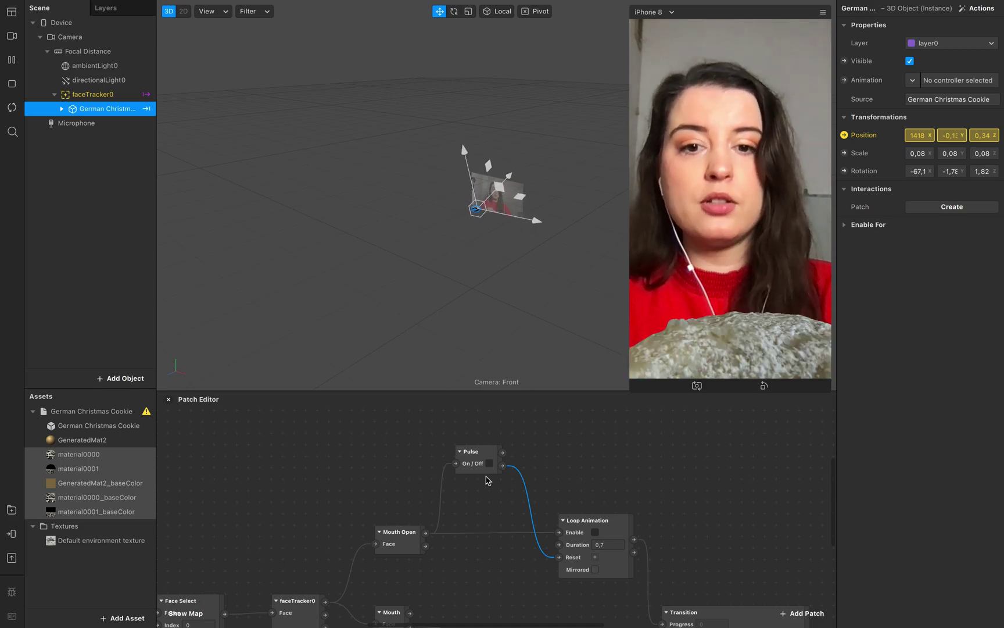
left_click_drag(487, 463, 460, 458)
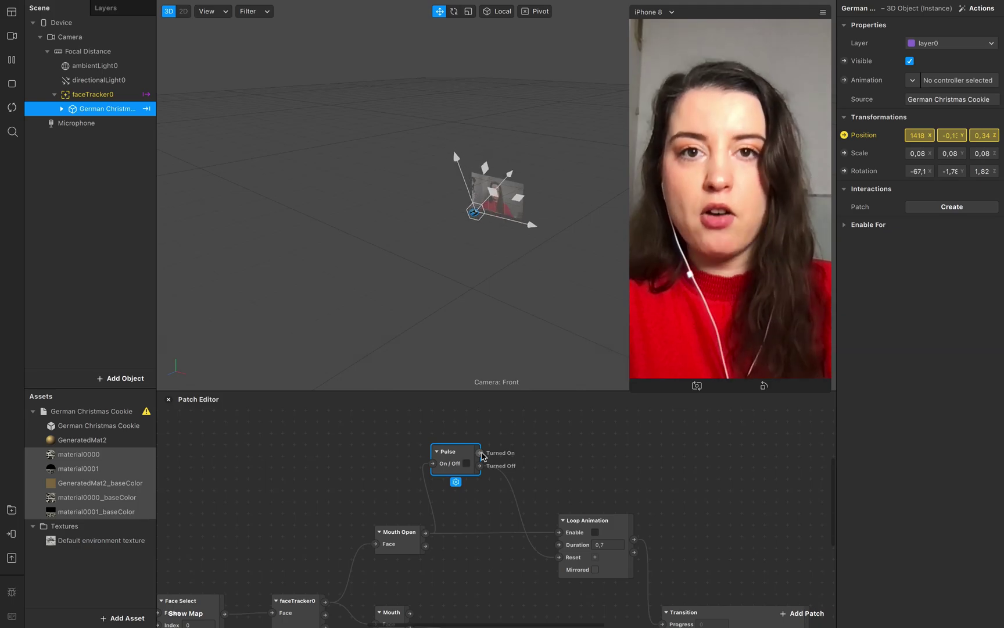
Step: Add a Sender patch on the Pulse's Turned On output, place it beside the Pulse and name it mouth_open
scroll(482, 456, "right", 3)
scroll(482, 457, "up", 2)
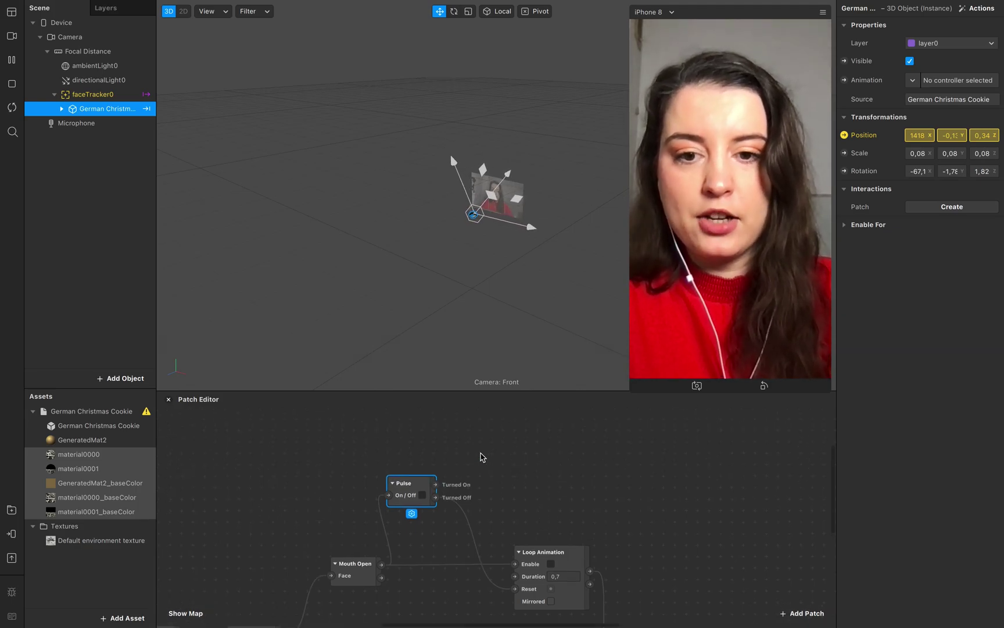
double_click(481, 435)
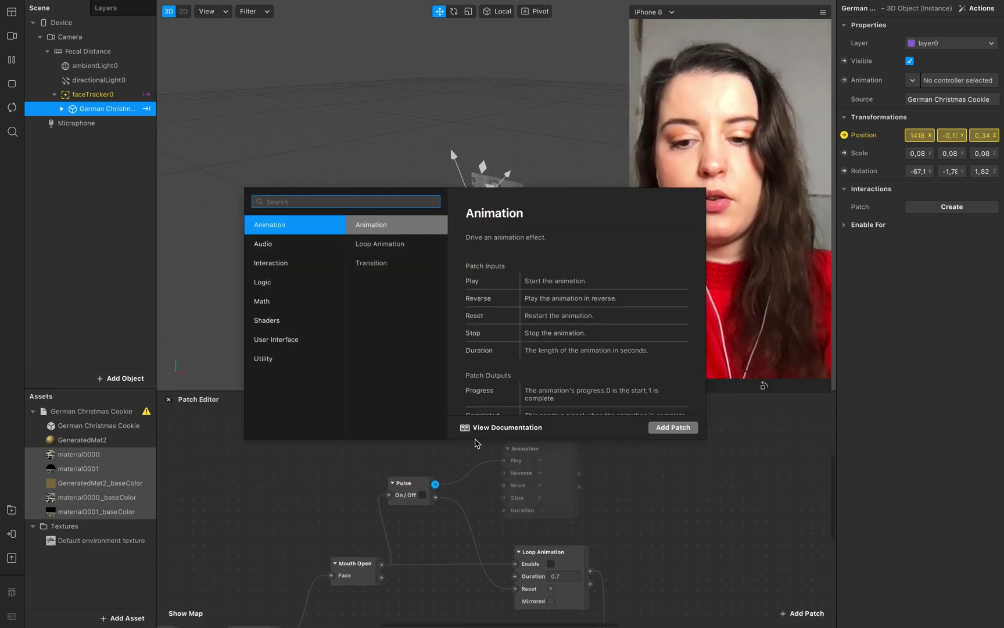
type("sender")
key("Return")
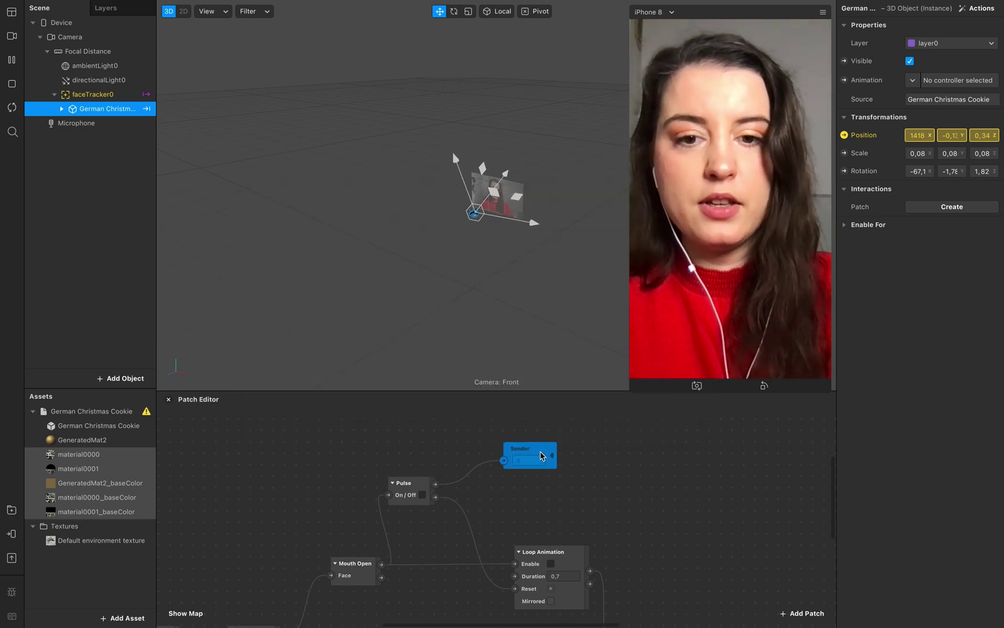
left_click_drag(534, 451, 488, 443)
double_click(479, 438)
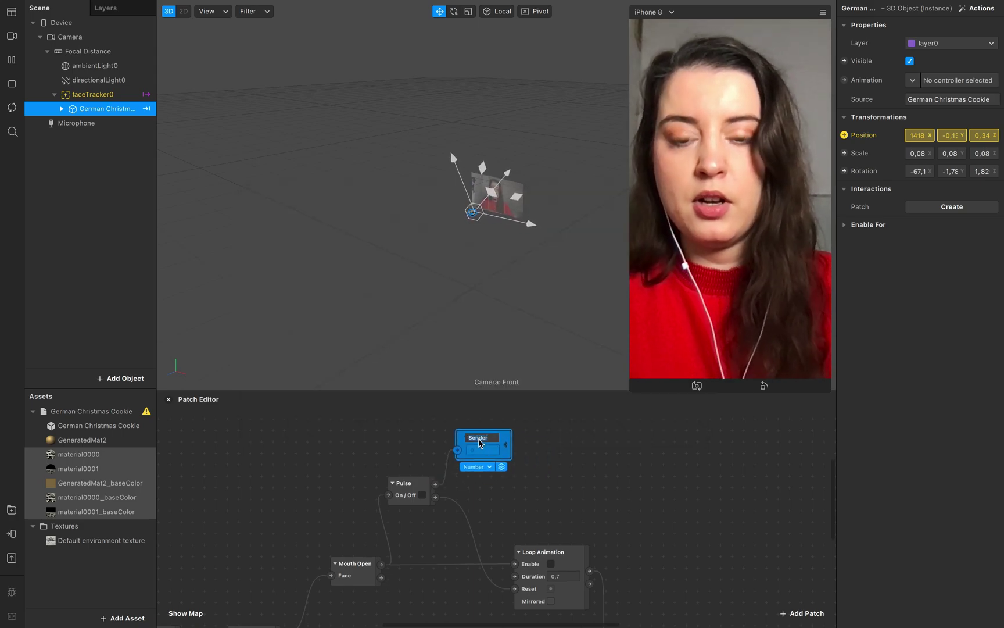
type("mouth")
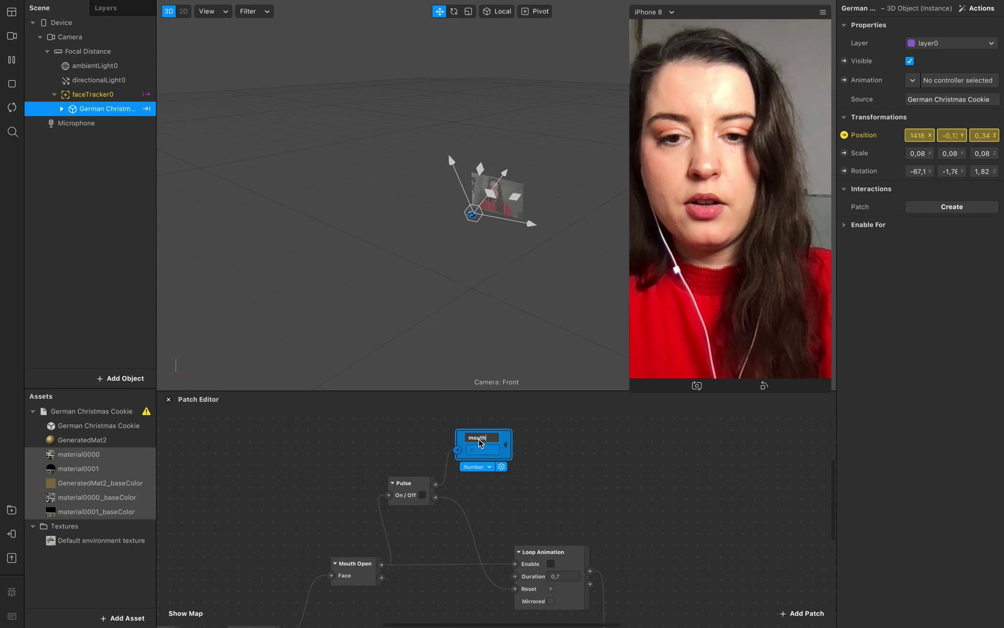
type("_open")
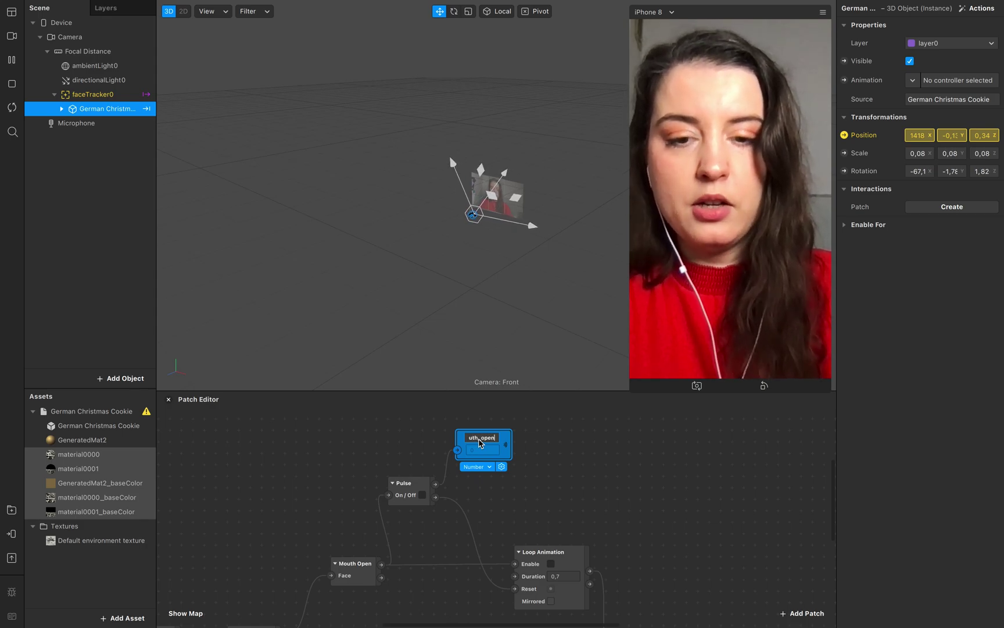
left_click(591, 462)
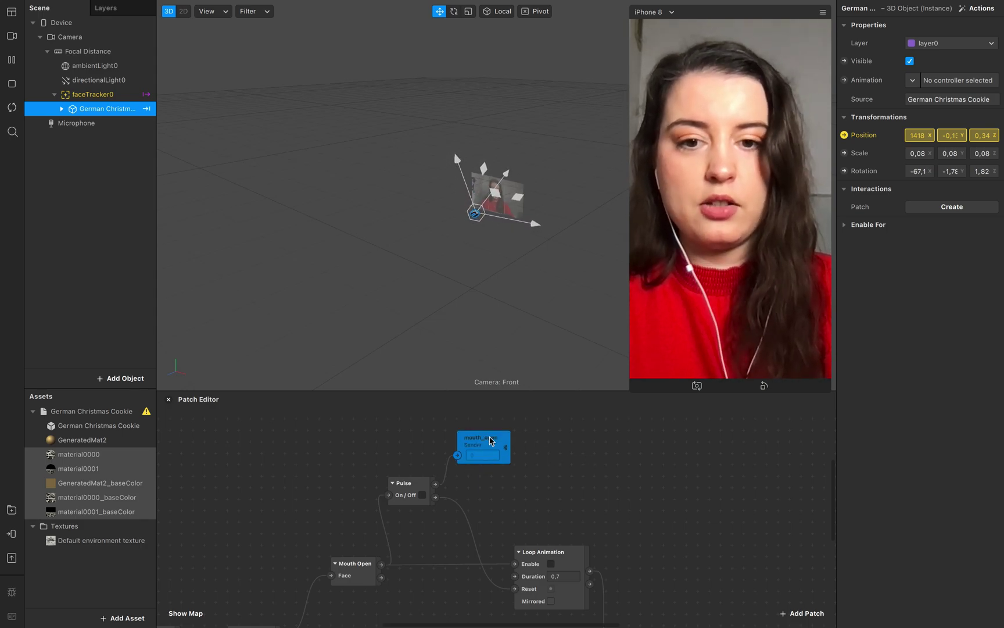
Step: Add a Sender patch on the Pulse's Turned Off output, name it mouth_close and place it below mouth_open
left_click_drag(435, 503, 470, 501)
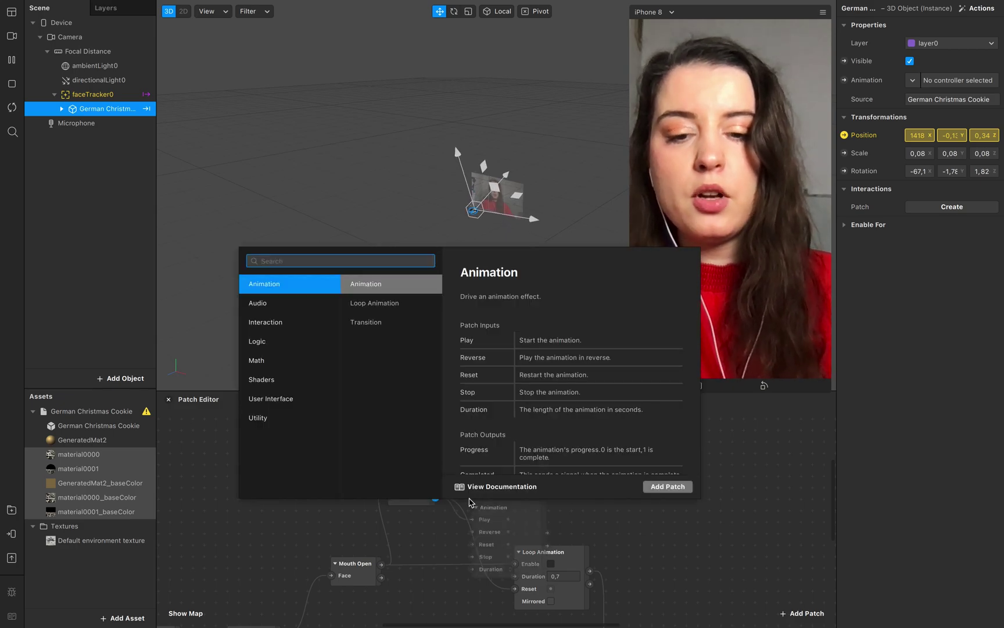
type("sender")
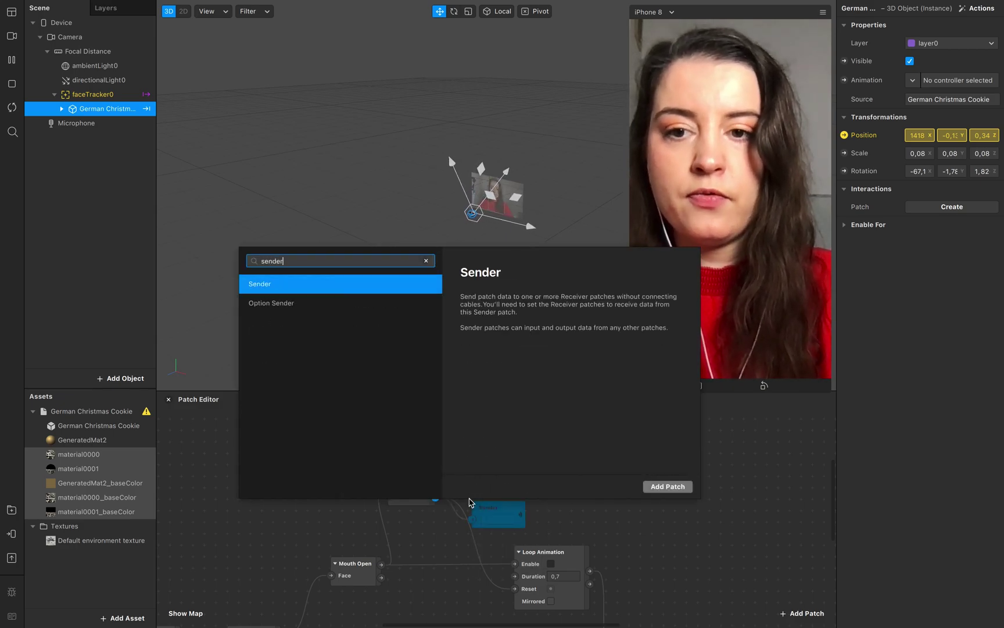
key("Return")
double_click(491, 510)
type("Mou")
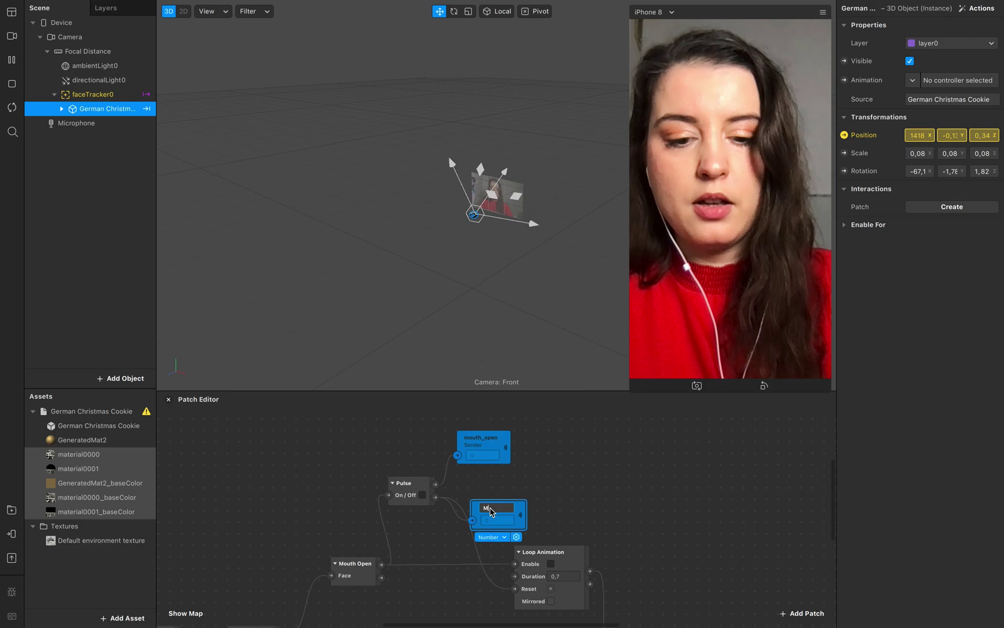
key("BackSpace")
key("BackSpace")
key("BackSpace")
type("mouth")
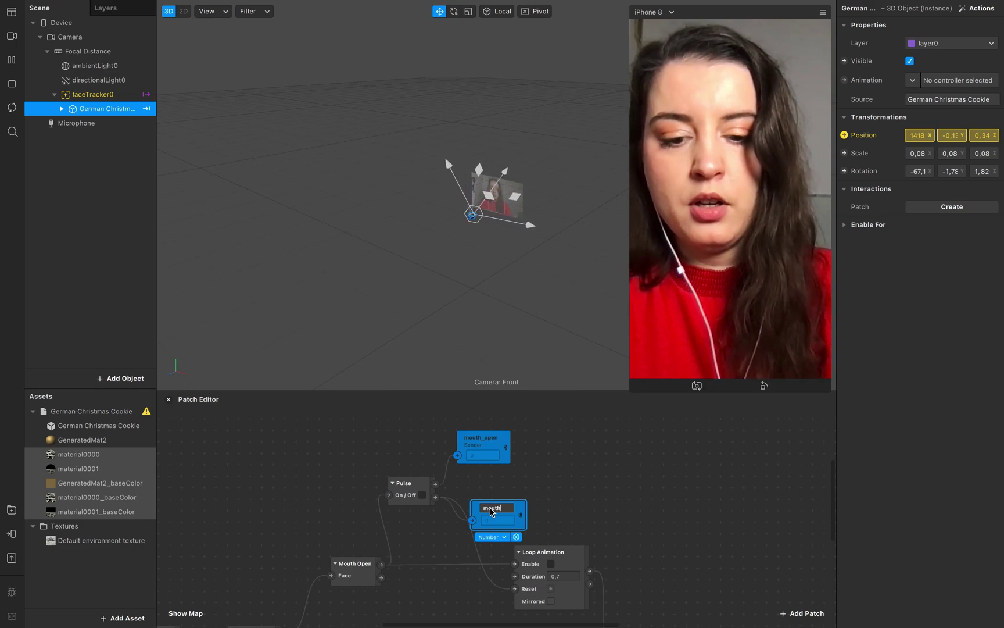
type("_clos")
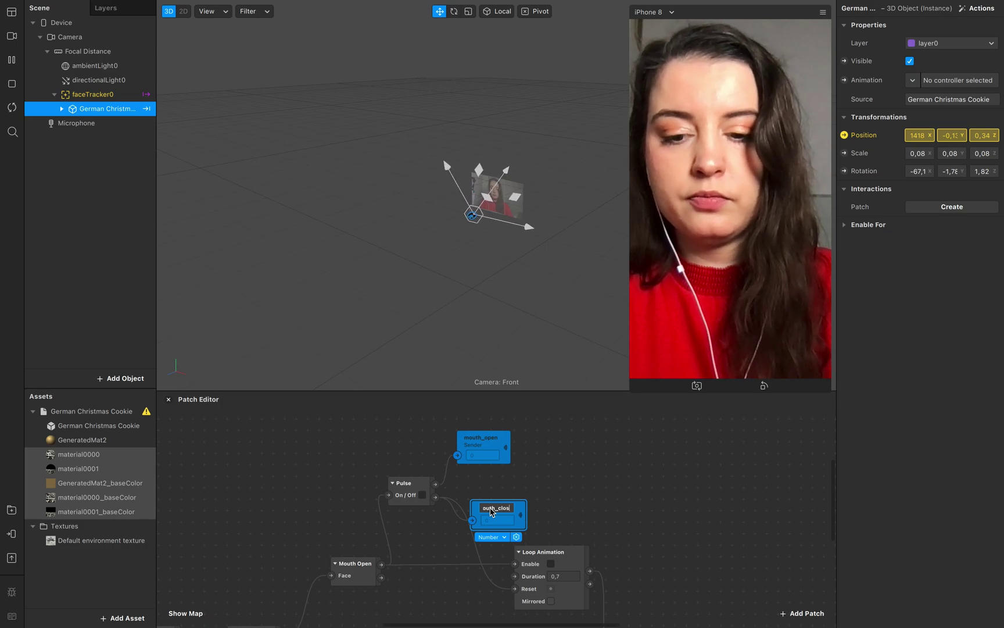
type("e")
left_click(612, 480)
left_click_drag(489, 511, 475, 487)
Step: Replace the direct cable between the Pulse and the Loop Animation's Reset with a receiver made from the mouth_close sender
left_click(479, 542)
left_click(502, 519)
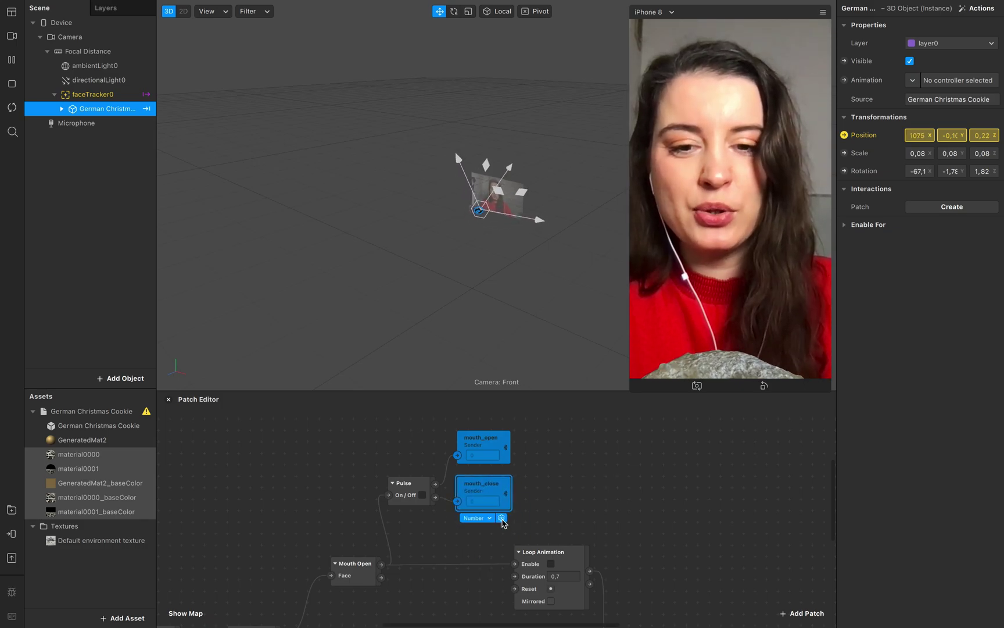
left_click(503, 518)
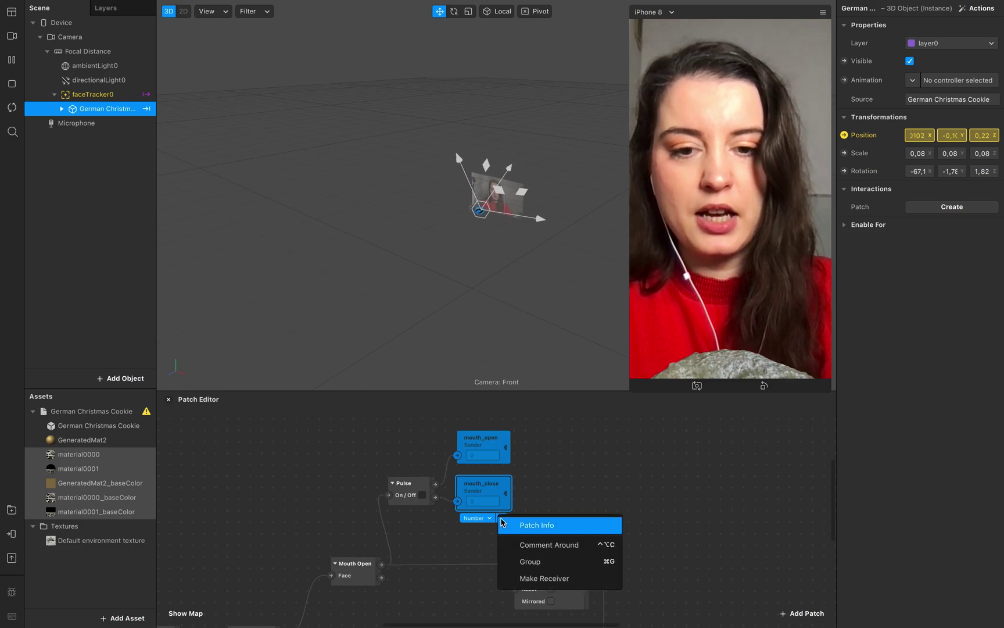
left_click(532, 578)
left_click_drag(652, 484, 515, 588)
scroll(503, 605, "down", 2)
scroll(503, 606, "right", 2)
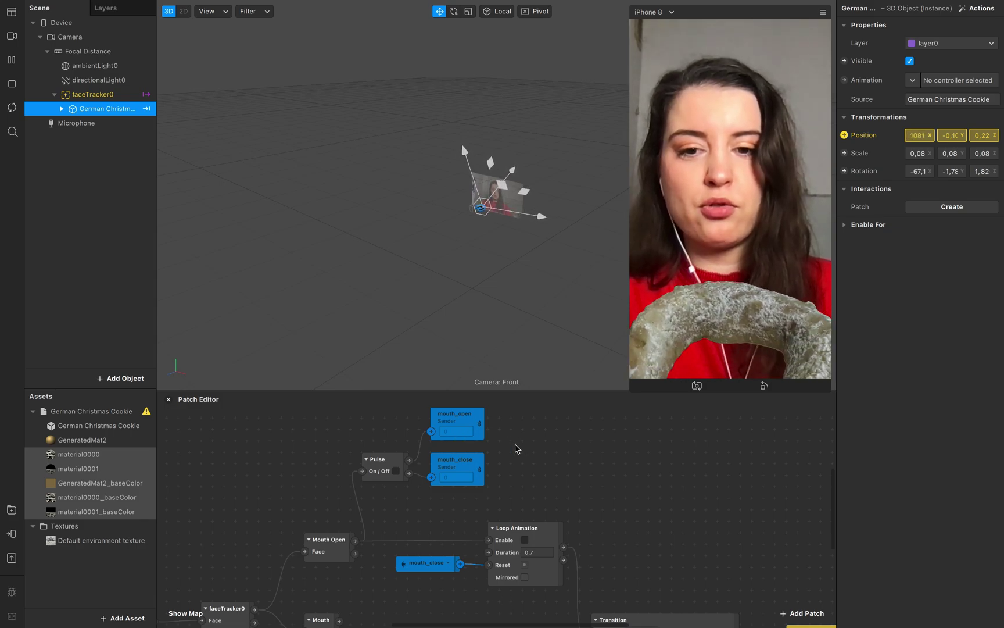
Step: Move the Pulse, mouth_open and mouth_close patches together slightly up and right, away from the Mouth Open patch
scroll(505, 482, "up", 2)
left_click_drag(504, 482, 343, 491)
left_click_drag(400, 504, 433, 471)
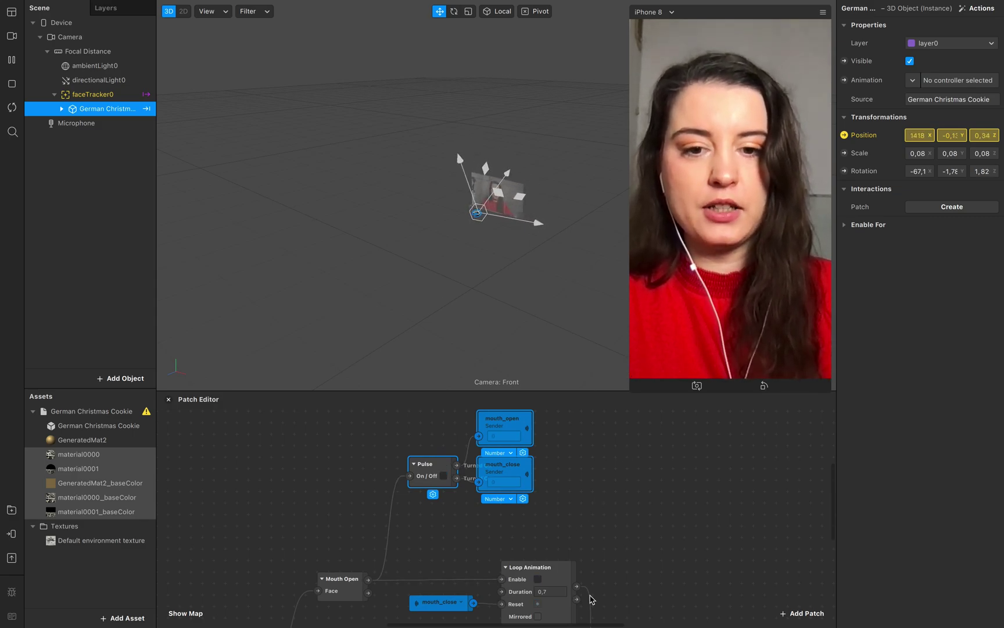
scroll(589, 599, "down", 5)
scroll(589, 599, "right", 4)
scroll(596, 611, "up", 3)
scroll(595, 611, "right", 2)
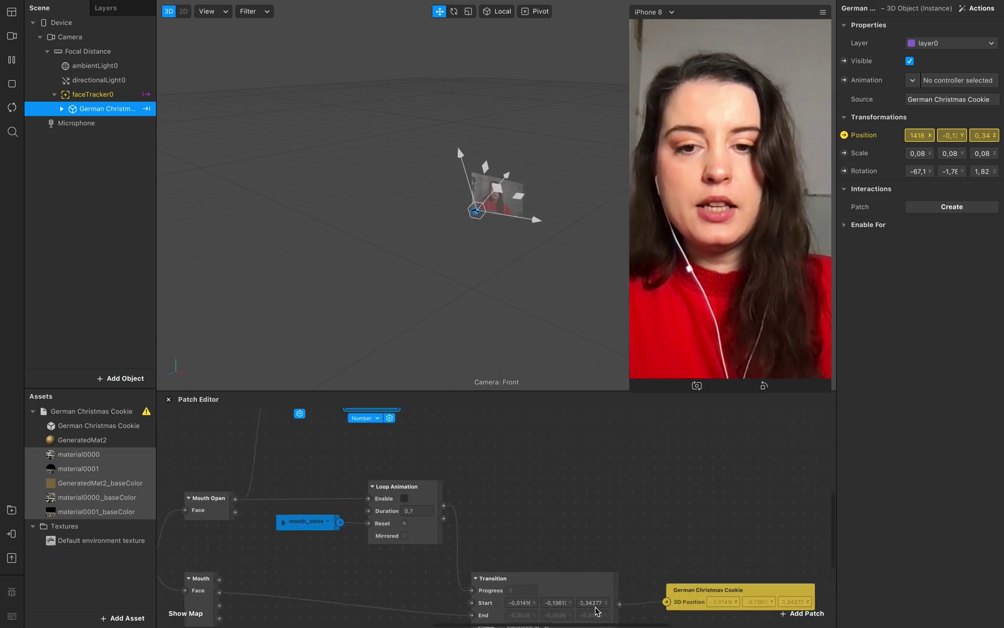
scroll(596, 612, "down", 2)
scroll(596, 611, "left", 2)
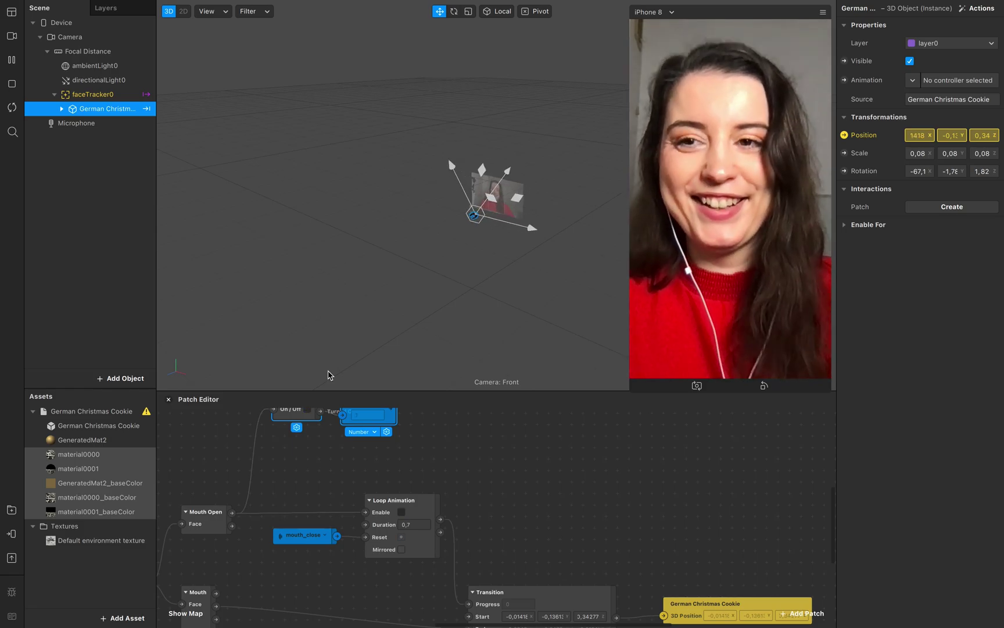
Step: Add a Particle System to the scene and nest it under faceTracker0, above the German Christmas Cookie
left_click(111, 259)
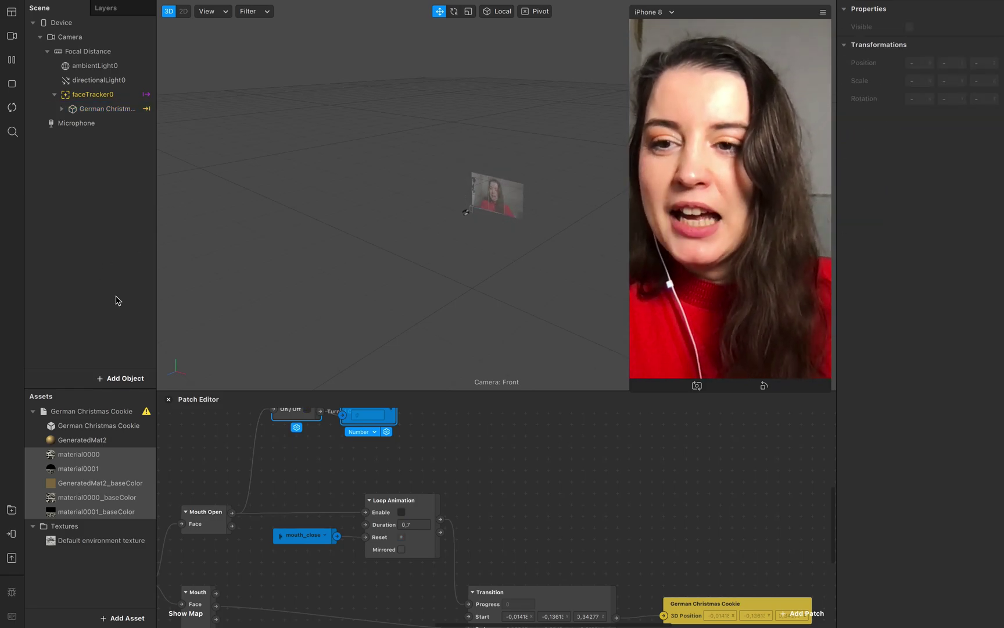
left_click(119, 379)
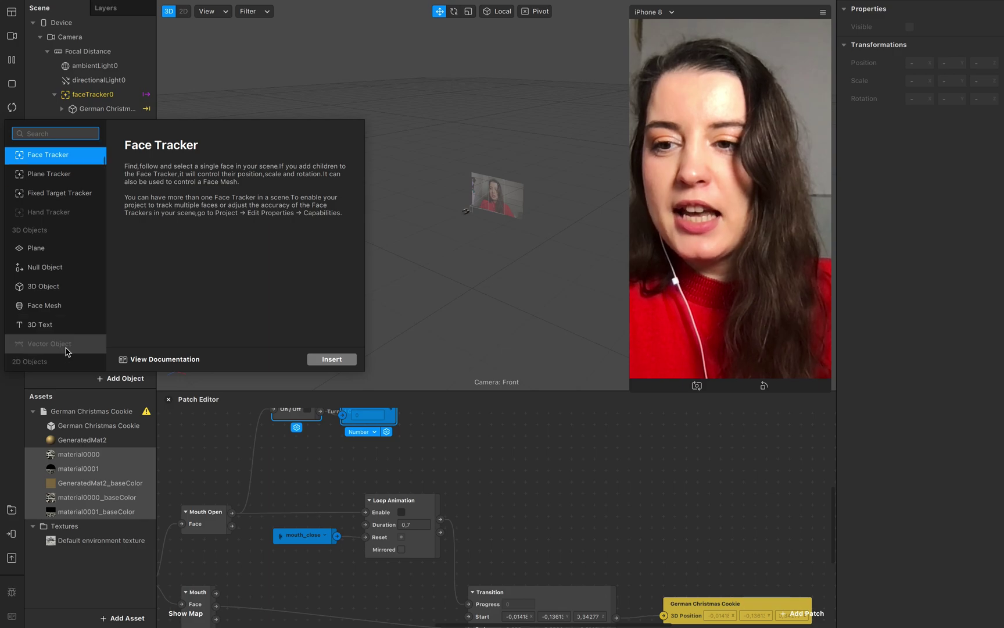
scroll(68, 351, "down", 5)
left_click(67, 362)
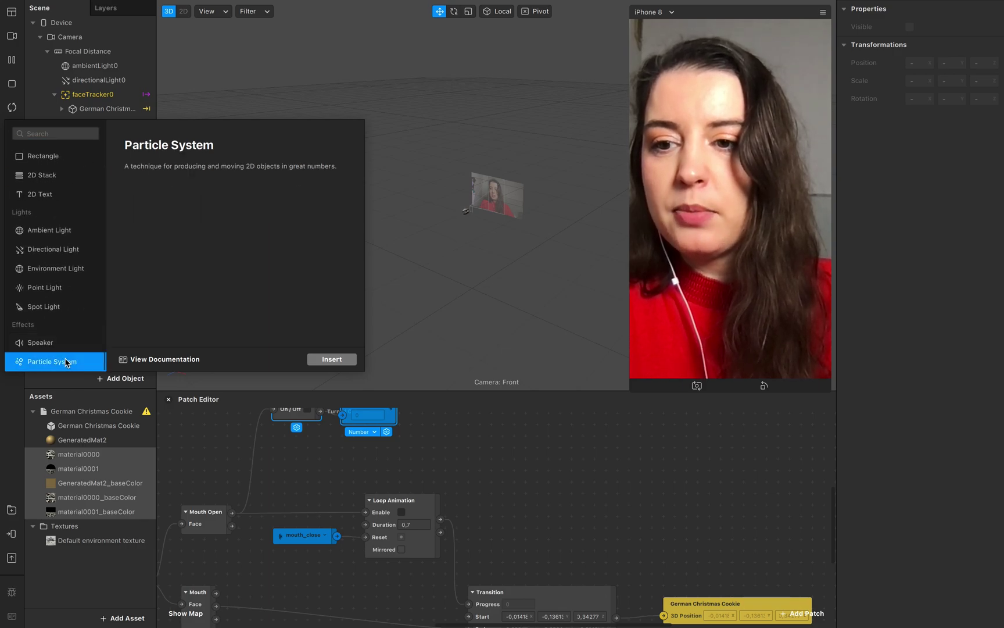
left_click(332, 360)
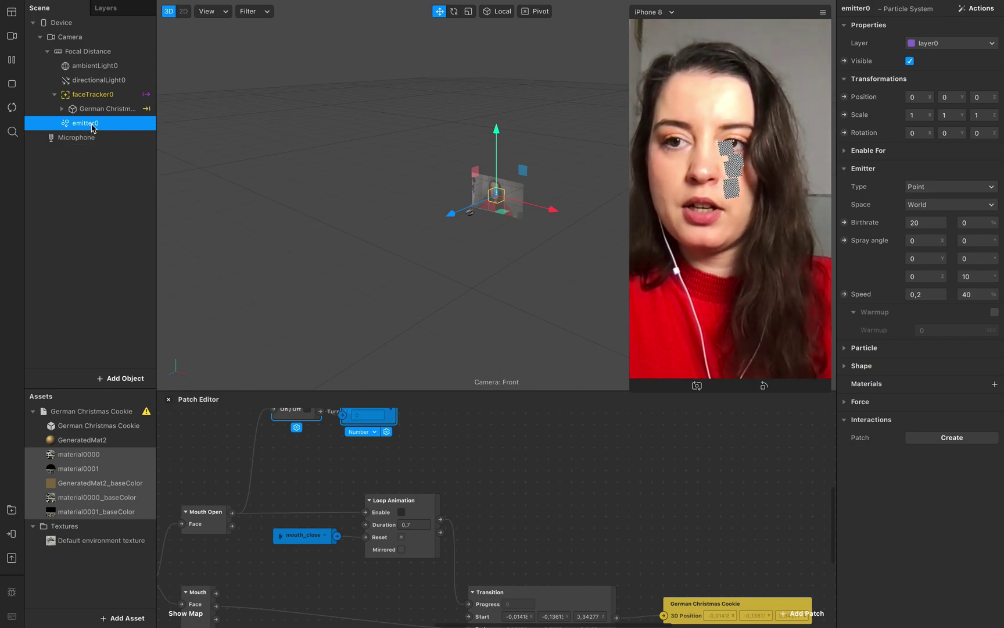
left_click_drag(91, 125, 93, 104)
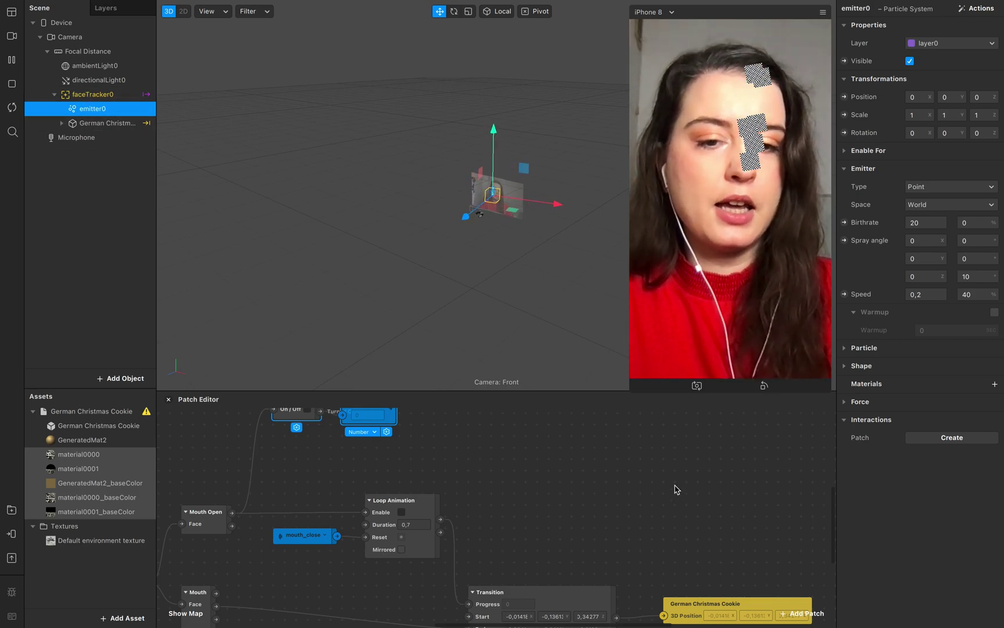
Step: Create a position patch for emitter0, place it below the Transition, and feed it from the Mouth output that drives the Transition's End
scroll(676, 490, "down", 5)
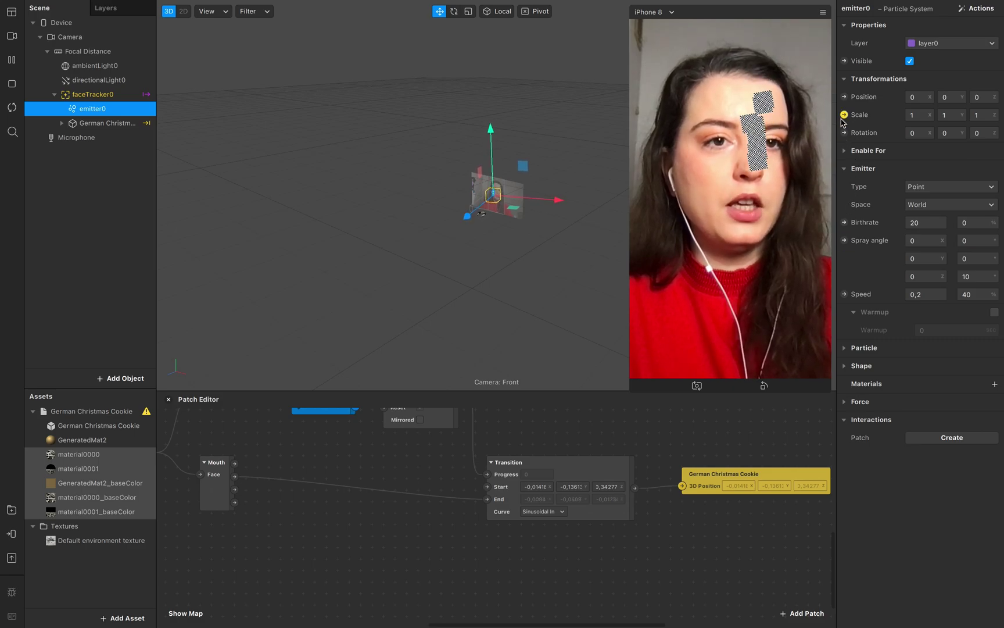
left_click(844, 97)
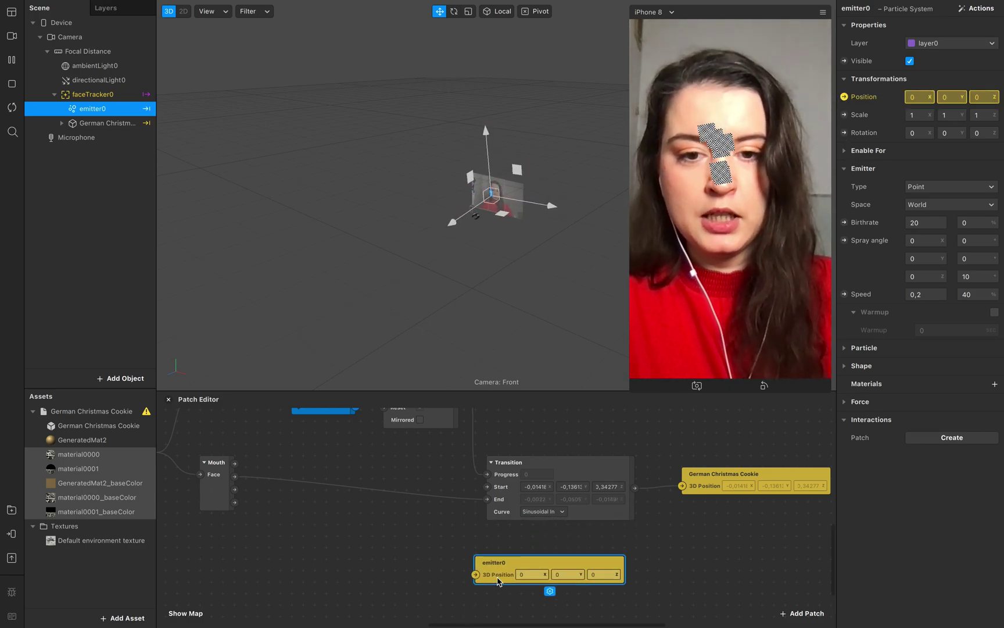
left_click_drag(234, 476, 487, 554)
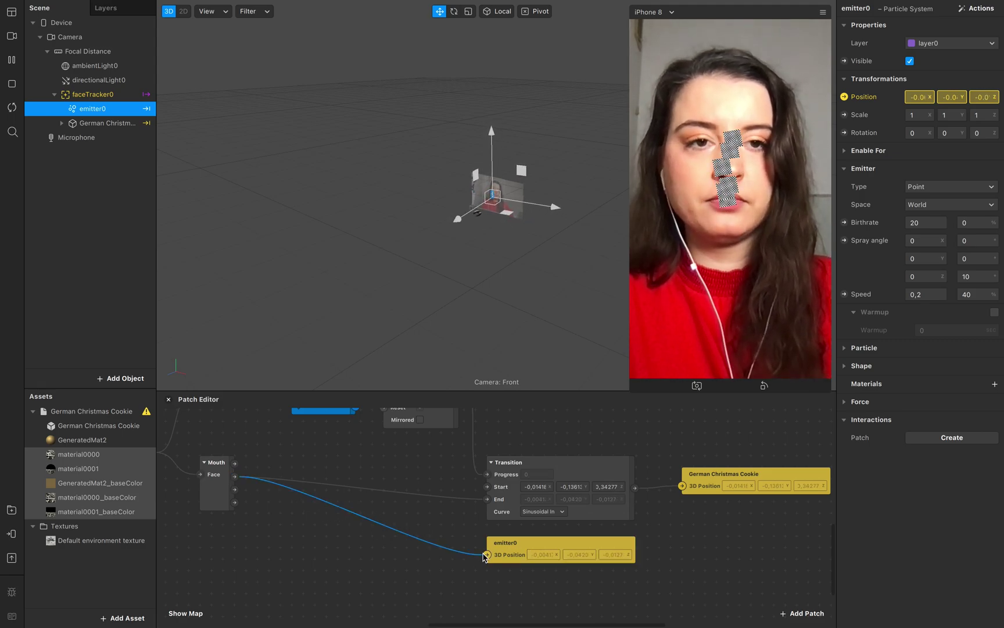
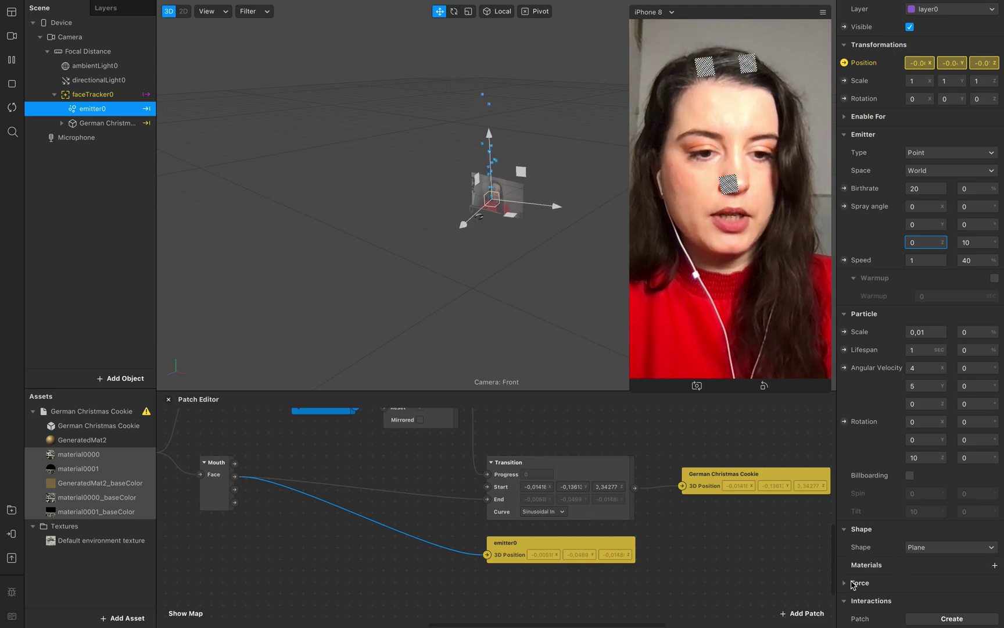
Step: Enable Acceleration in the emitter's Force settings and set its Y strength to -14
left_click(845, 582)
scroll(858, 584, "down", 3)
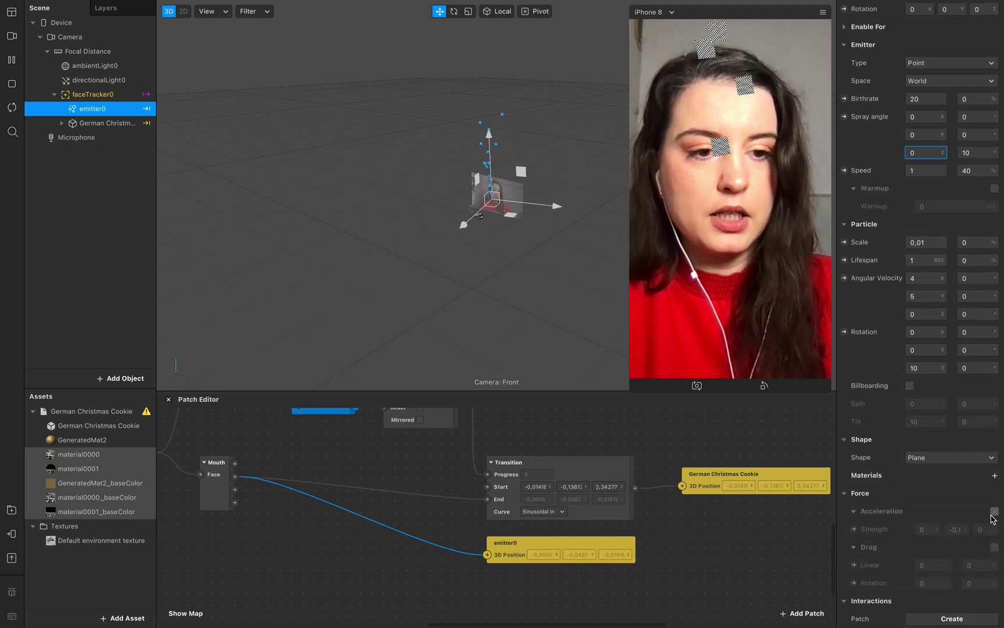
left_click(995, 511)
left_click(956, 529)
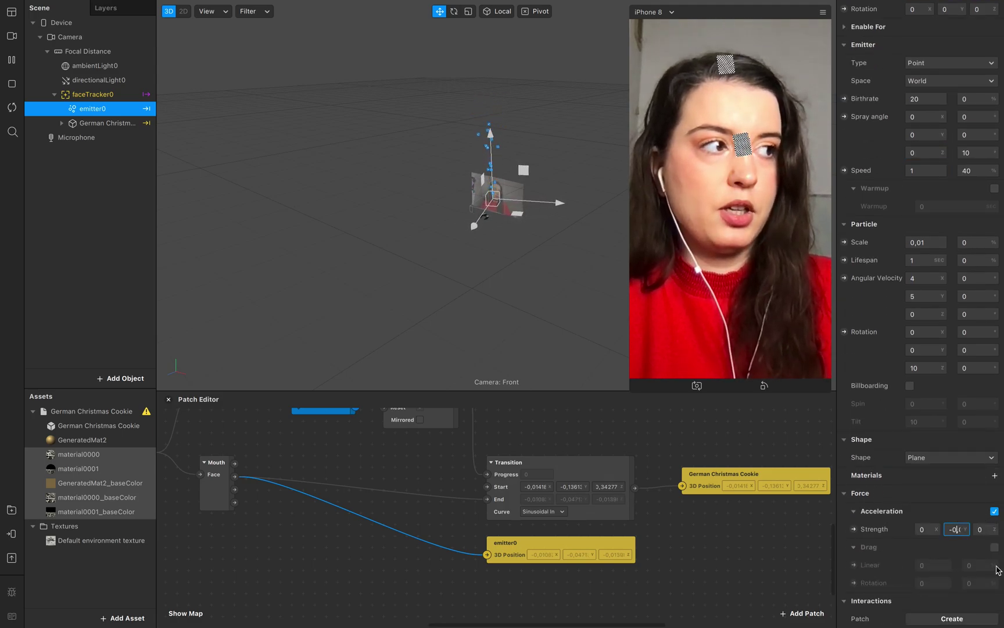
key("Return")
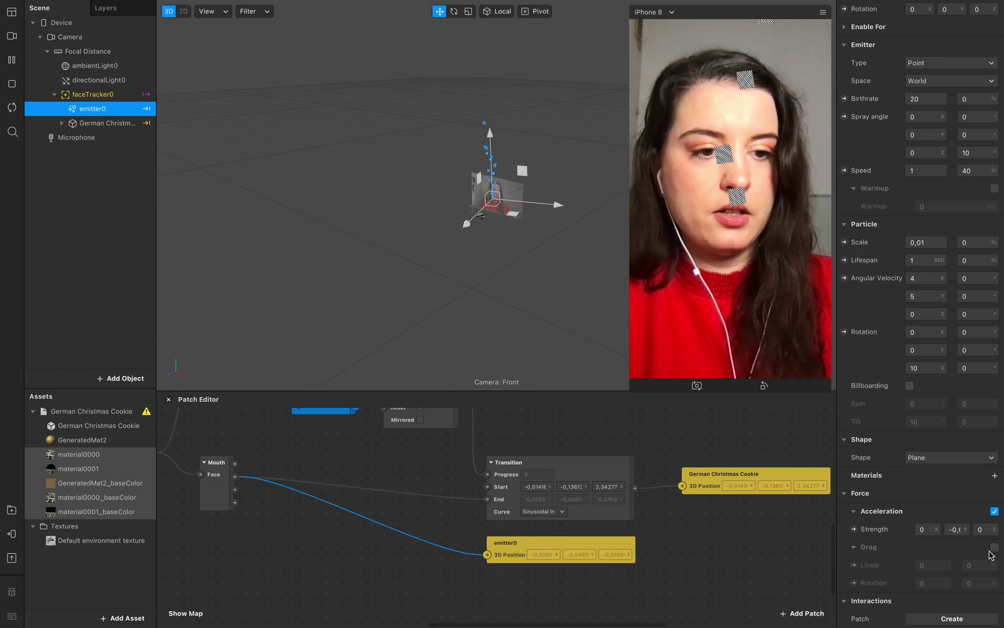
left_click(957, 529)
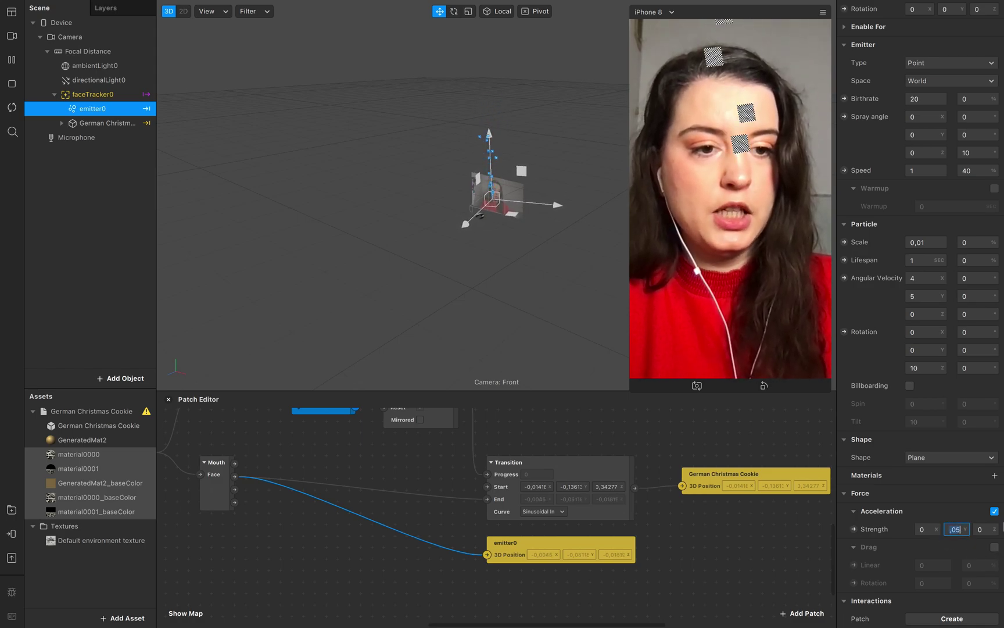
type("-14")
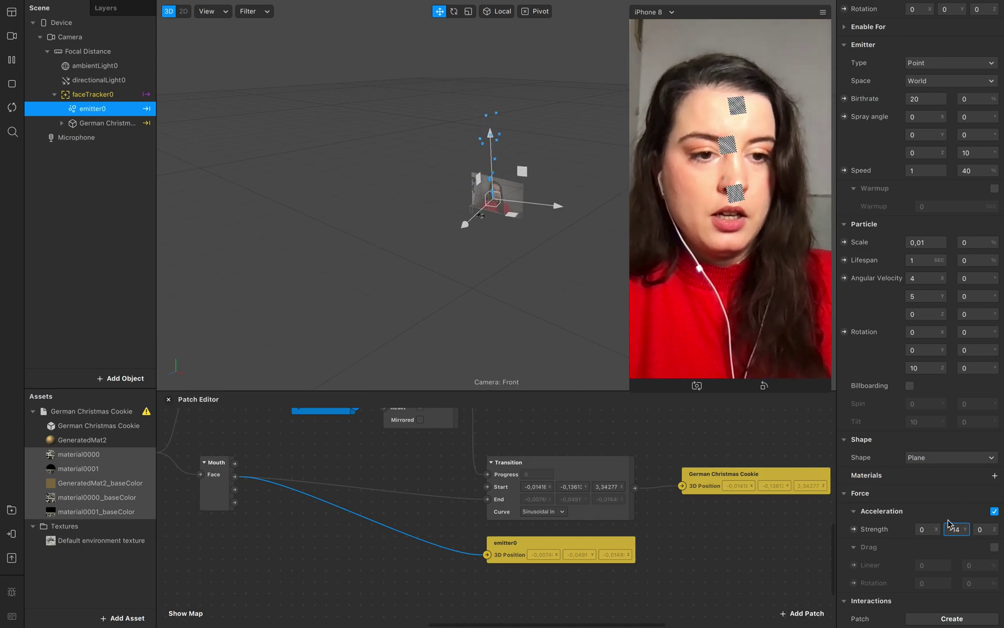
left_click(928, 529)
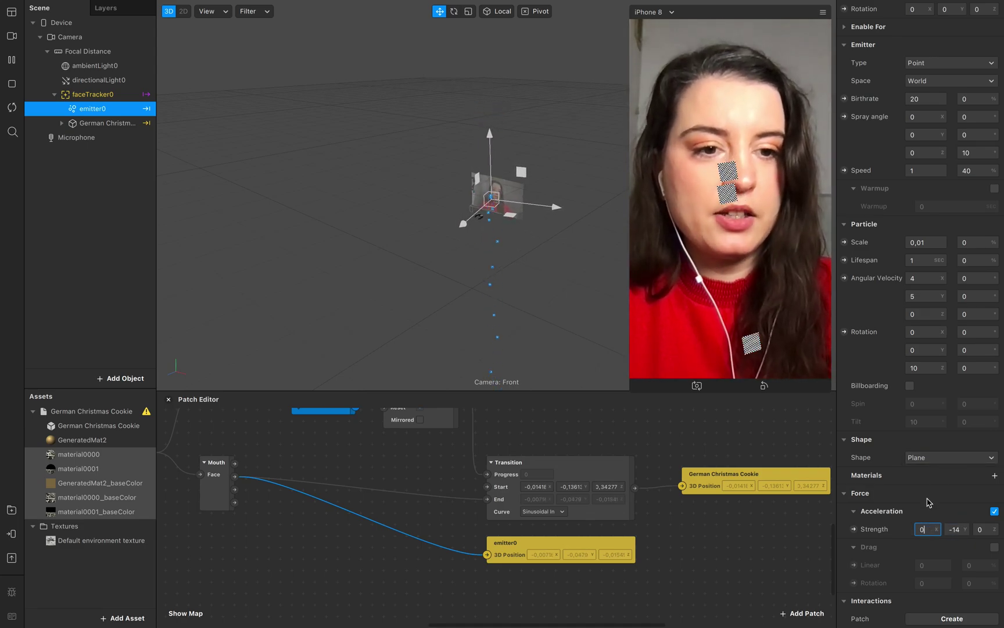
Step: Create a new material for the particle emitter and set its shader type to Flat
left_click(993, 476)
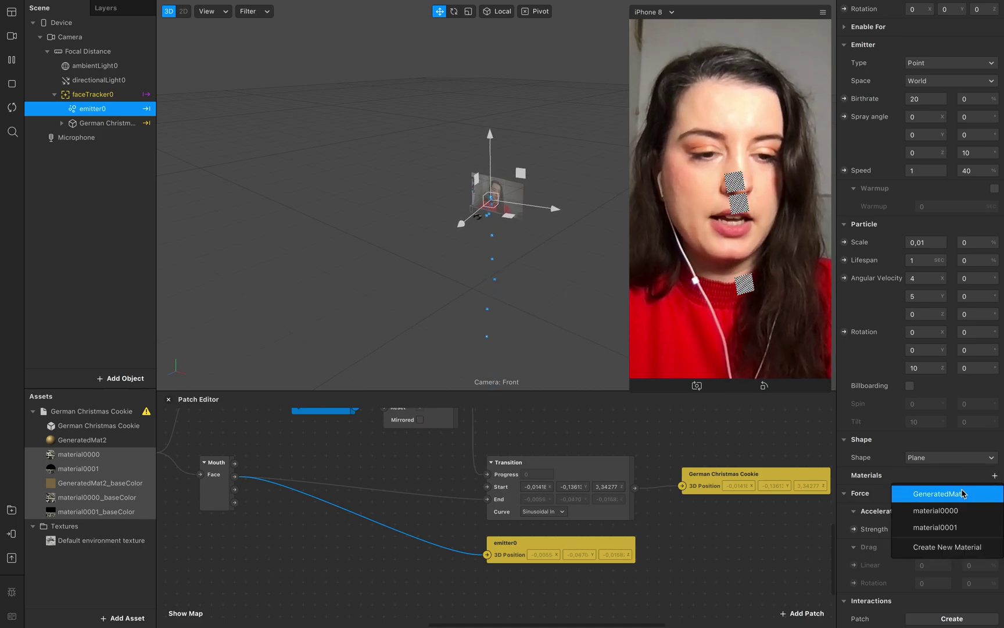
left_click(943, 548)
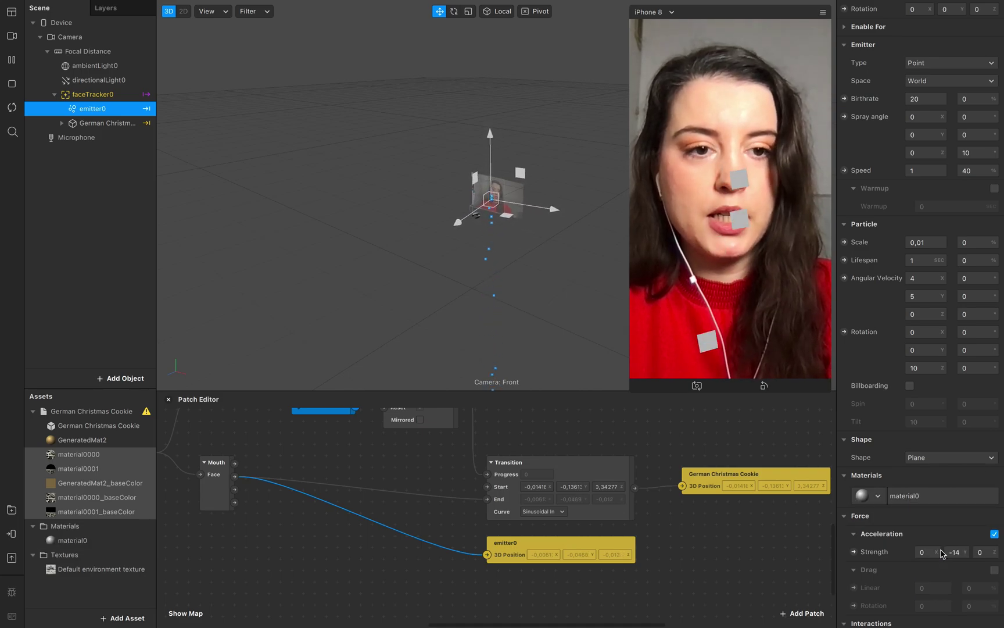
double_click(77, 540)
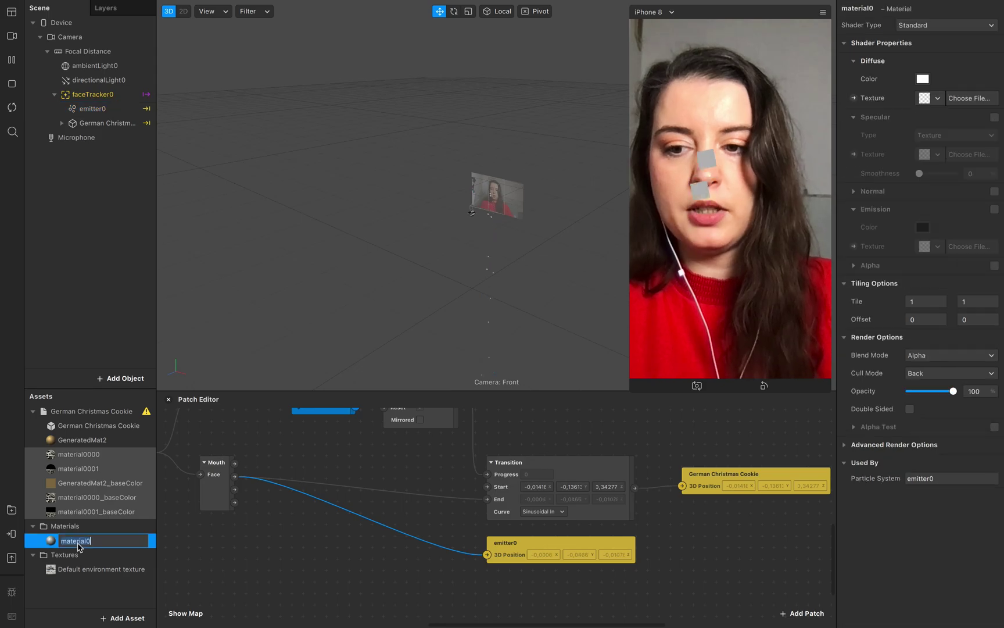
left_click(93, 589)
left_click(116, 545)
left_click(942, 25)
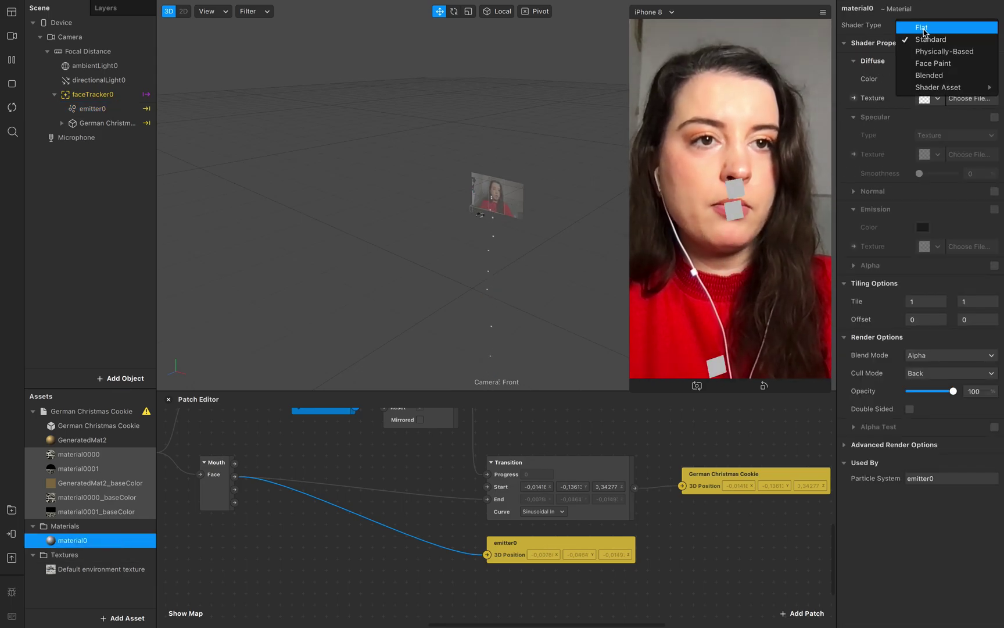
left_click(924, 29)
Step: Preview particle.png from the material folder and import it as the new material's diffuse texture
left_click(937, 99)
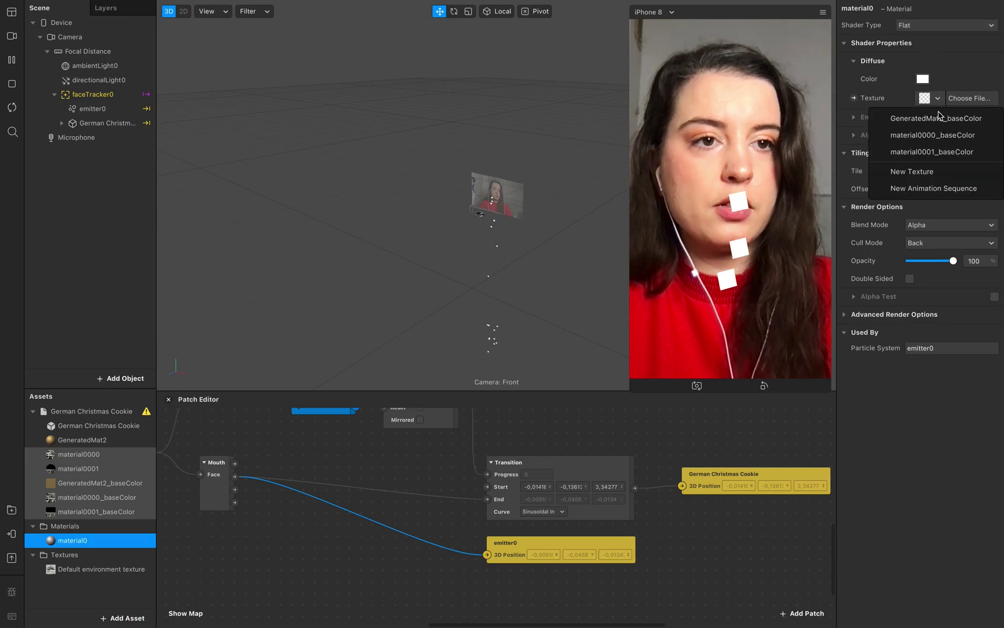
left_click(913, 171)
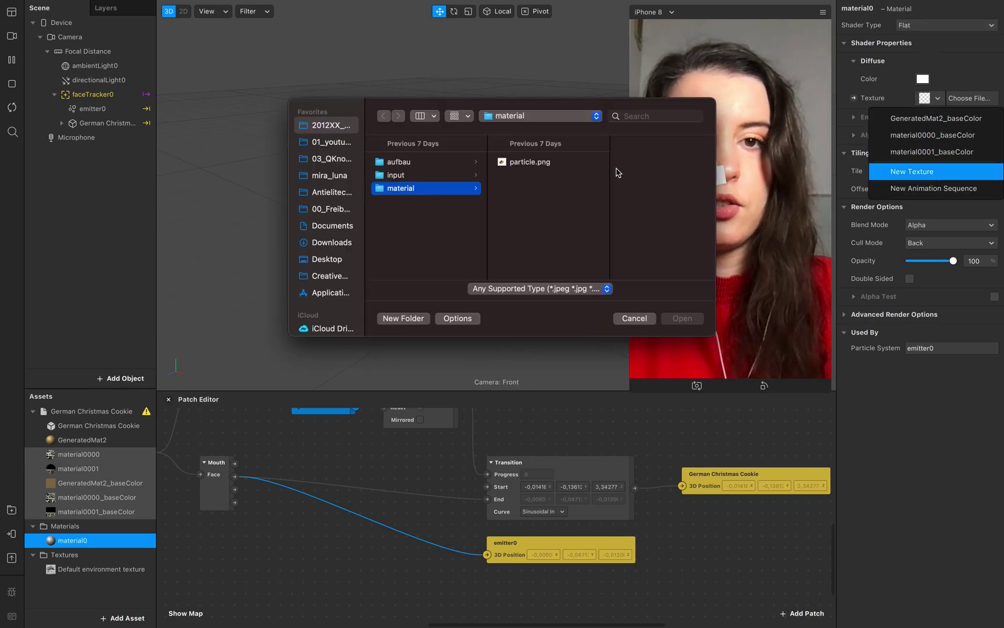
left_click(539, 164)
key("space")
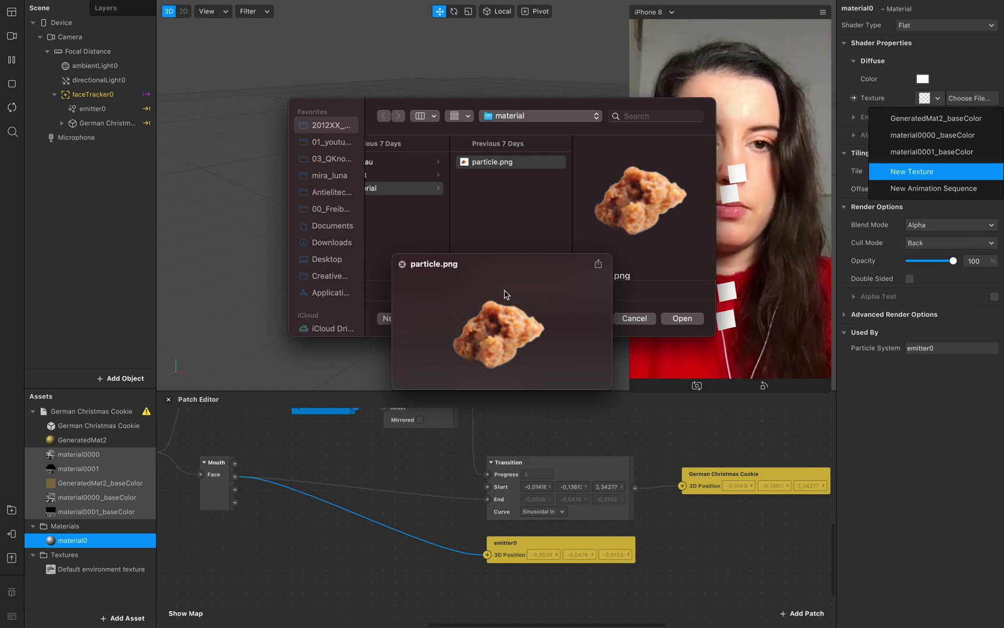
key("space")
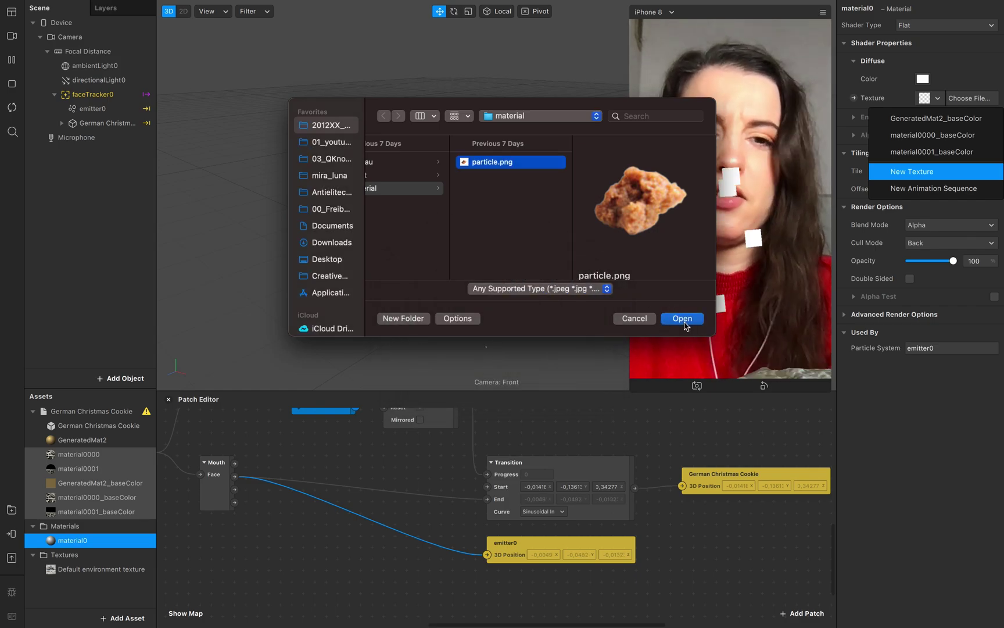
left_click(683, 319)
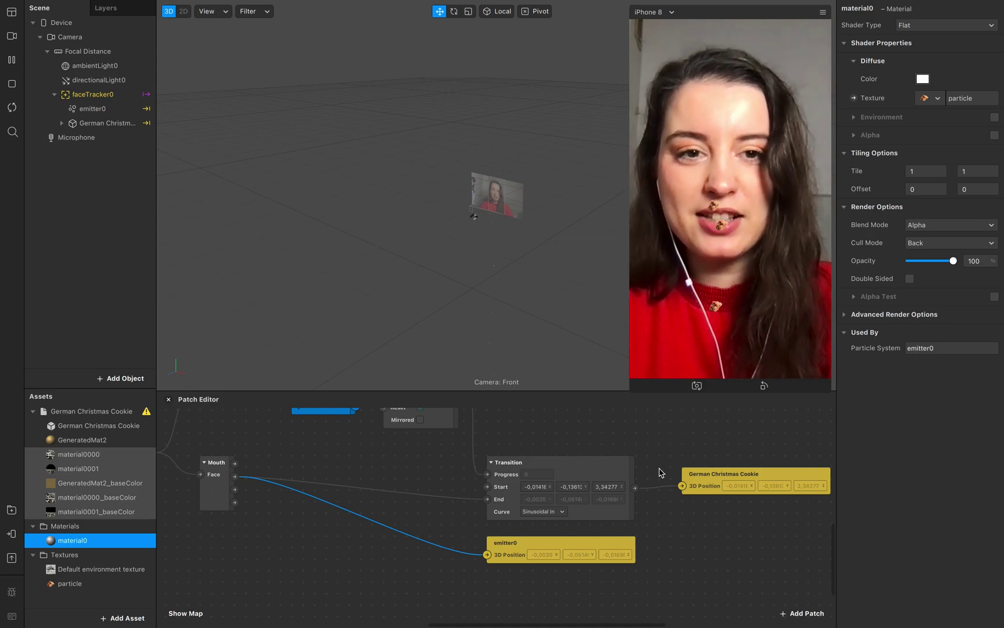
Step: Add a second Transition patch from the Loop Animation's Progress output, place it beside the Loop Animation and set its value type to Number
scroll(660, 472, "right", 5)
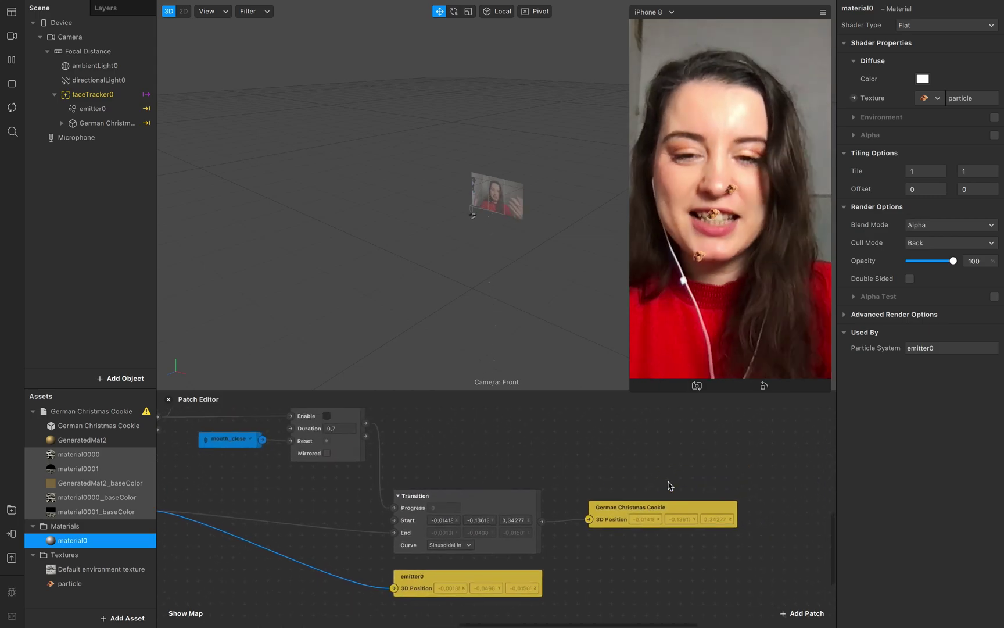
scroll(668, 485, "up", 3)
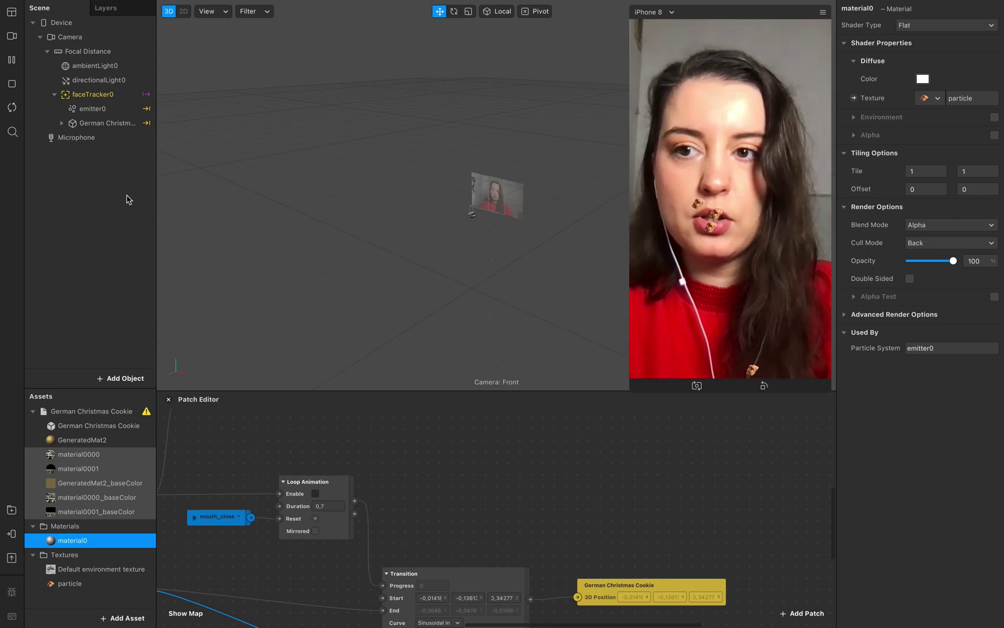
left_click(116, 109)
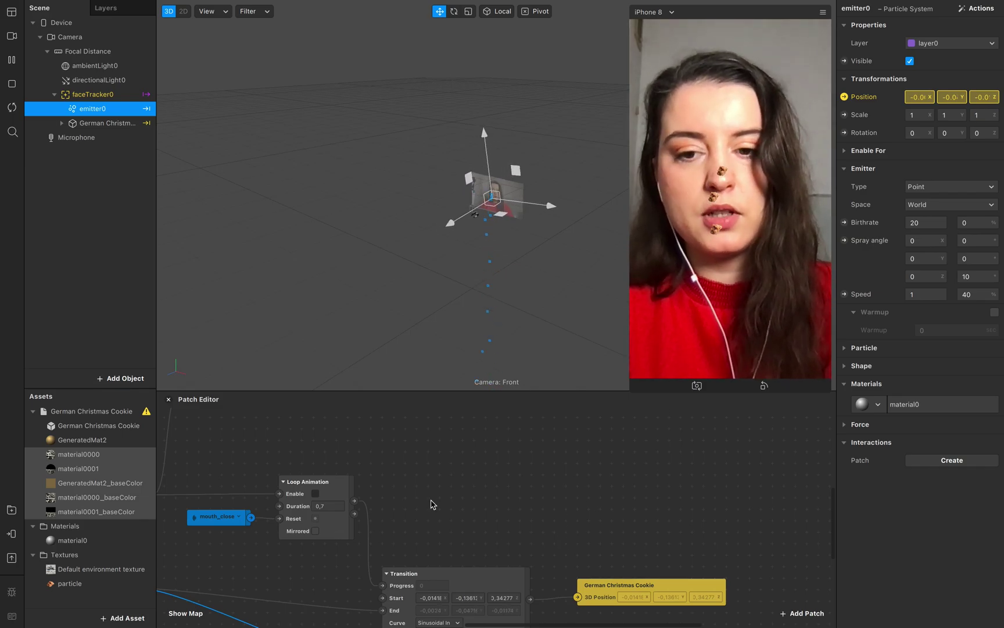
left_click_drag(355, 500, 454, 487)
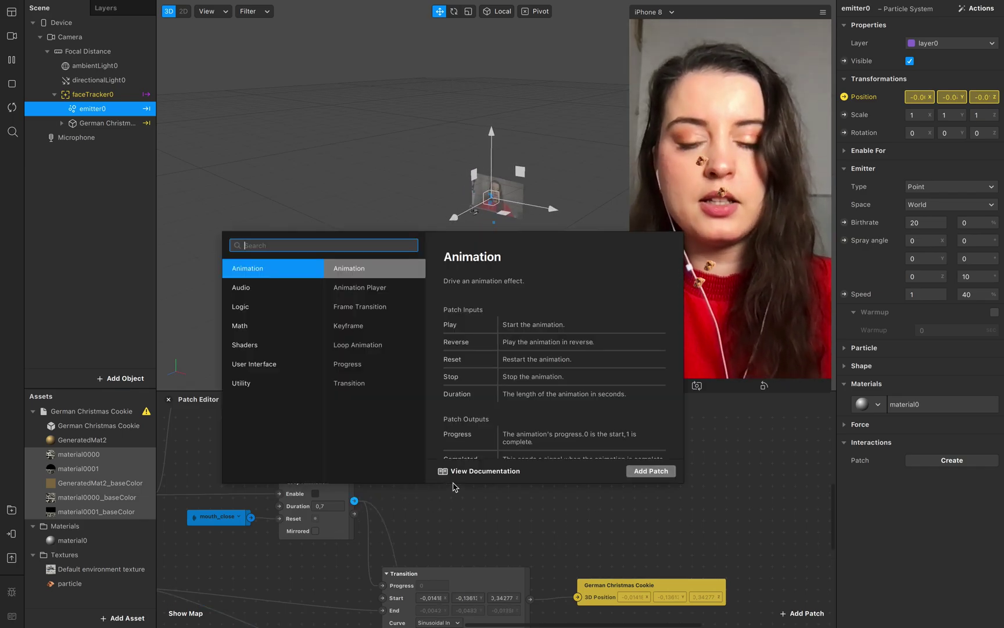
type("tra")
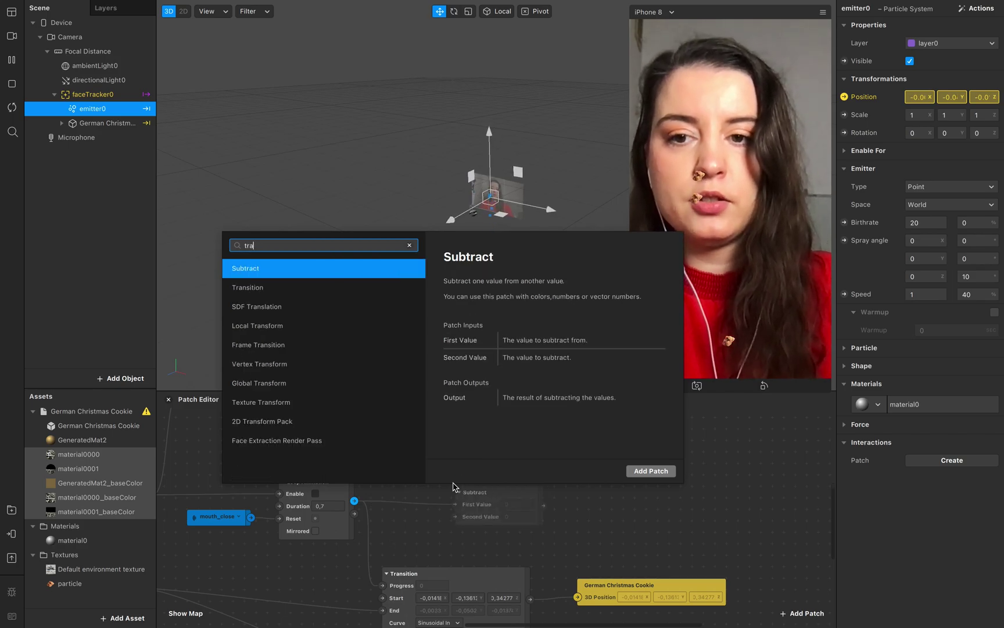
key("Down")
key("Return")
left_click_drag(739, 491, 528, 469)
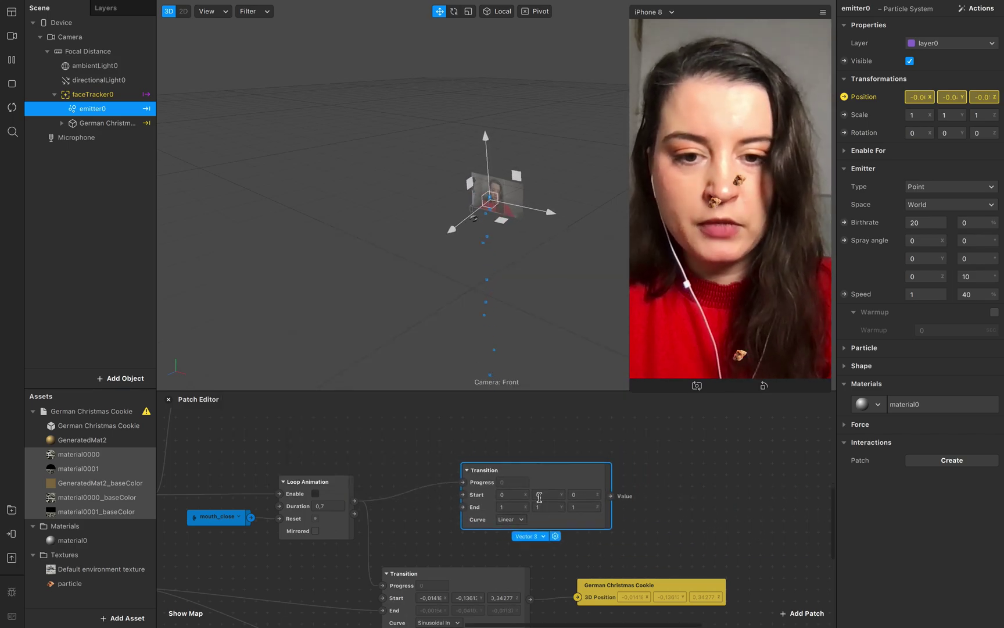
left_click(543, 537)
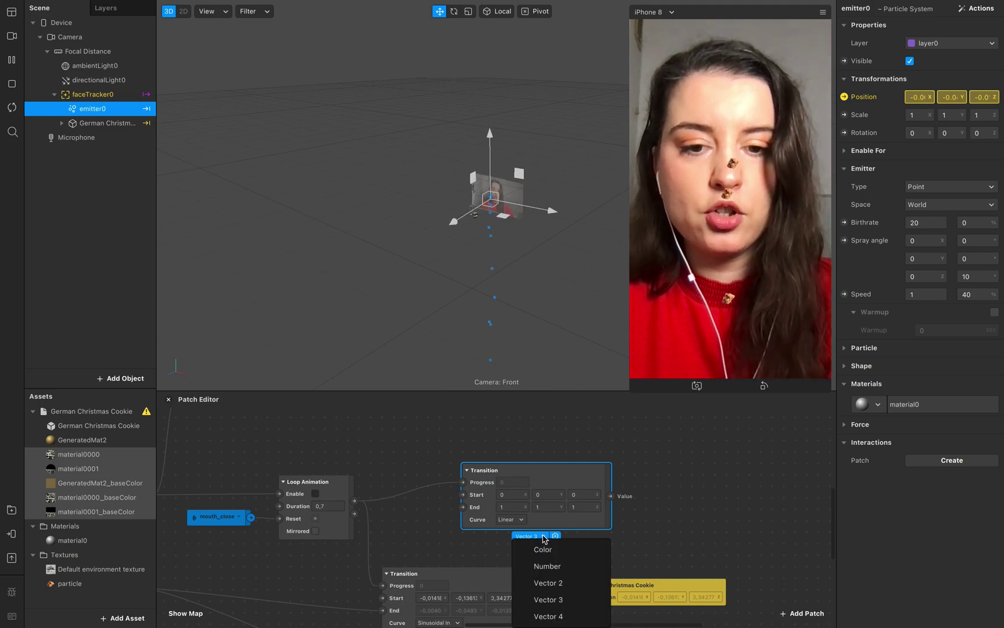
left_click(561, 566)
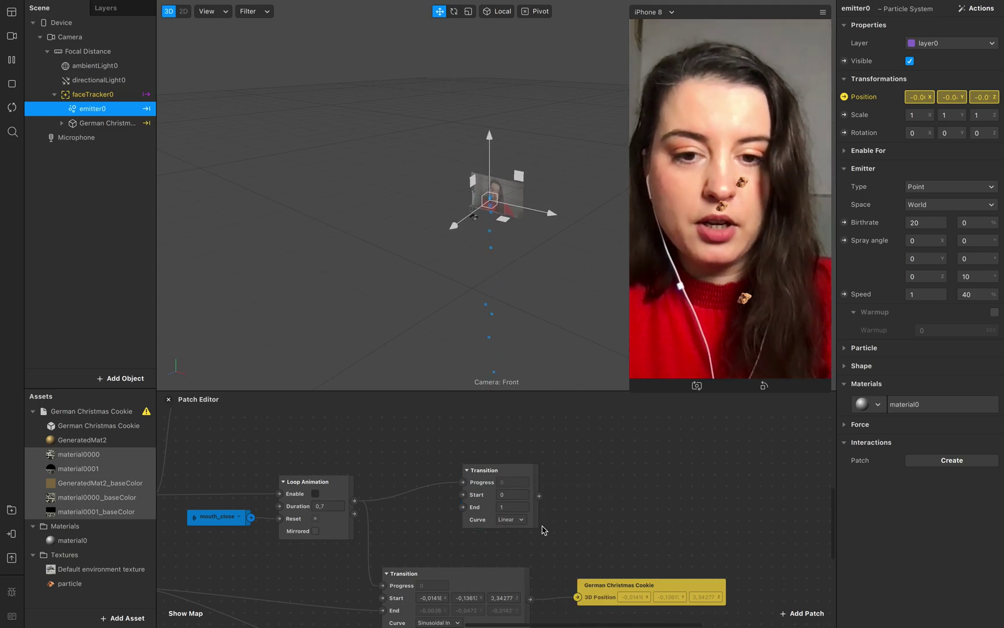
Step: Set the new number Transition's Start value to 3 and its End value to 0
left_click(518, 495)
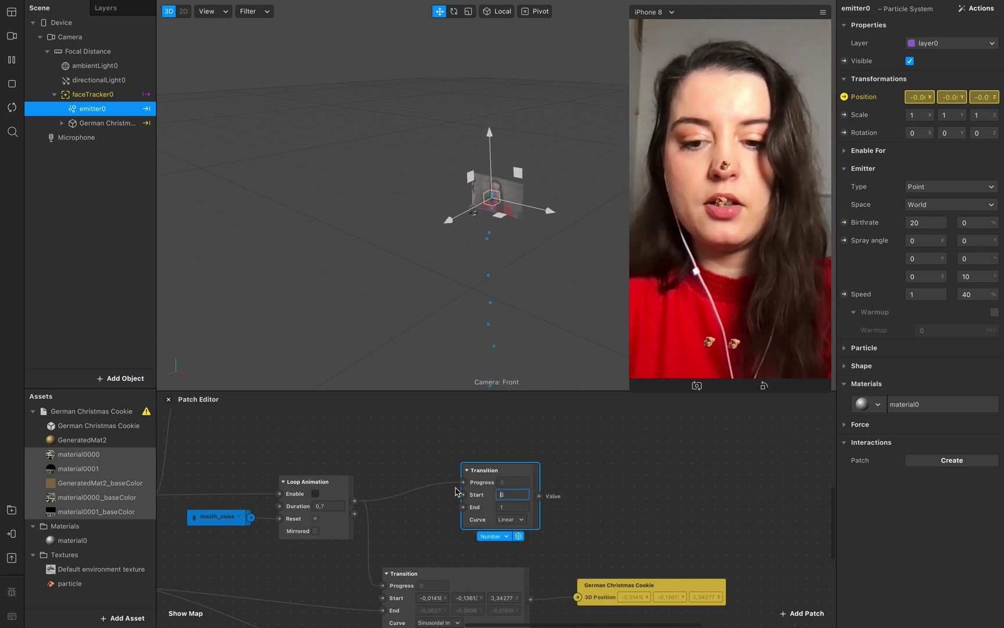
type("3")
key("Tab")
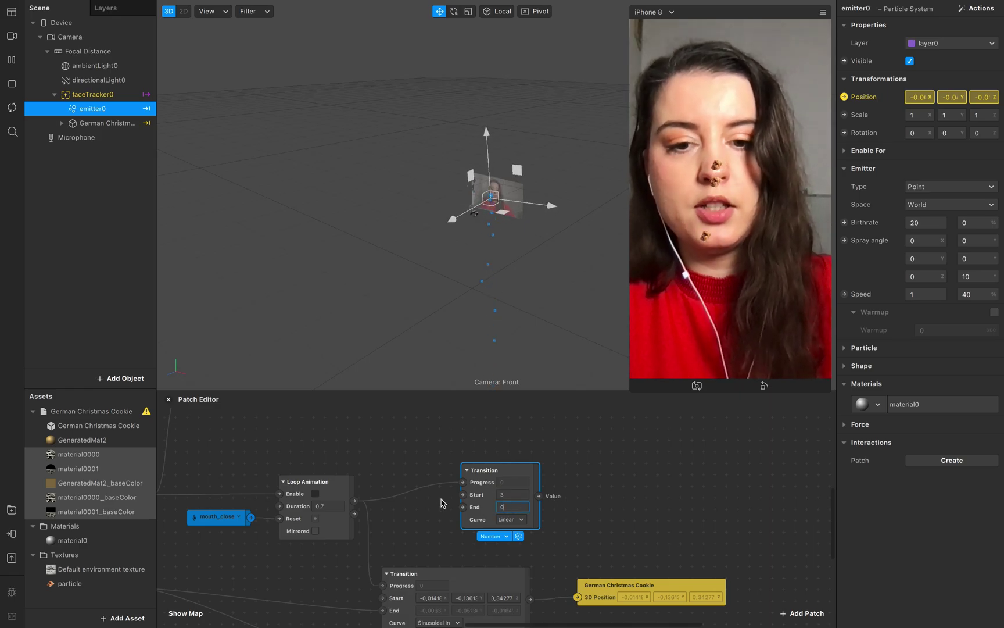
left_click(585, 530)
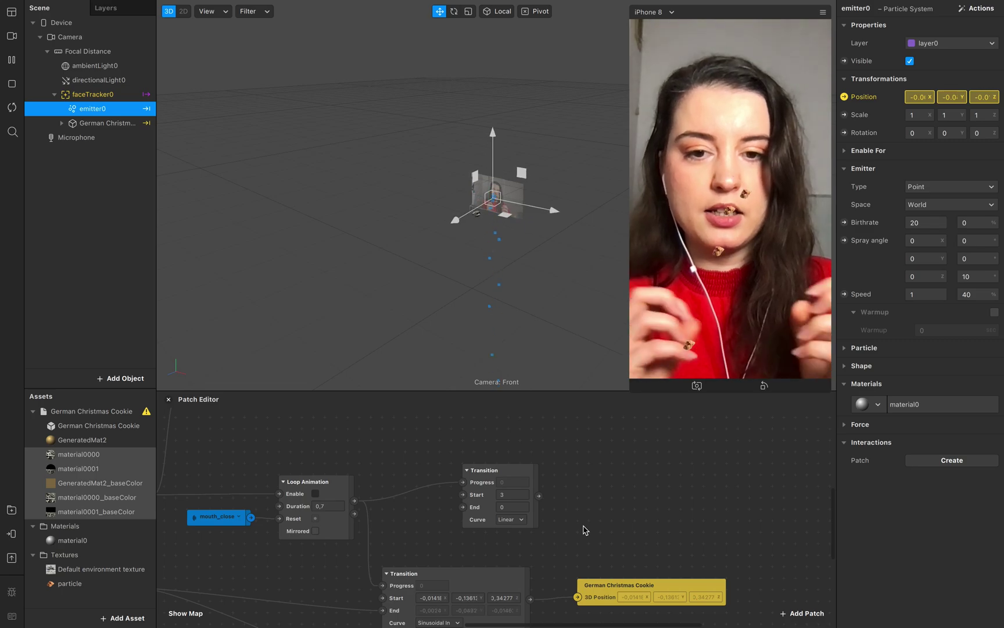
Step: Add a Birthrate patch for emitter0 beside the number Transition and connect the Transition's value to its Birthrate input
left_click(845, 222)
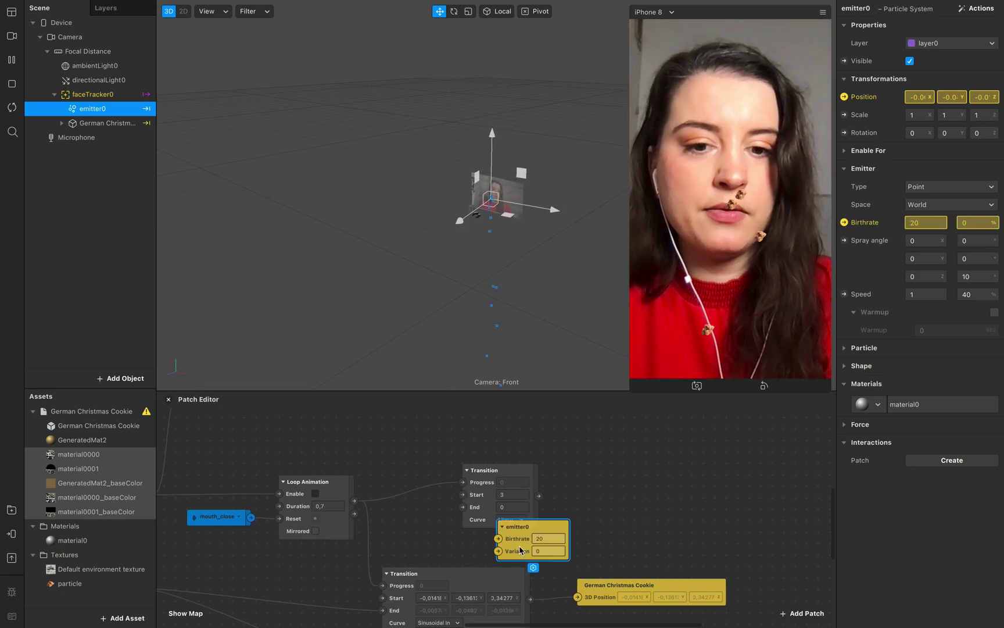
left_click_drag(518, 526, 624, 482)
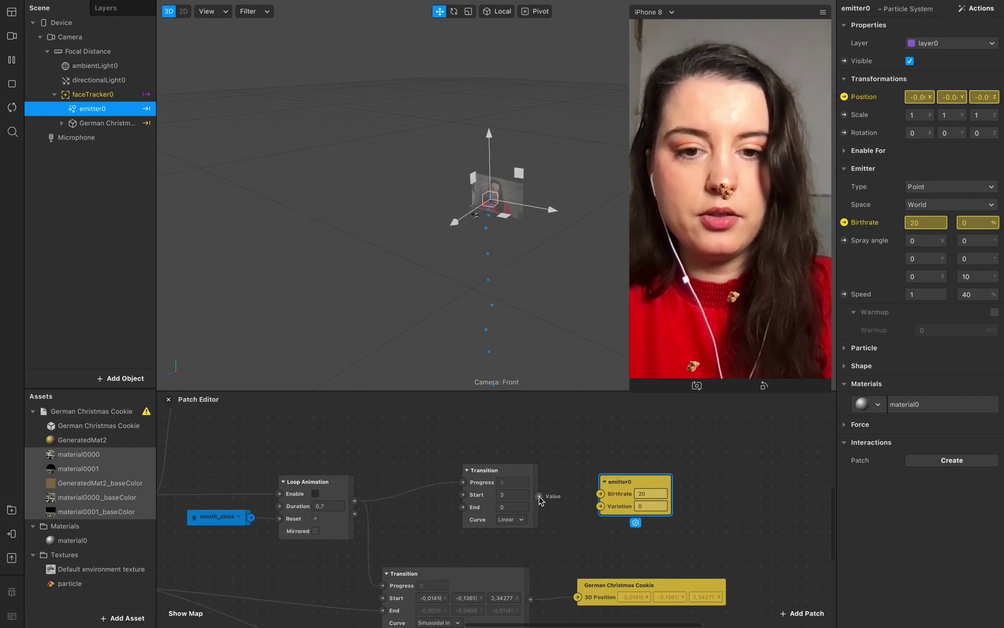
left_click_drag(539, 495, 600, 494)
Step: Set the Variation of emitter0's Birthrate patch to 20
left_click(650, 506)
double_click(717, 499)
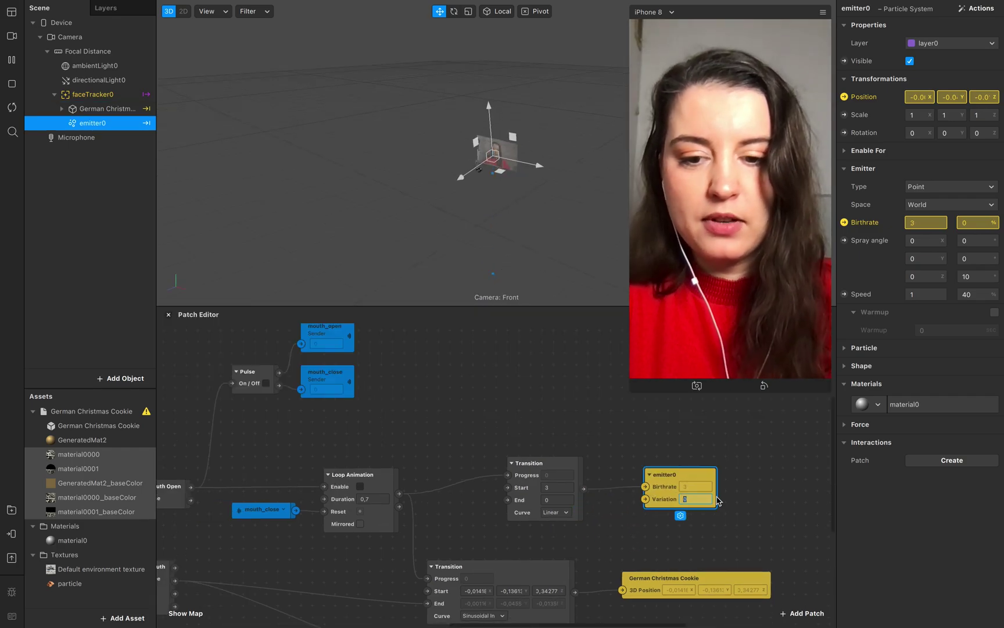
type("20")
left_click(749, 553)
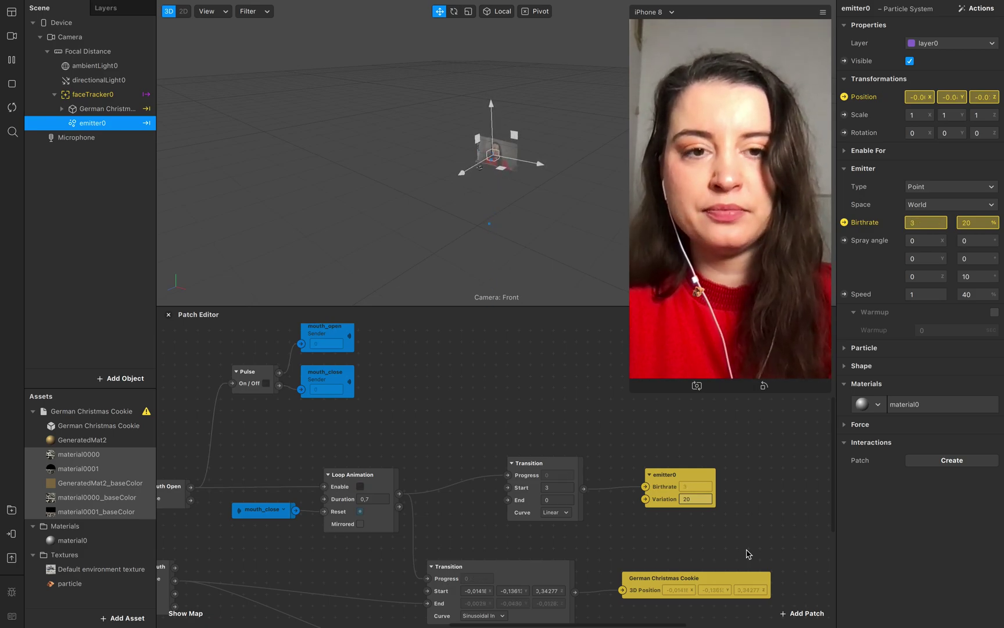
Step: Add a Switch patch in the empty area above the number Transition and emitter0's Birthrate patch
scroll(691, 559, "up", 5)
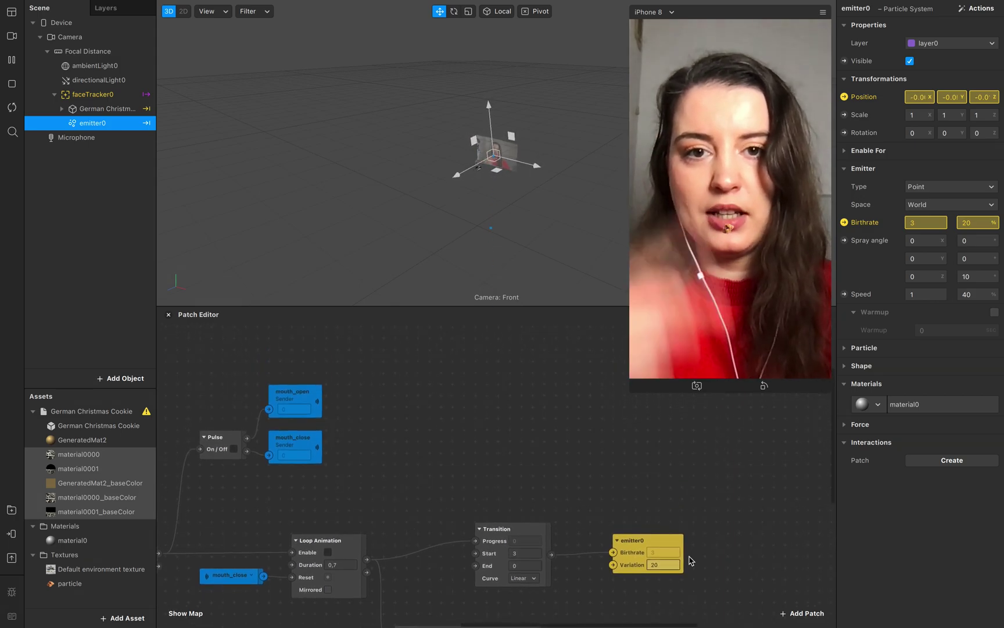
scroll(686, 548, "up", 2)
scroll(685, 547, "down", 10)
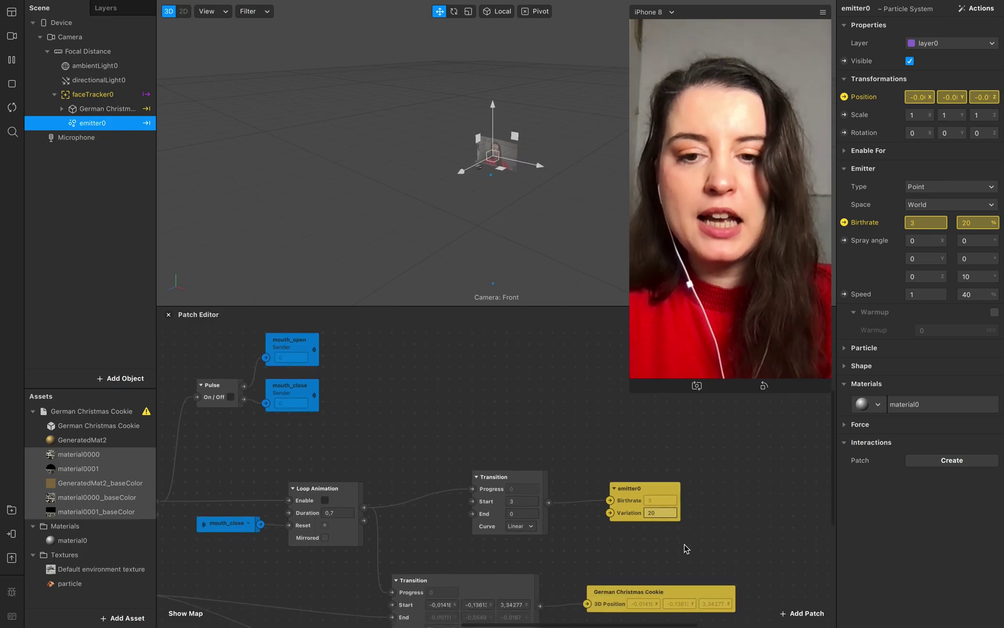
scroll(686, 548, "up", 8)
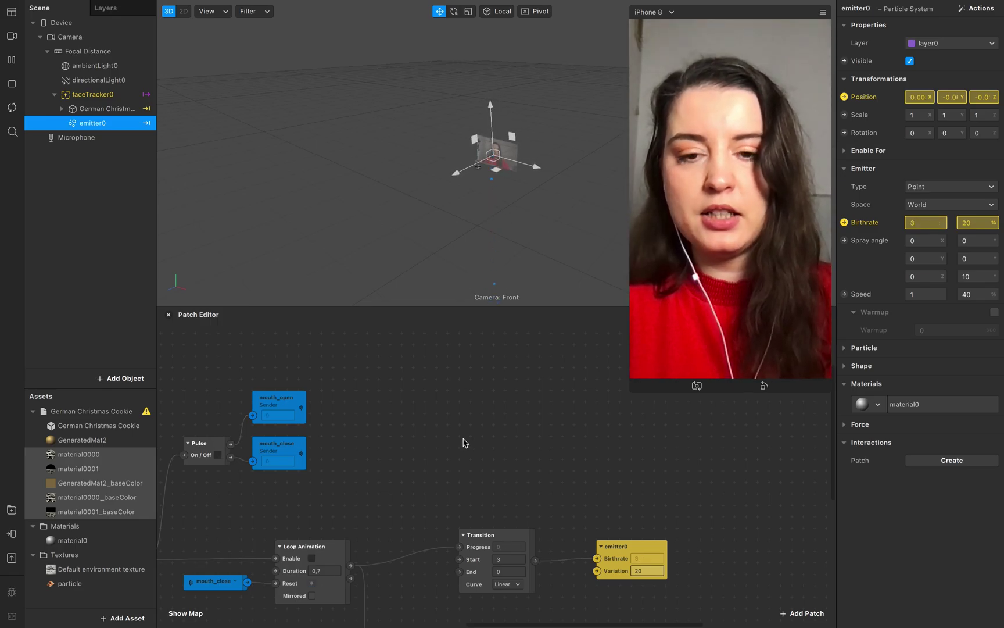
scroll(464, 439, "right", 5)
scroll(464, 440, "up", 3)
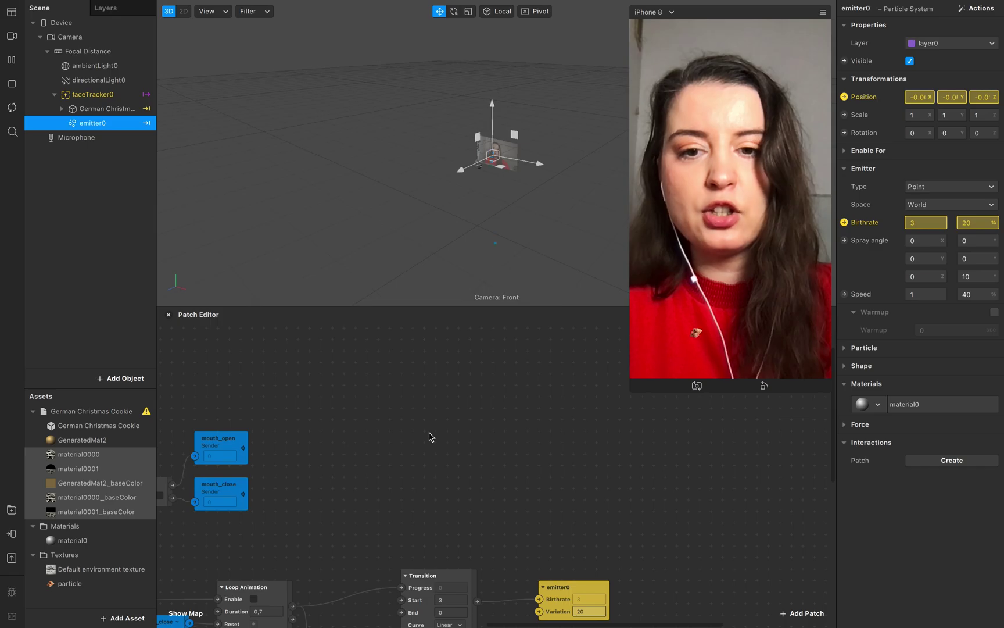
right_click(454, 452)
type("switch")
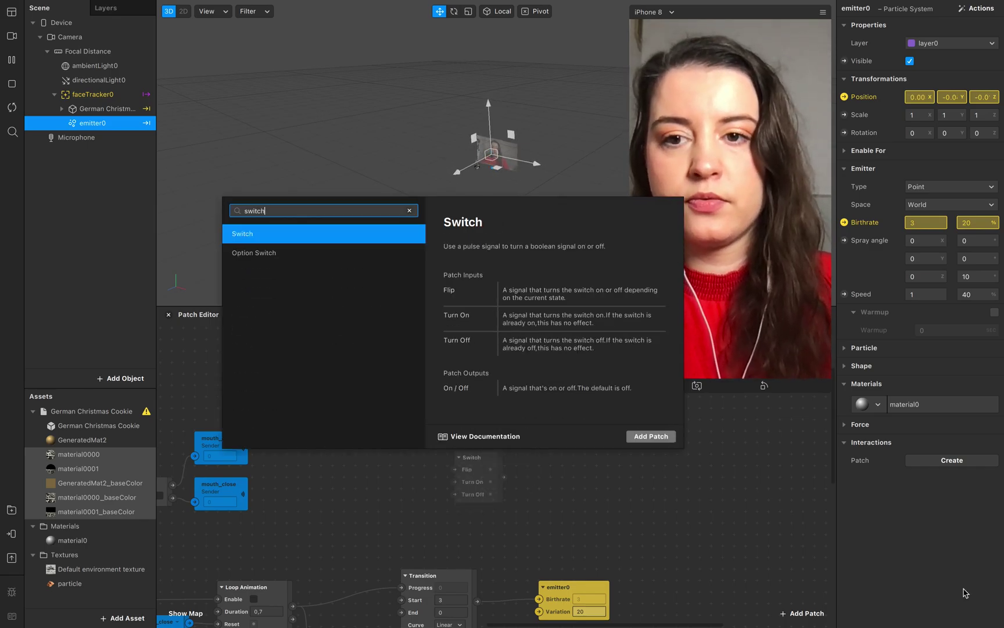
key("Return")
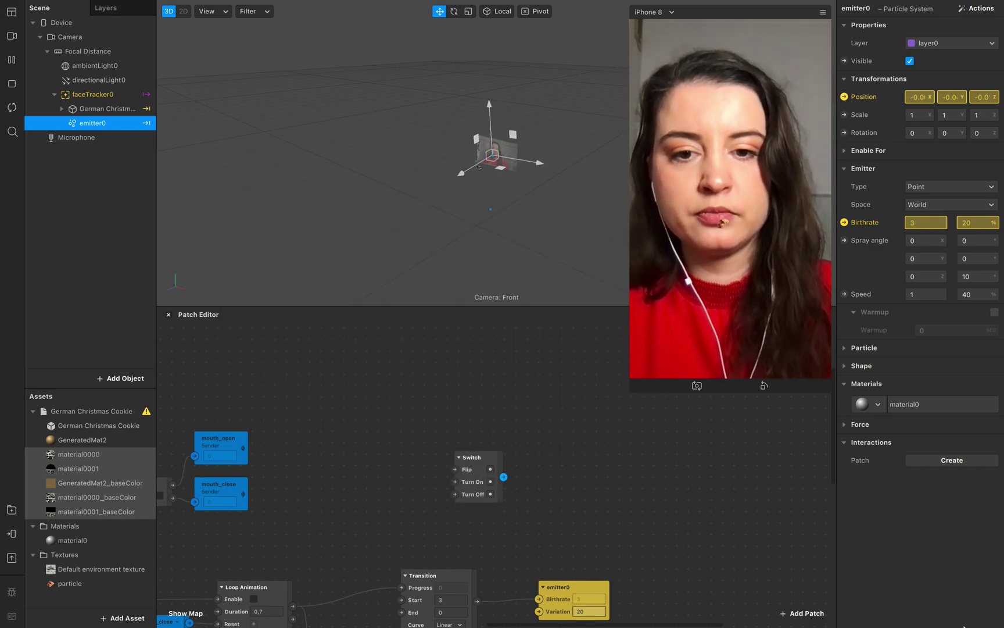
left_click_drag(486, 463, 525, 432)
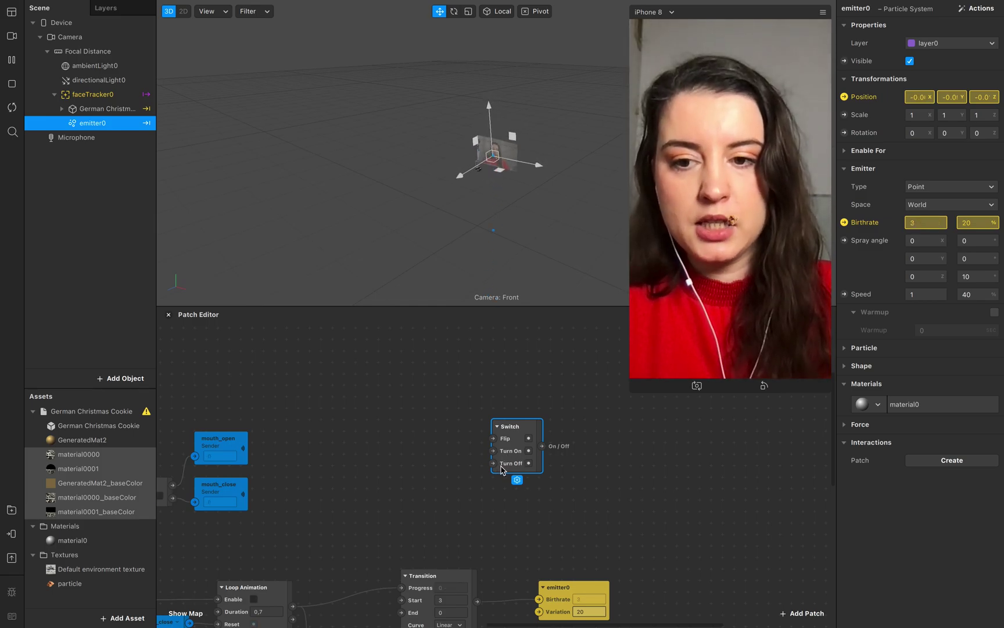
Step: Create receivers for mouth_open and mouth_close, and connect them to the Switch's Turn On and Turn Off inputs respectively
left_click(245, 459)
left_click(241, 475)
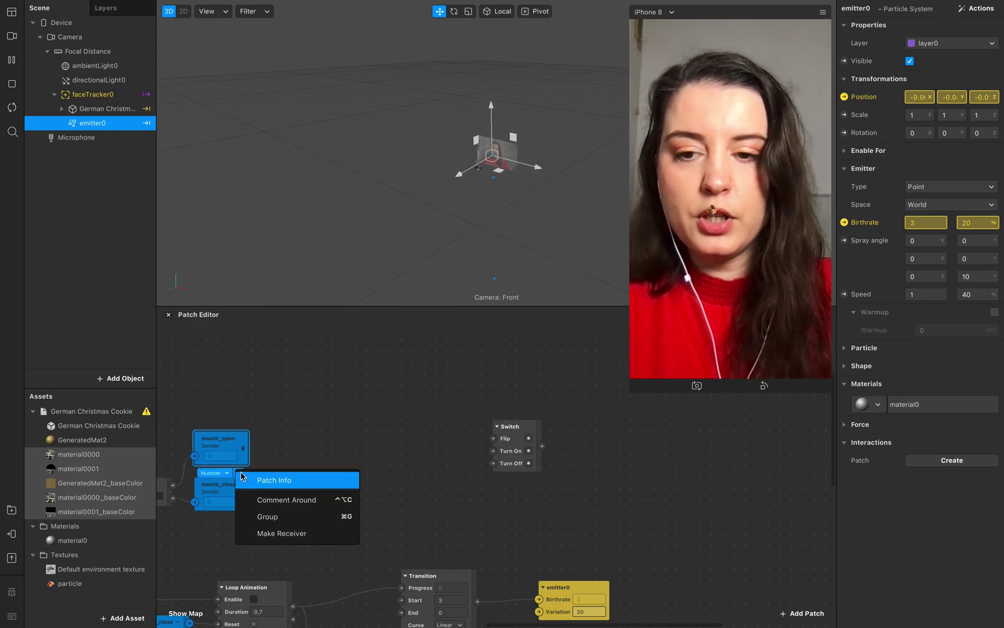
left_click(308, 534)
left_click(232, 505)
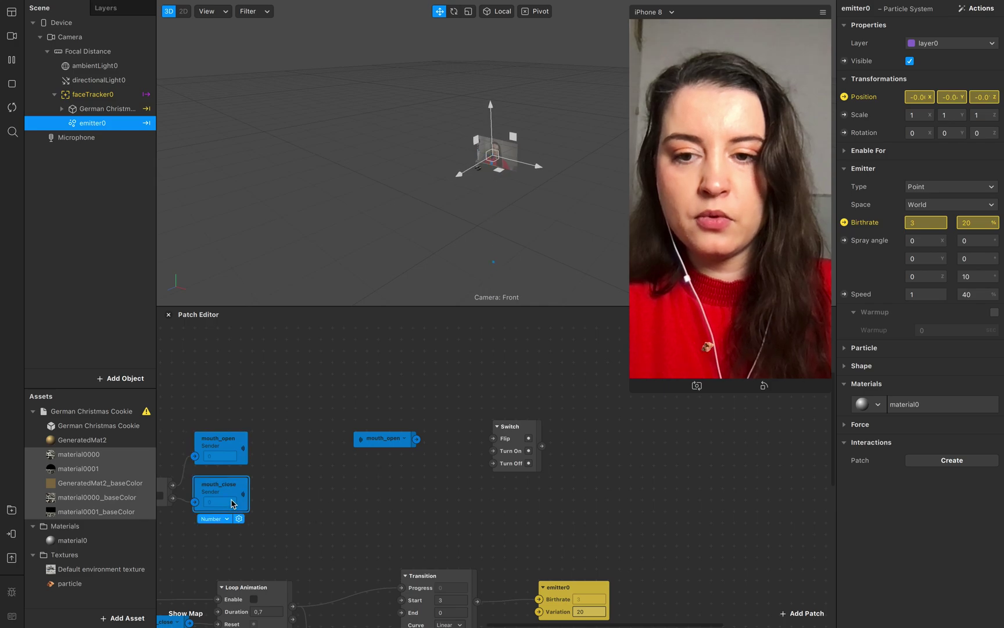
left_click(240, 519)
left_click(286, 583)
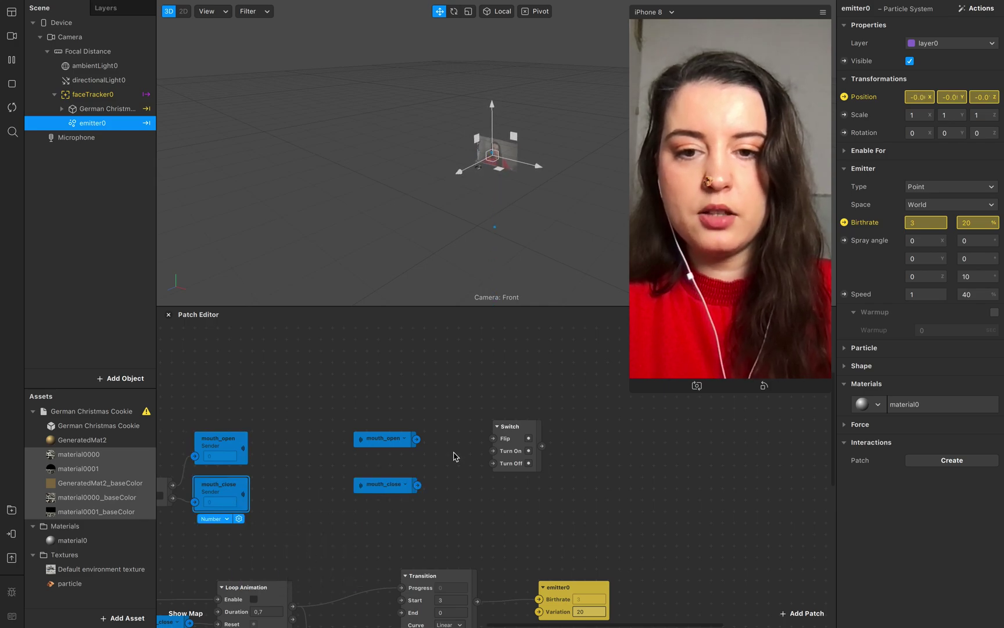
left_click_drag(417, 439, 493, 451)
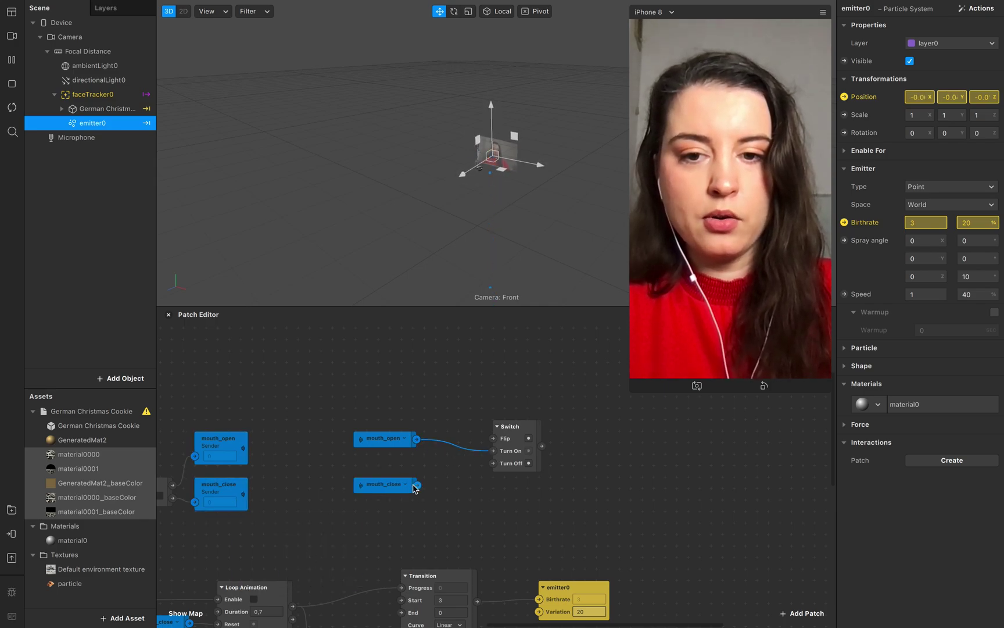
left_click_drag(417, 485, 493, 463)
Step: Add Visible patches for the German Christmas Cookie and emitter0 and connect the Switch's output to both
scroll(392, 453, "right", 5)
scroll(386, 457, "up", 1)
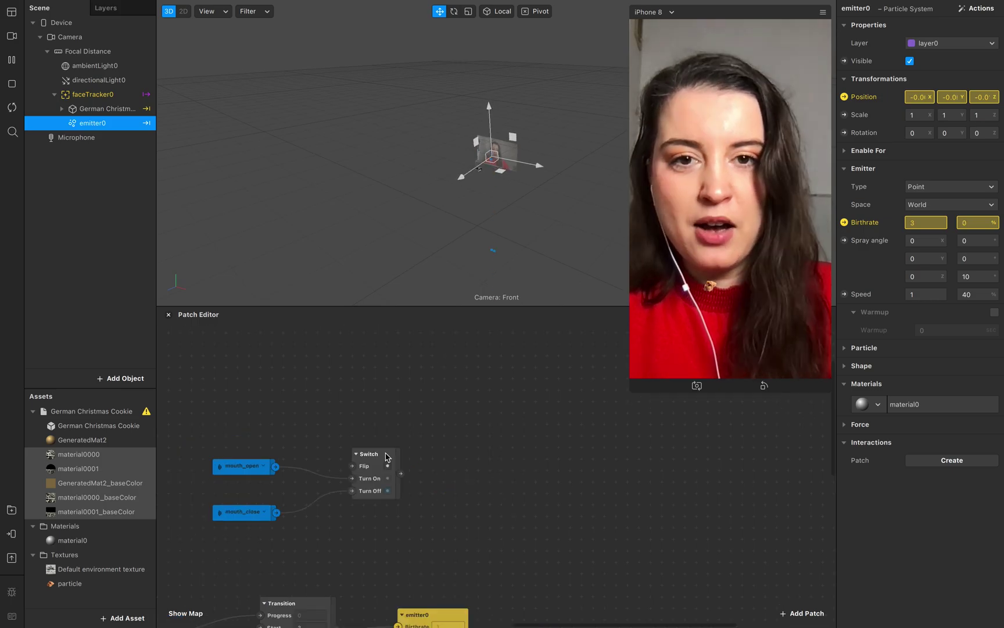
left_click(106, 109)
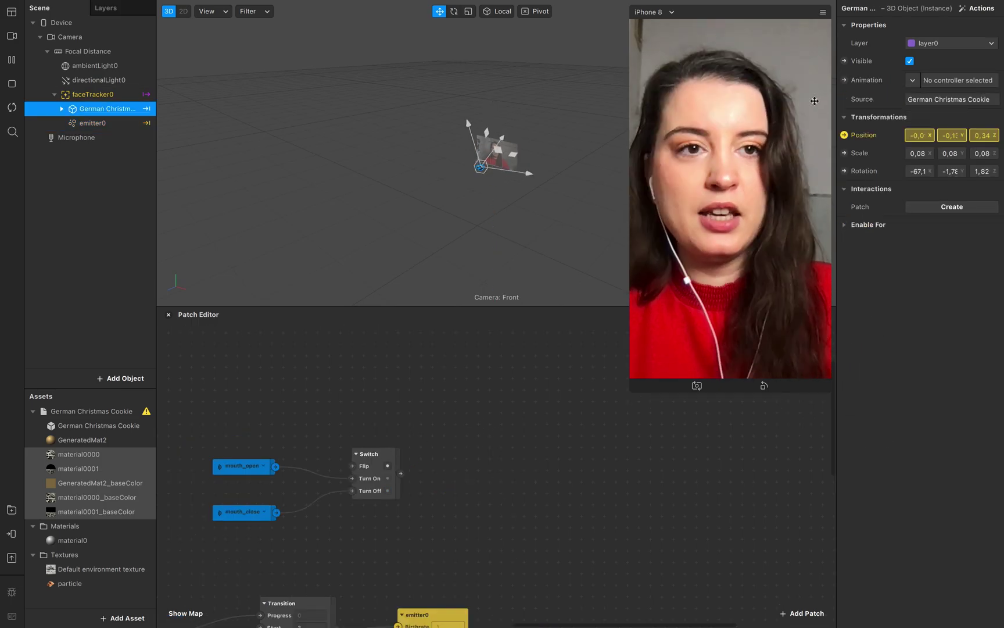
left_click(843, 61)
left_click_drag(540, 489, 577, 425)
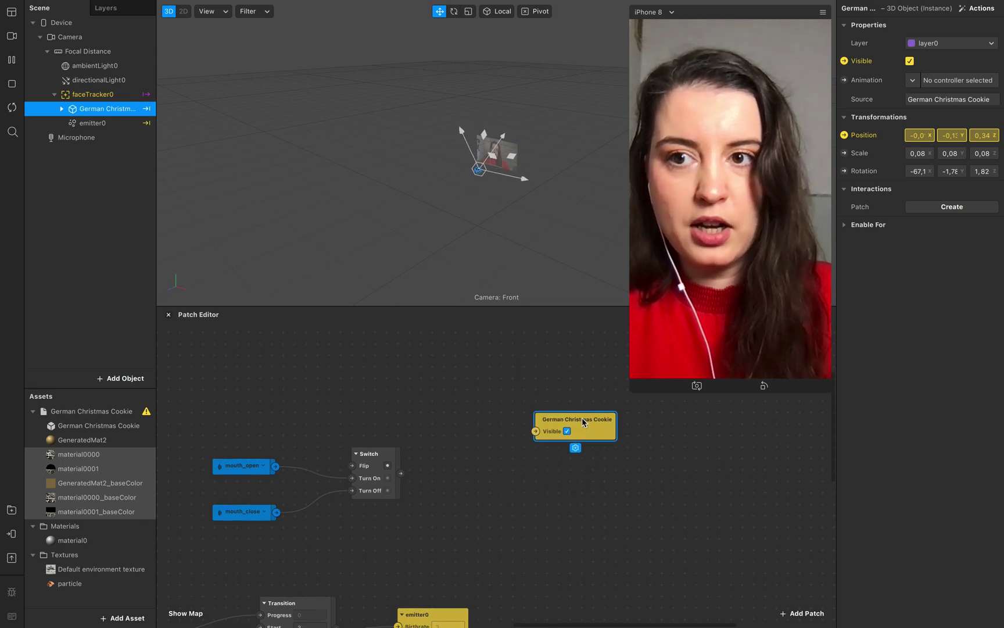
left_click(140, 124)
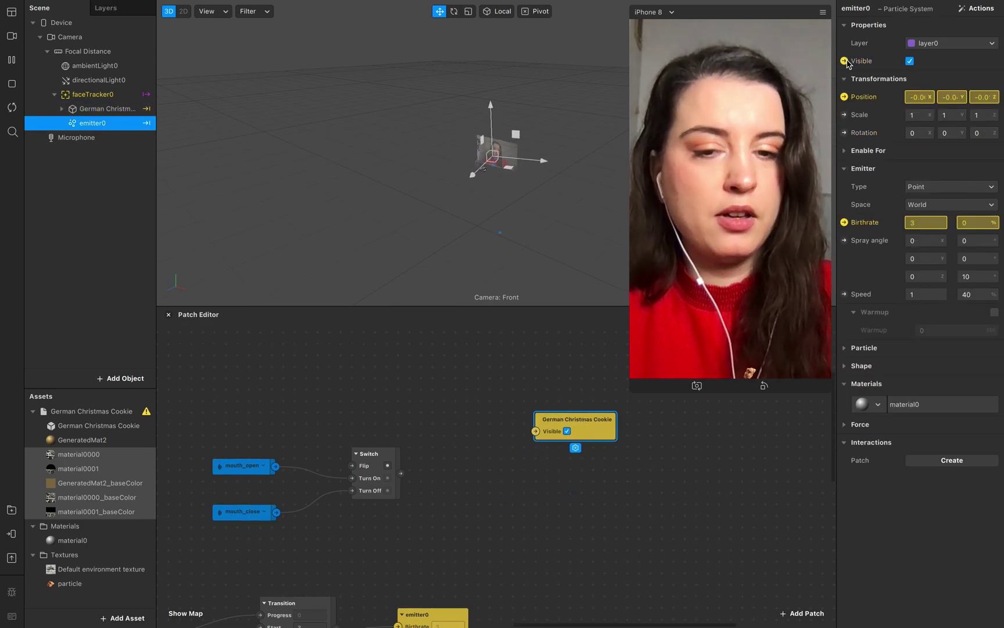
left_click(844, 61)
left_click_drag(507, 486, 557, 478)
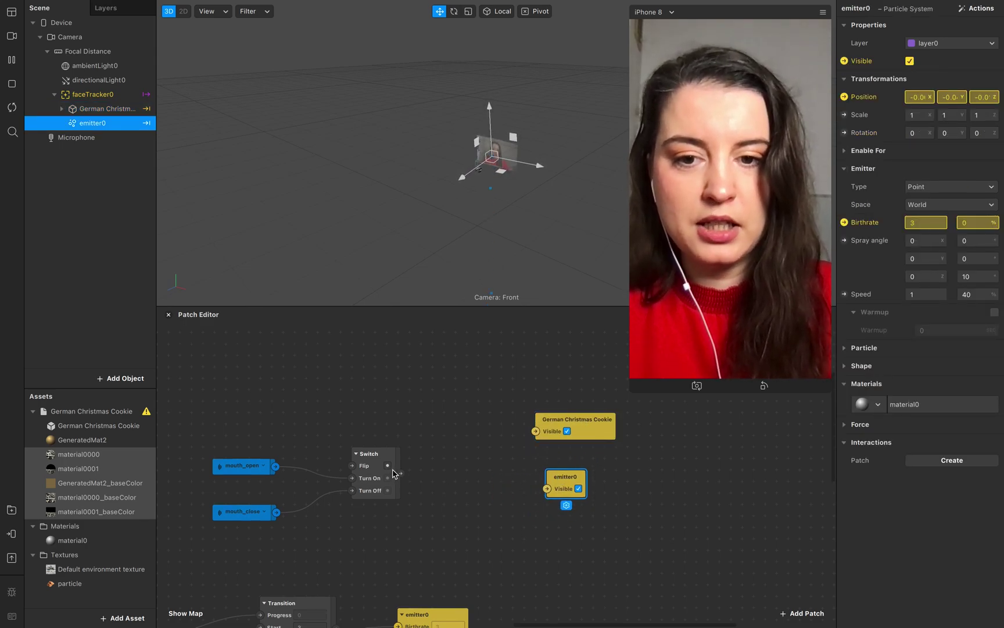
left_click_drag(400, 472, 535, 431)
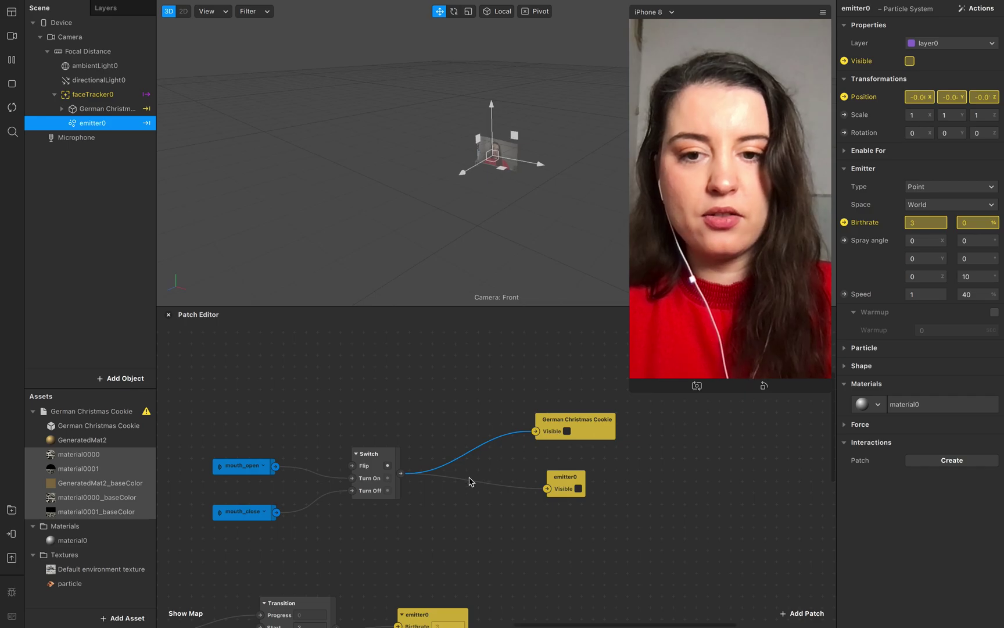
Step: Add a Delay patch from the Switch's output and place it below emitter0's Visible patch
left_click_drag(401, 473, 475, 510)
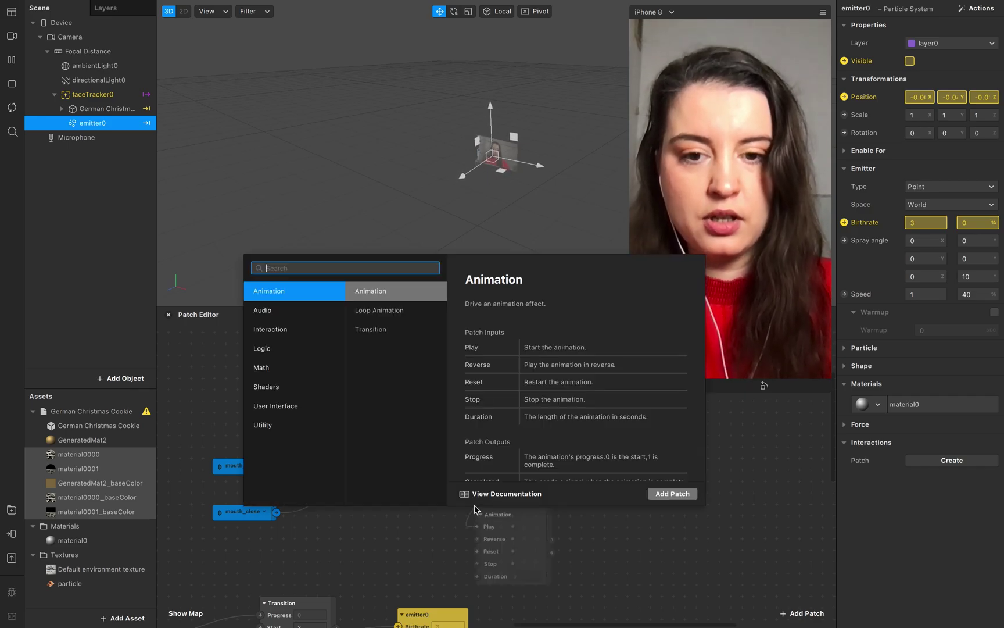
type("del")
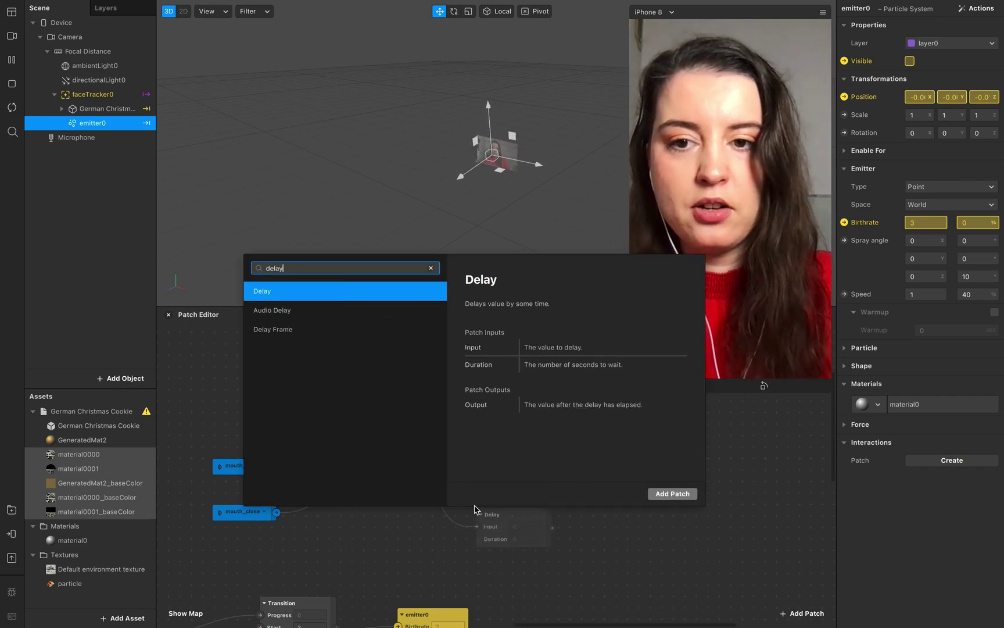
type("ay")
key("Return")
left_click_drag(482, 511, 459, 511)
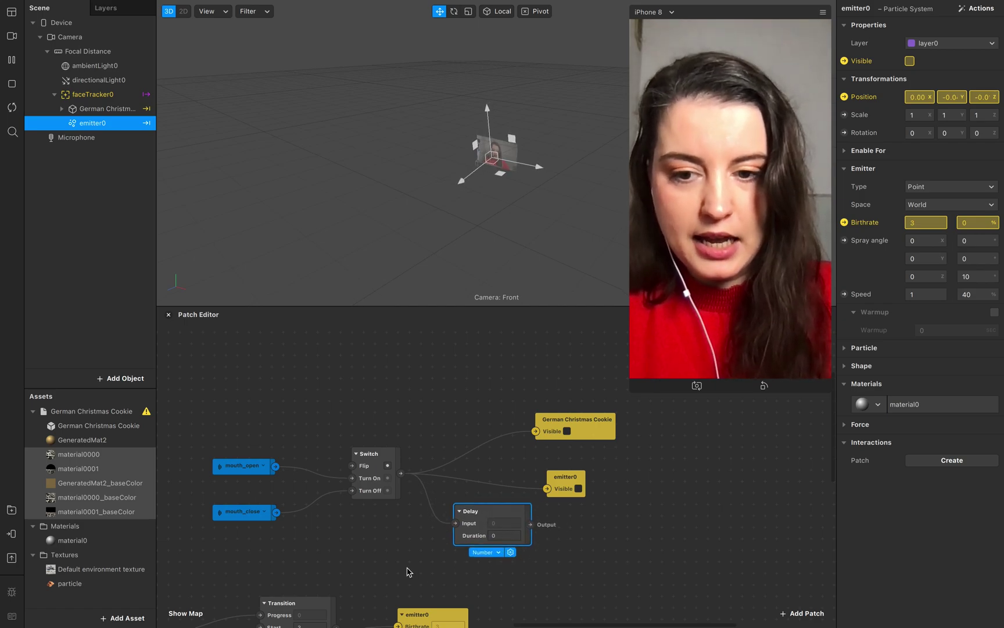
Step: Set the Delay's duration to 0,7 to match the Loop Animation's duration
scroll(407, 571, "down", 3)
scroll(407, 571, "left", 5)
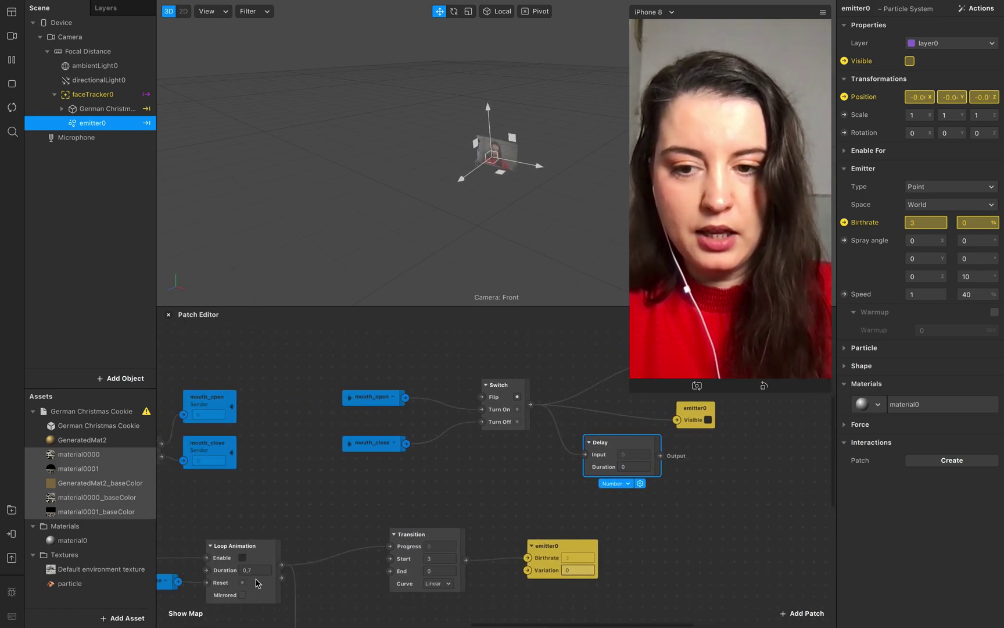
left_click(258, 569)
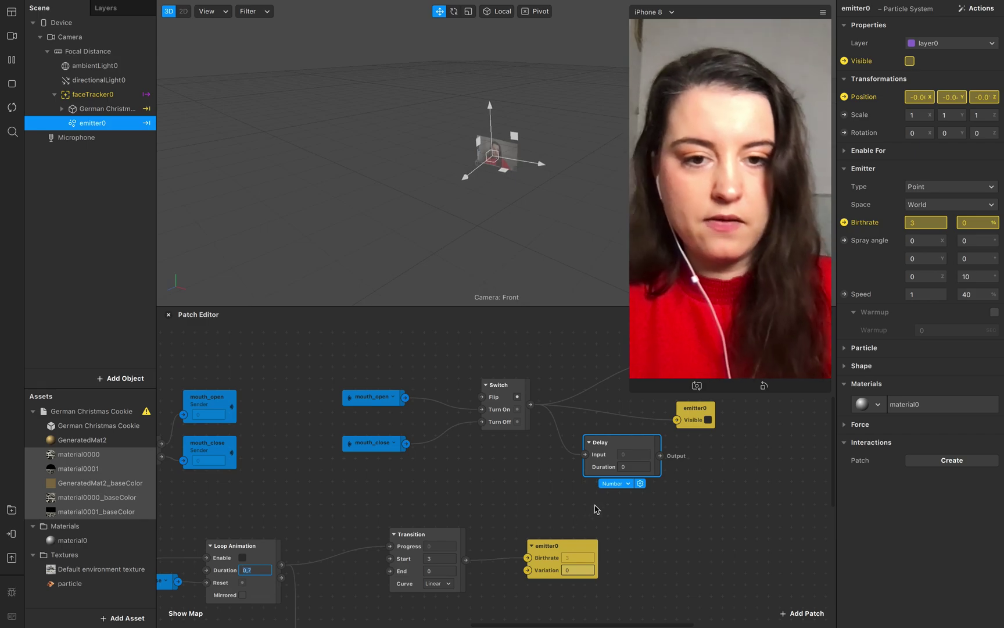
left_click(629, 465)
scroll(587, 463, "right", 4)
scroll(587, 463, "up", 1)
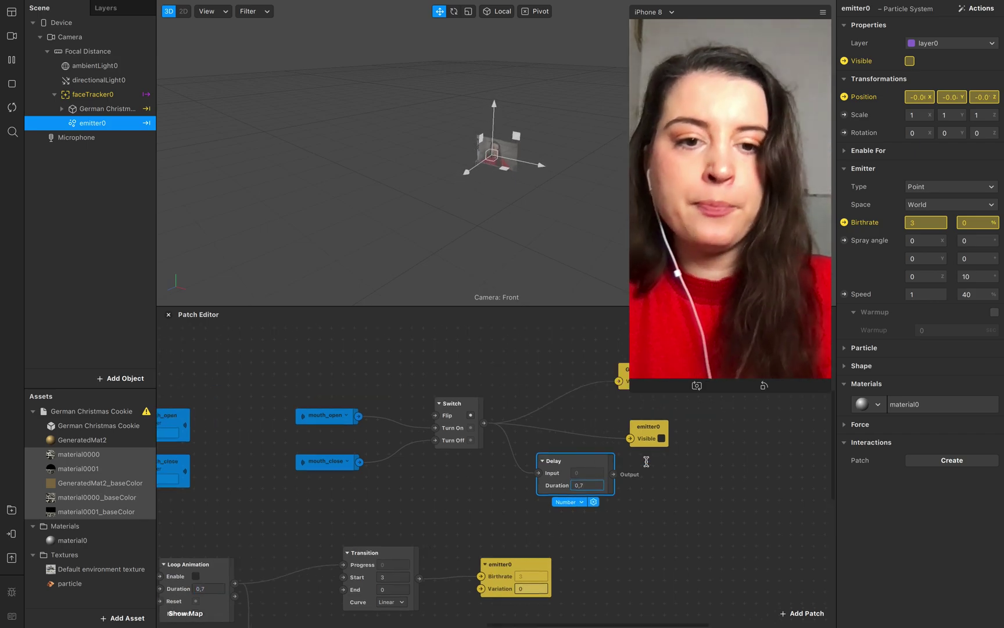
Step: Connect the Delay's output to emitter0's Visible input and arrange the Delay between the Switch and that patch
left_click_drag(540, 484, 609, 436)
left_click_drag(518, 467, 530, 455)
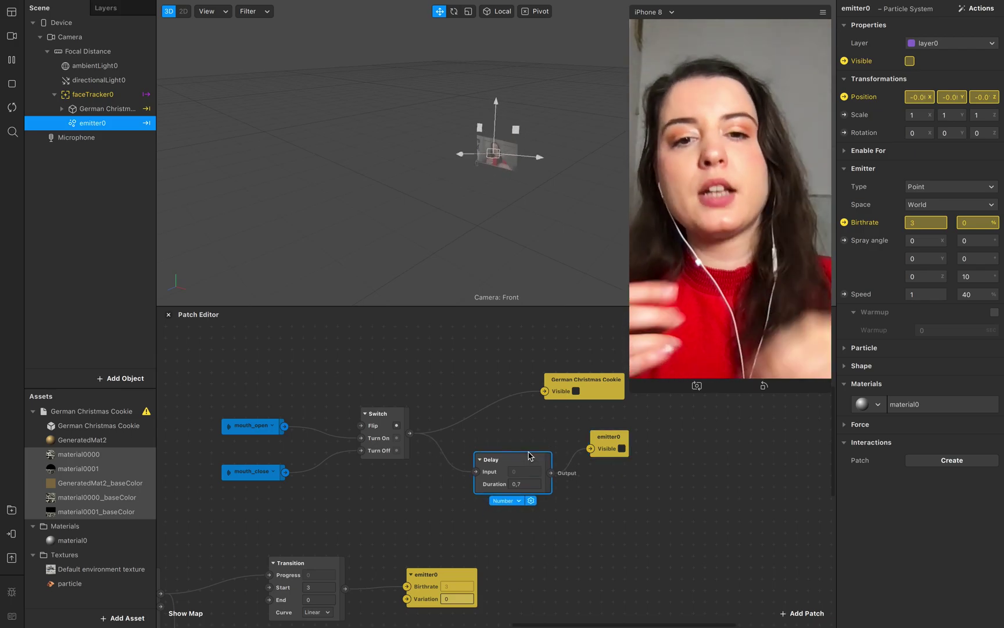
scroll(269, 577, "down", 5)
scroll(269, 577, "left", 1)
scroll(288, 580, "up", 4)
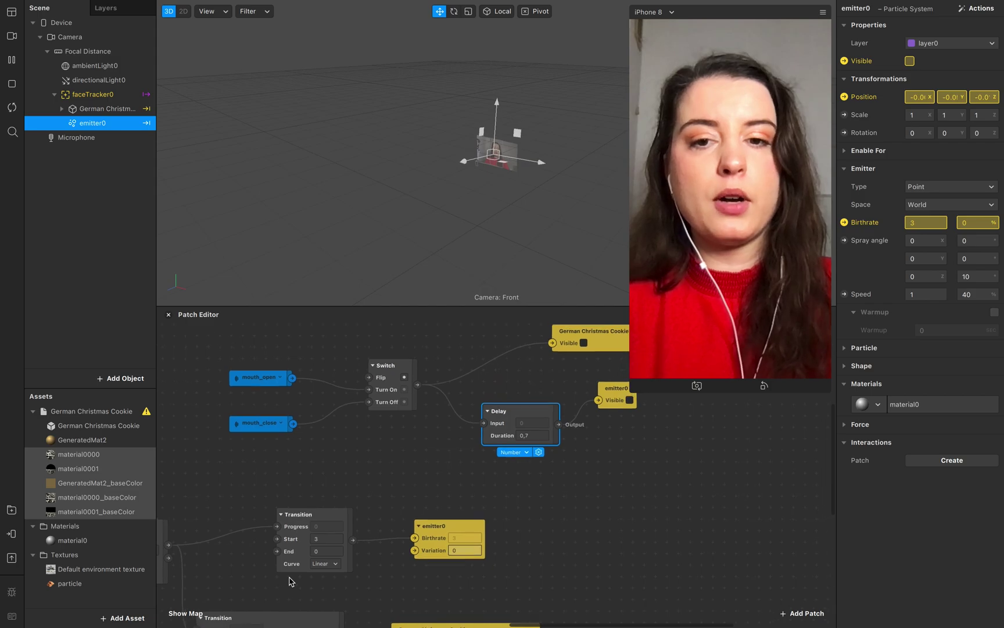
scroll(288, 580, "right", 5)
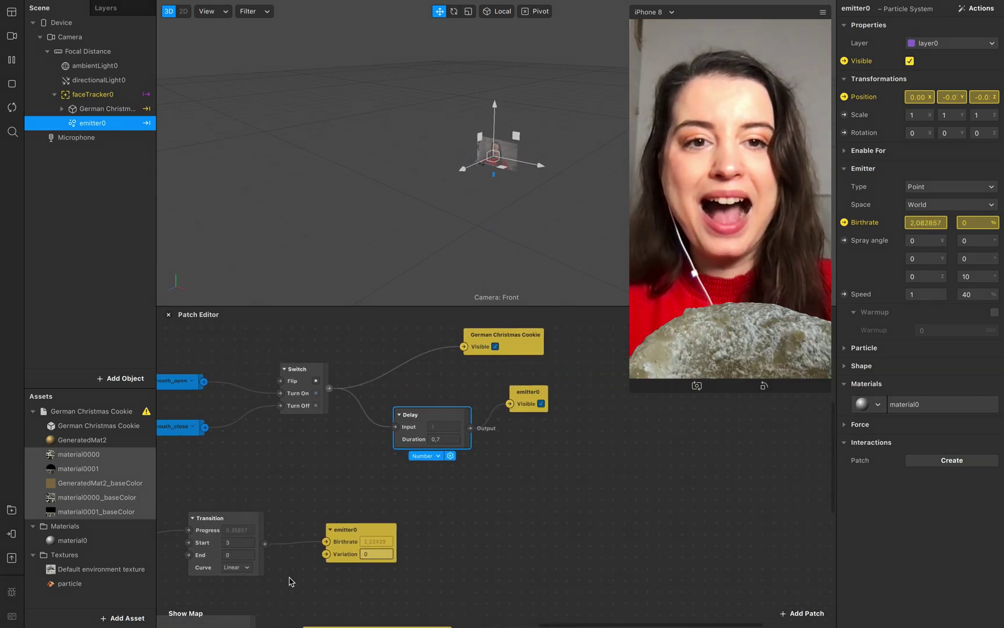
scroll(289, 581, "up", 3)
scroll(289, 580, "left", 4)
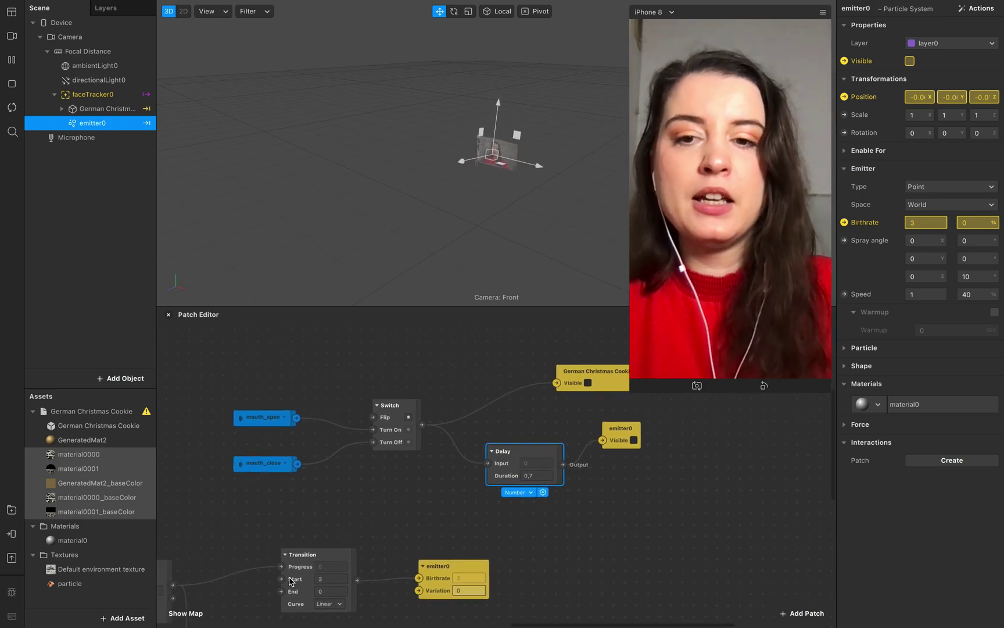
left_click_drag(522, 515, 511, 492)
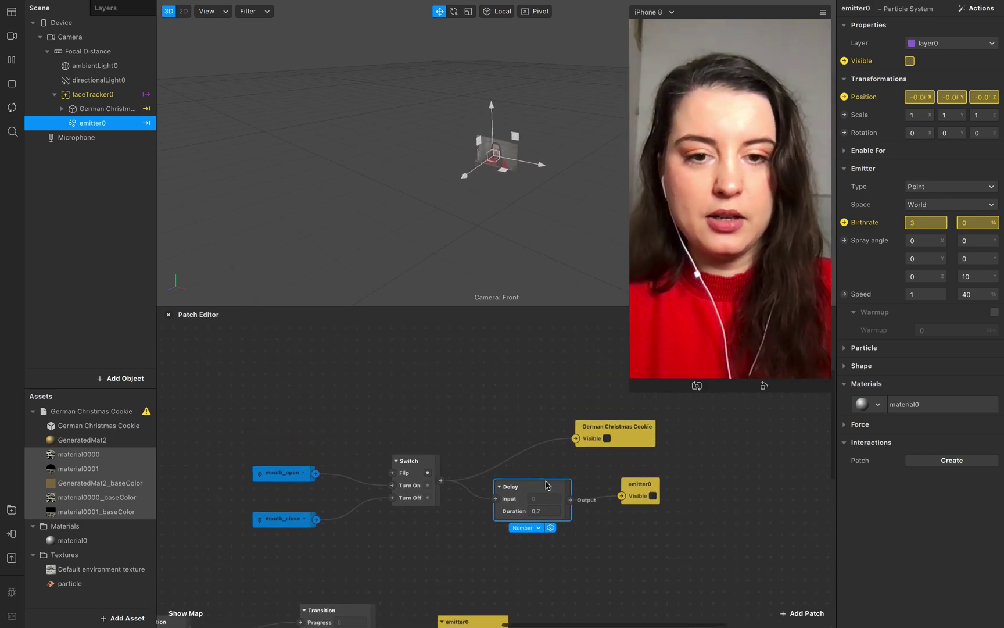
Step: Arrange the cookie's Visible patch, the Switch and the mouth_open and mouth_close receivers closer to the Delay in a compact layout
left_click_drag(633, 433, 669, 446)
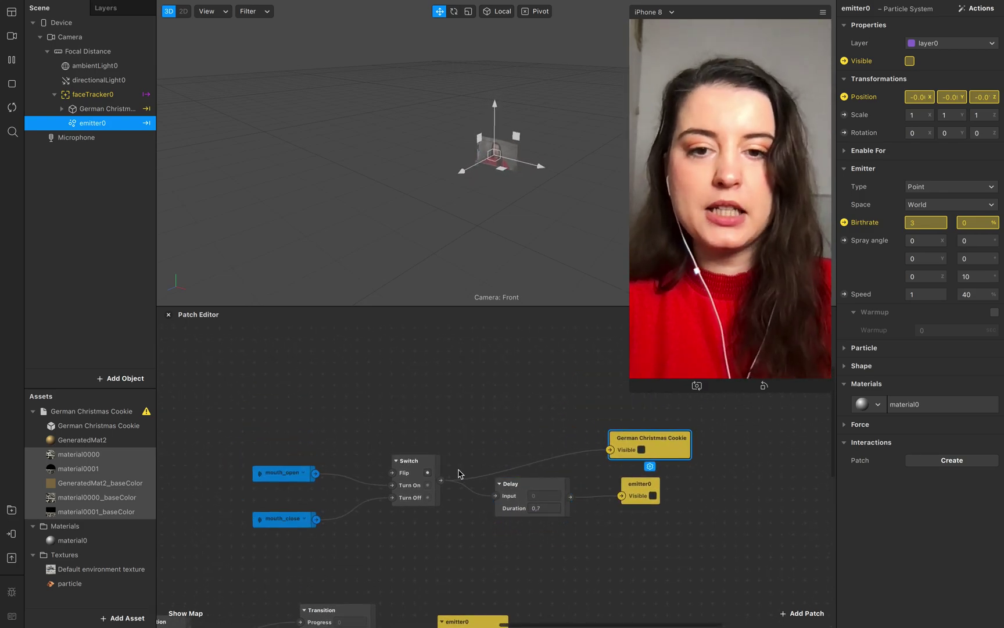
left_click_drag(438, 465, 454, 463)
left_click_drag(284, 472, 320, 461)
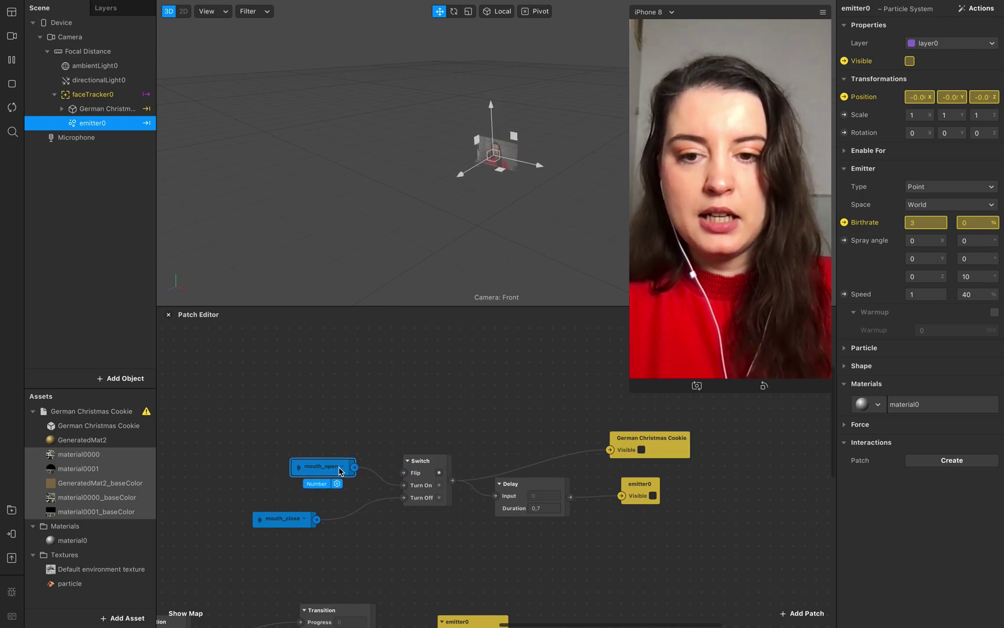
left_click_drag(288, 519, 324, 496)
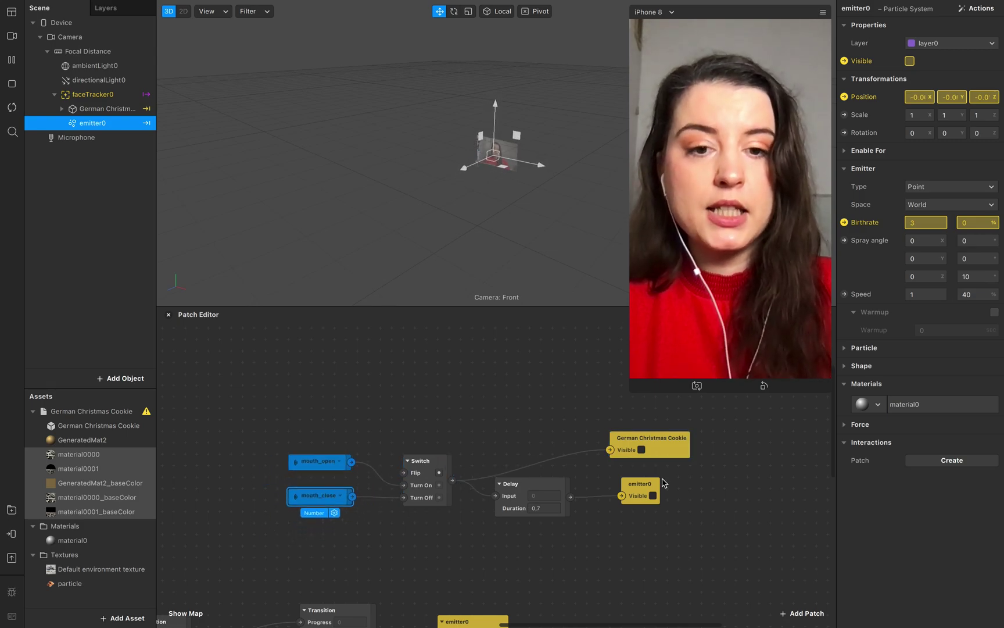
Step: Enclose the mouth receivers, Switch, Delay and both Visible patches in a comment frame and extend its lower edge
left_click_drag(723, 515, 243, 400)
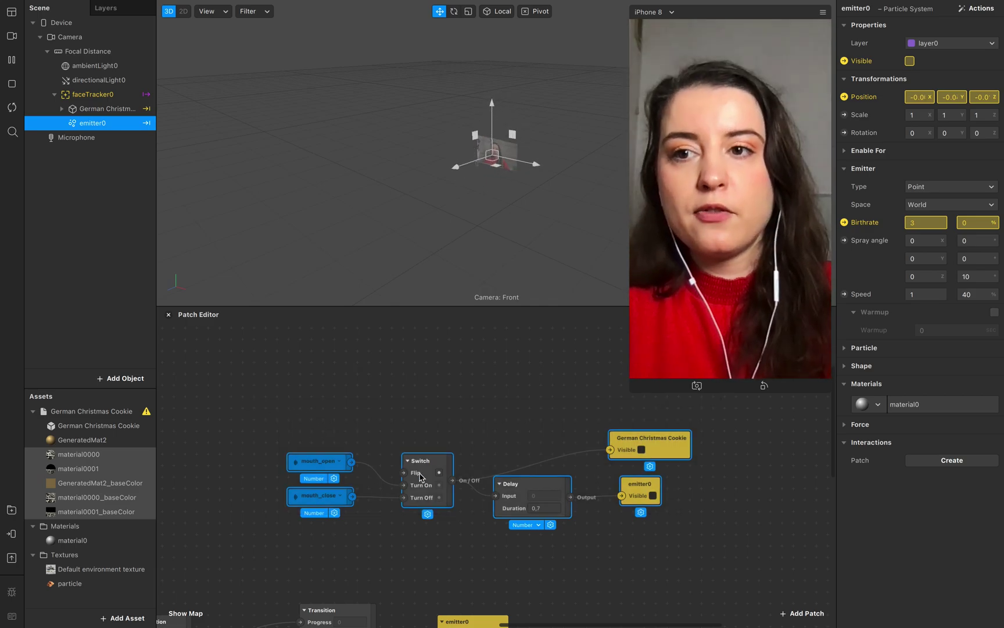
right_click(435, 460)
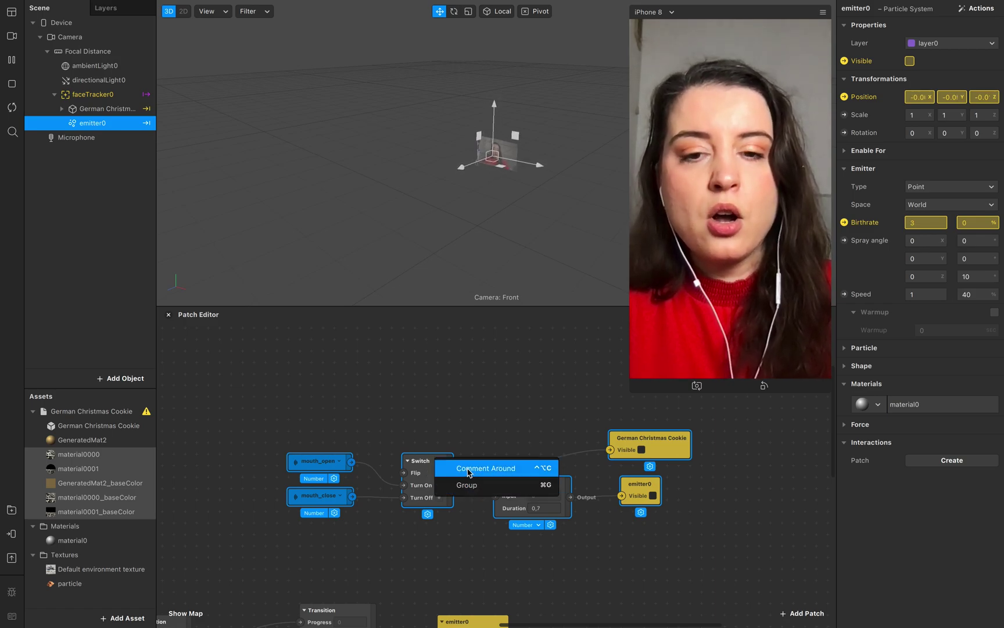
left_click(512, 468)
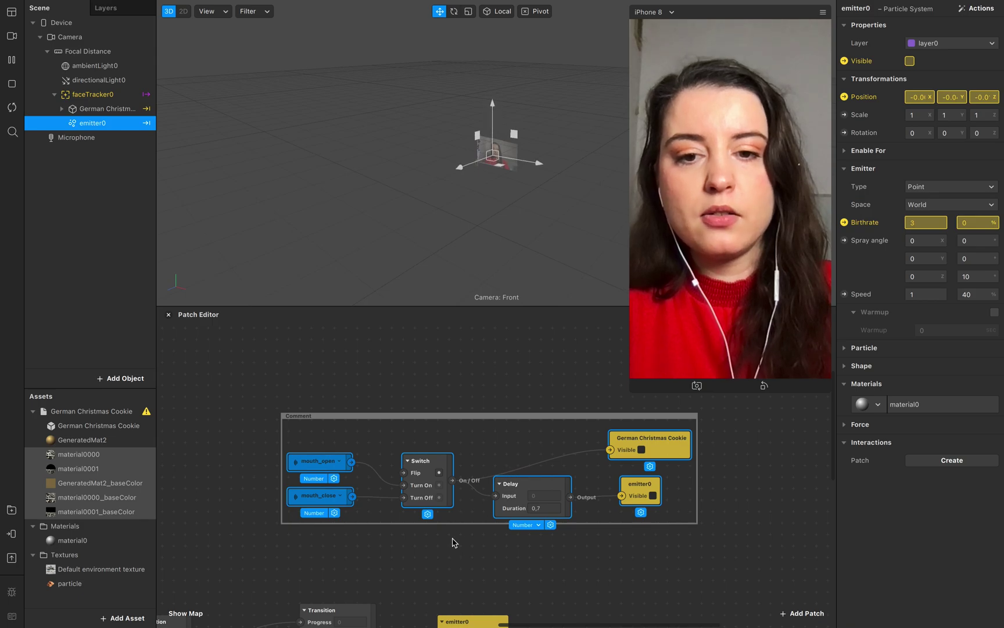
left_click_drag(463, 524, 461, 555)
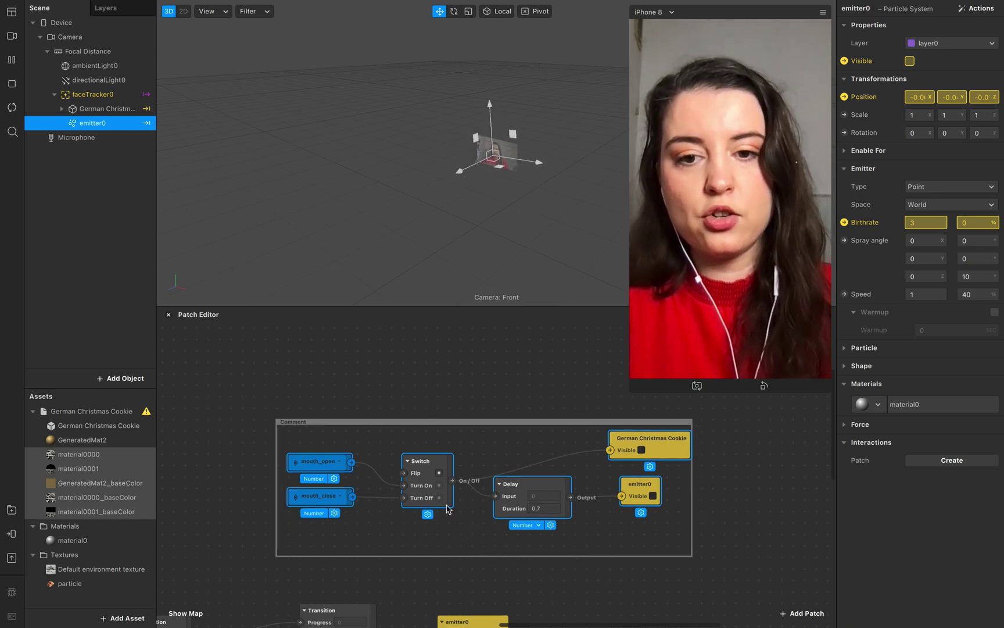
Step: Move the comment frame with its patches aside and widen it beyond the German Christmas Cookie patch
left_click_drag(645, 426, 607, 411)
left_click(611, 401)
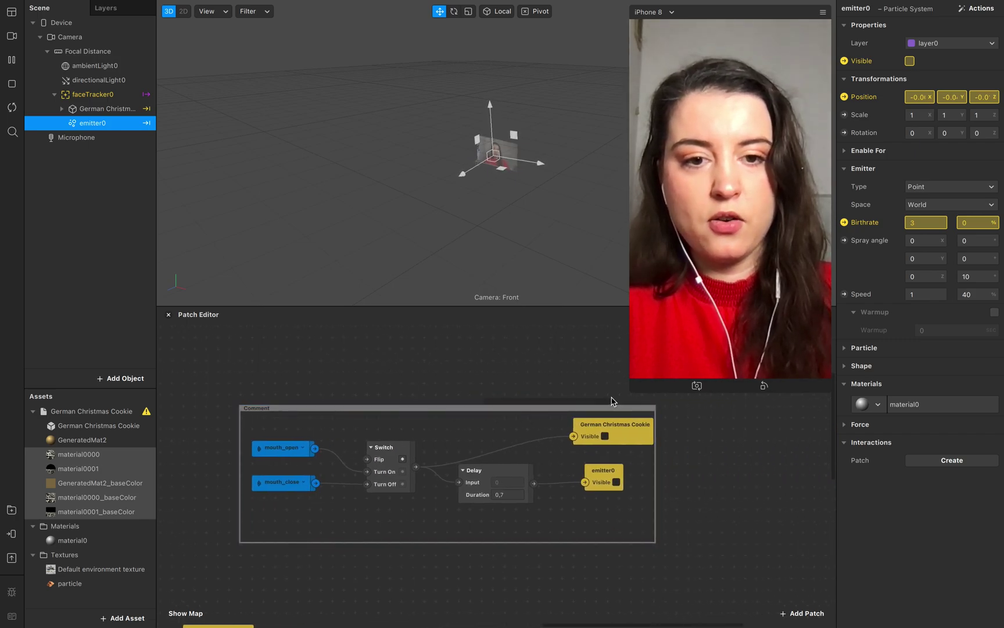
left_click_drag(491, 410, 595, 402)
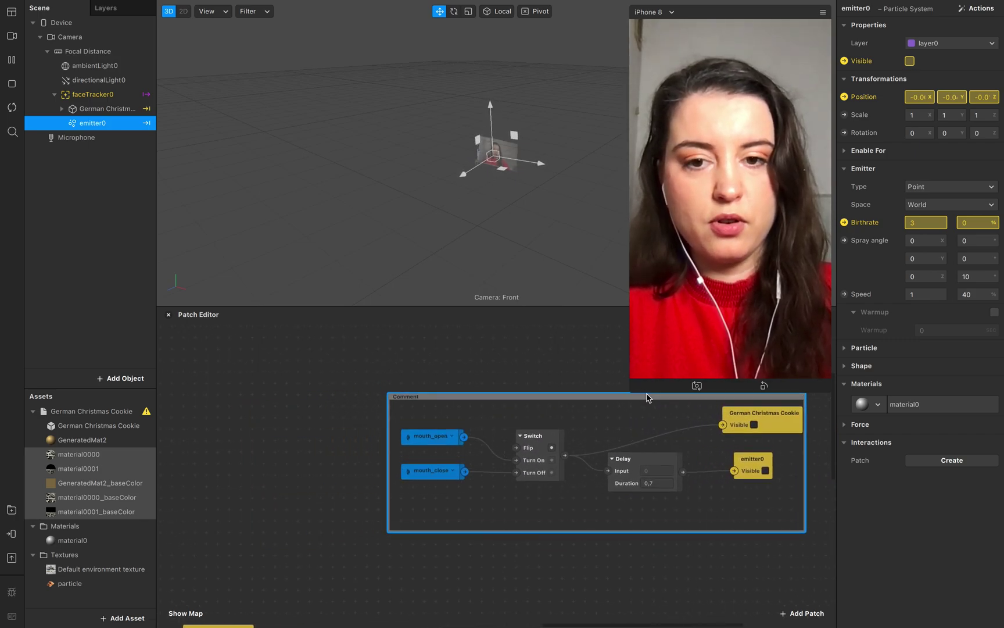
scroll(656, 453, "right", 3)
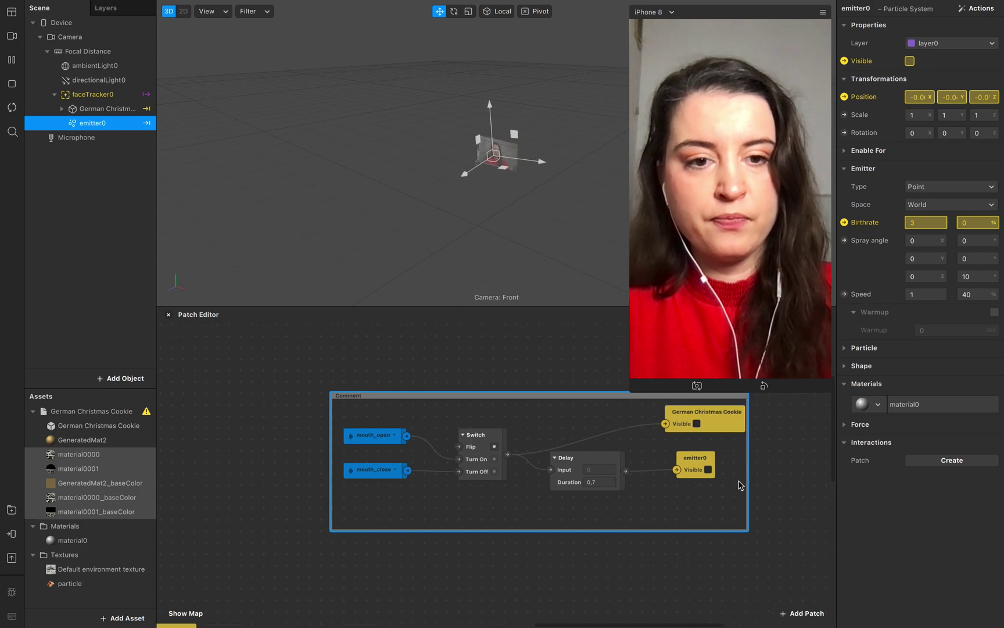
mouse_move(747, 470)
left_mouse_down()
mouse_move(778, 468)
mouse_move(766, 470)
left_mouse_up()
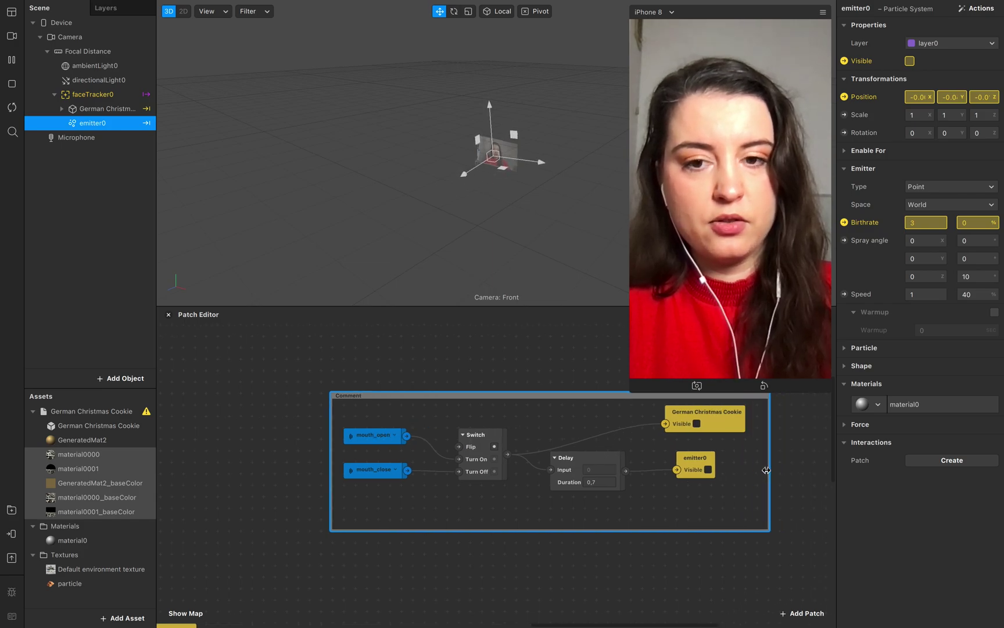
Step: Shift the comment frame further from the other patches and colour it green
left_click_drag(372, 398, 479, 400)
right_click(485, 399)
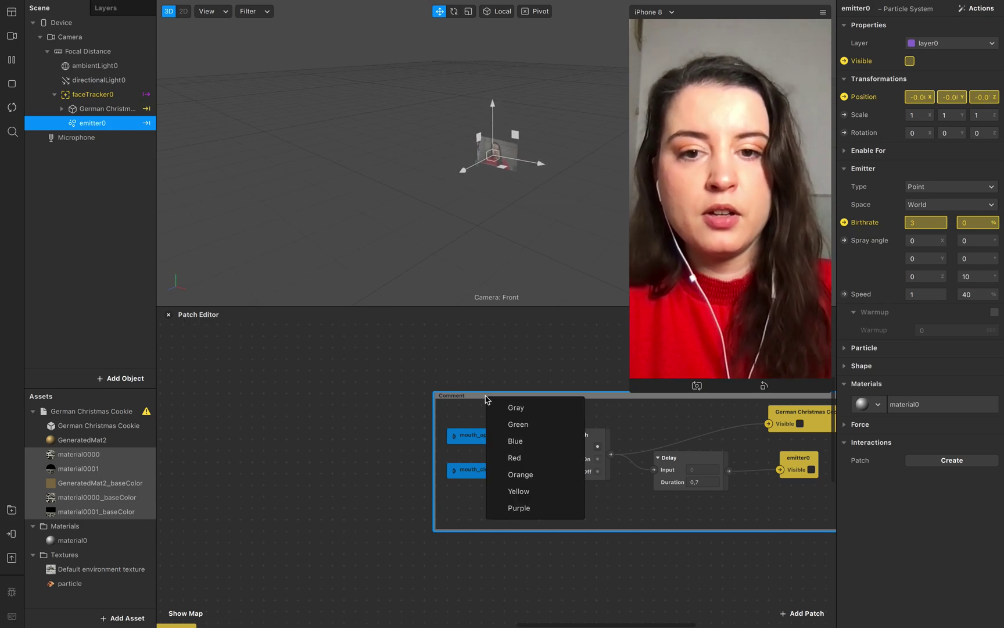
left_click(551, 423)
scroll(532, 573, "right", 5)
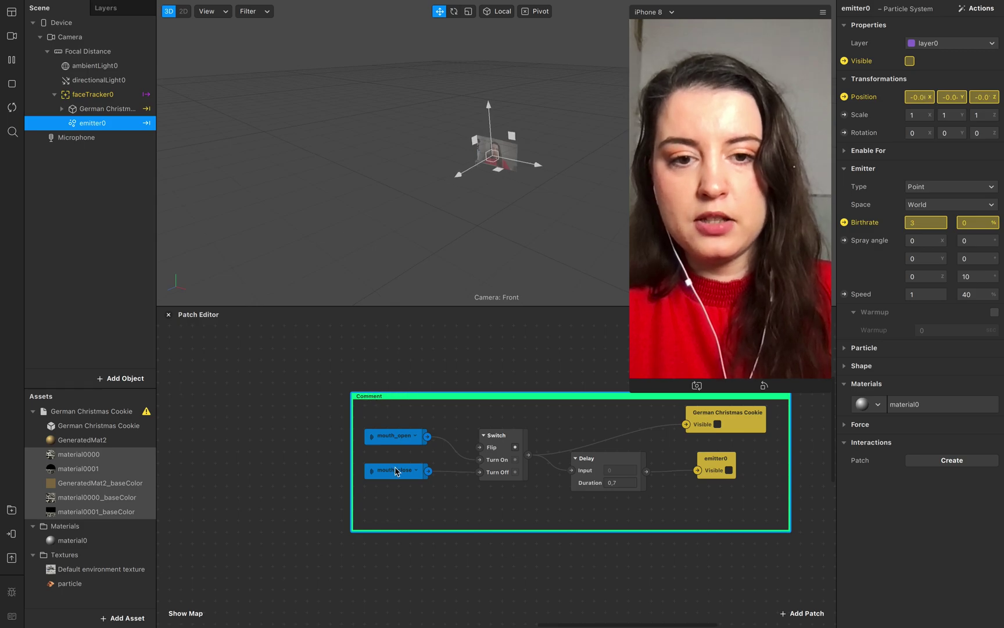
Step: Rename the green comment frame as Object Visibility
scroll(381, 514, "left", 10)
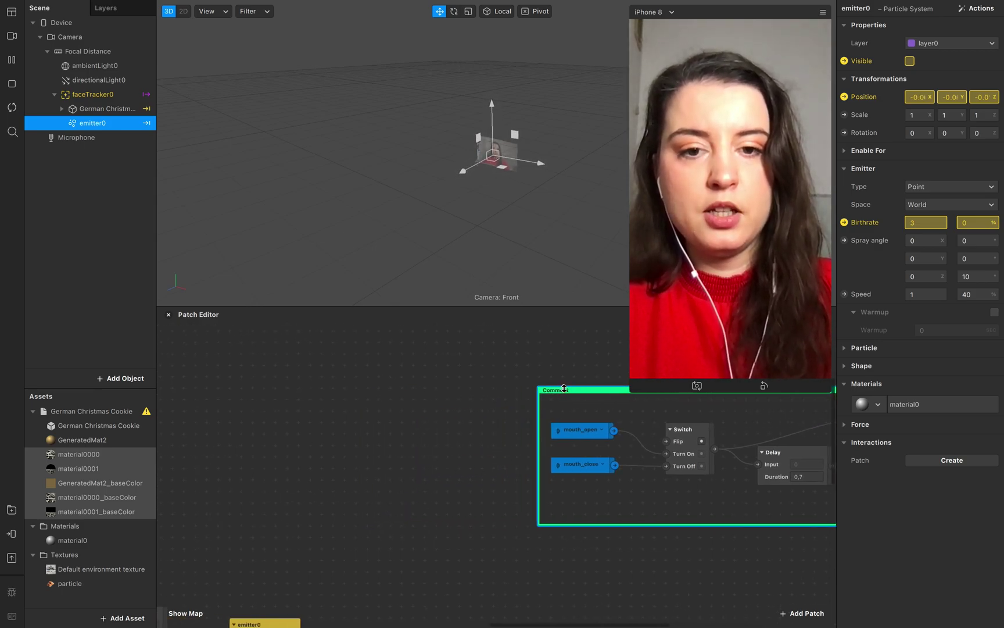
scroll(564, 389, "right", 5)
double_click(497, 405)
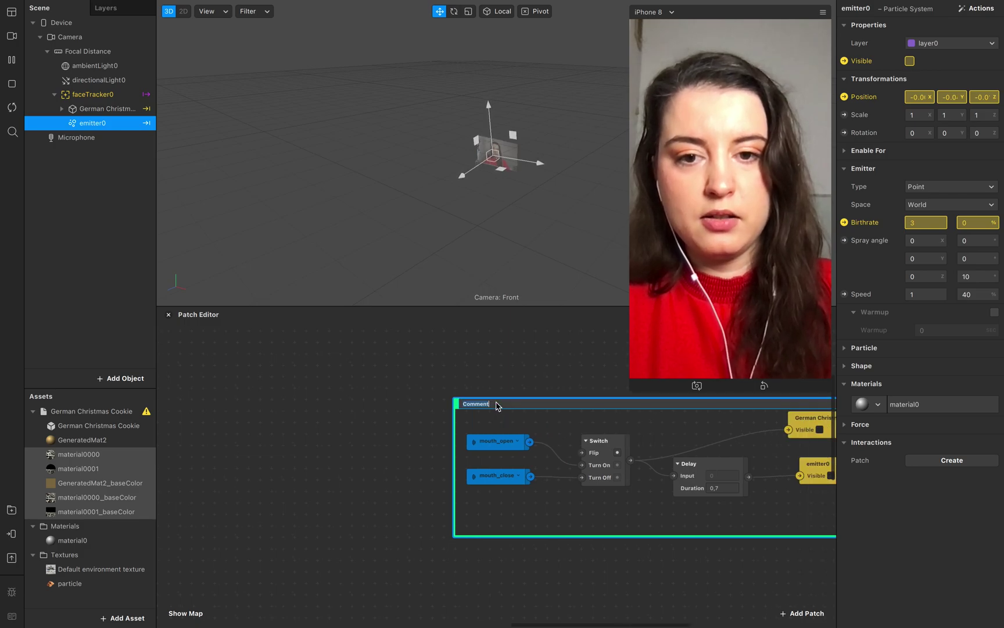
type("o")
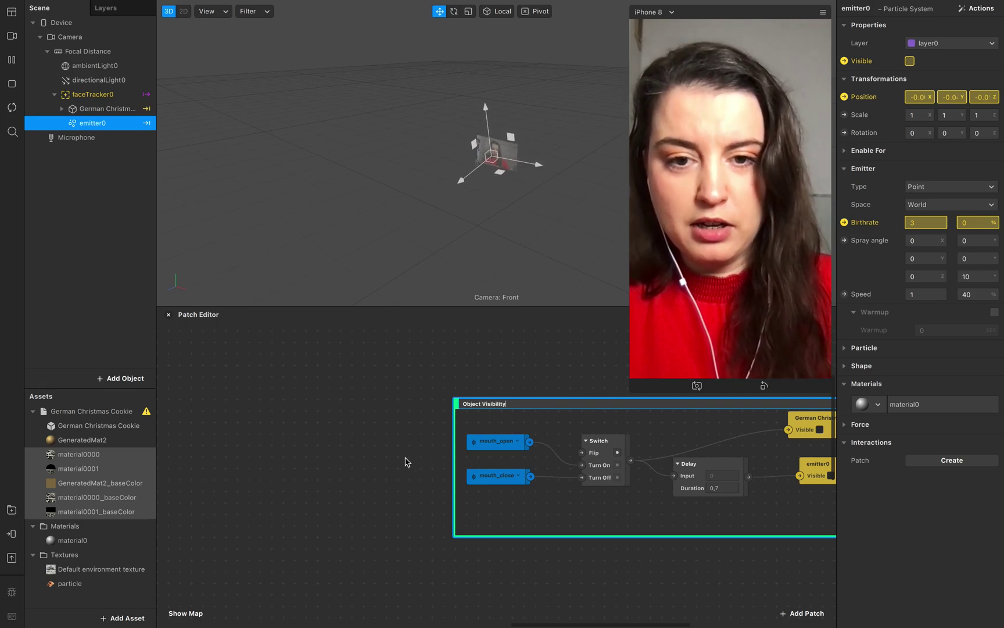
key("Return")
Step: Try to load the AR Library's home page
scroll(405, 461, "left", 10)
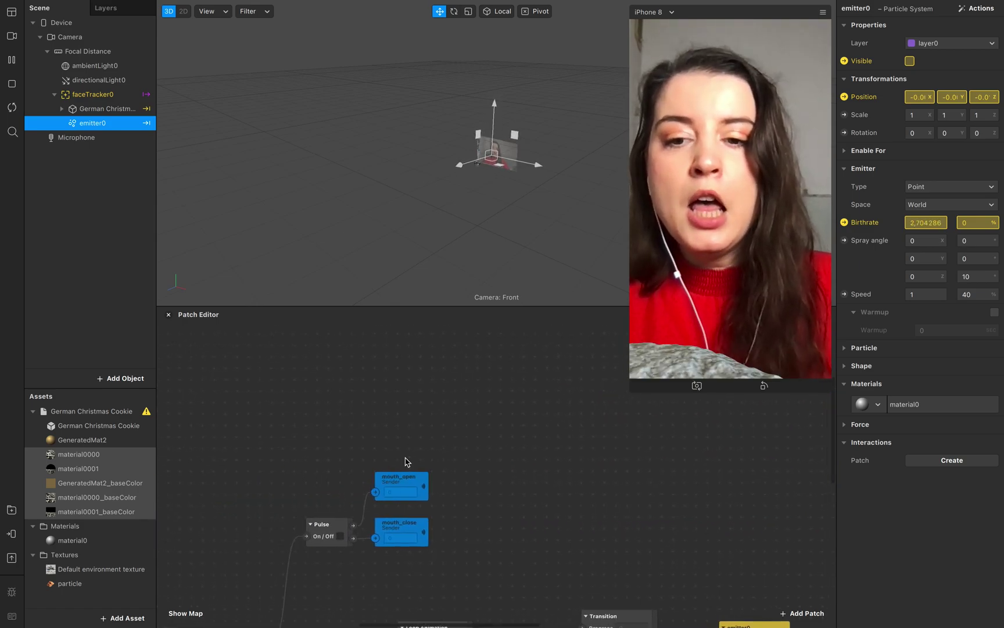
scroll(405, 461, "down", 5)
scroll(405, 461, "up", 2)
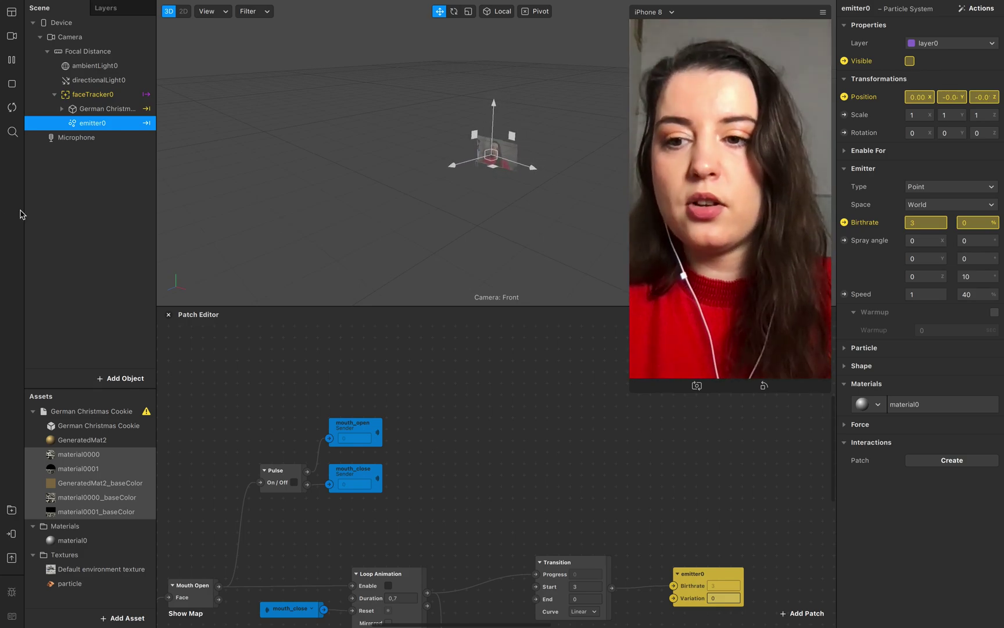
left_click(45, 314)
left_click(12, 511)
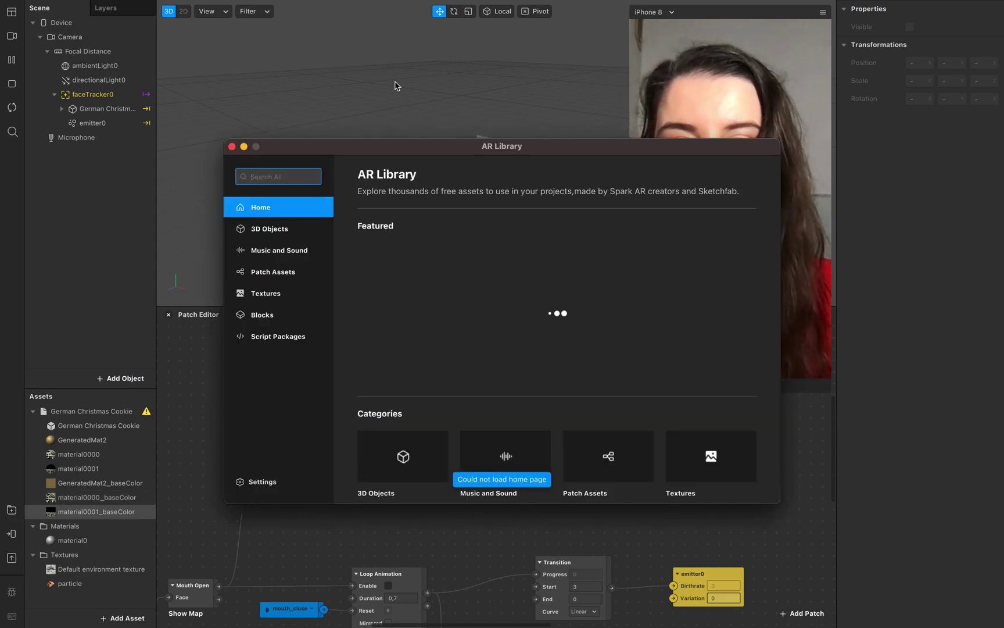
left_click(240, 145)
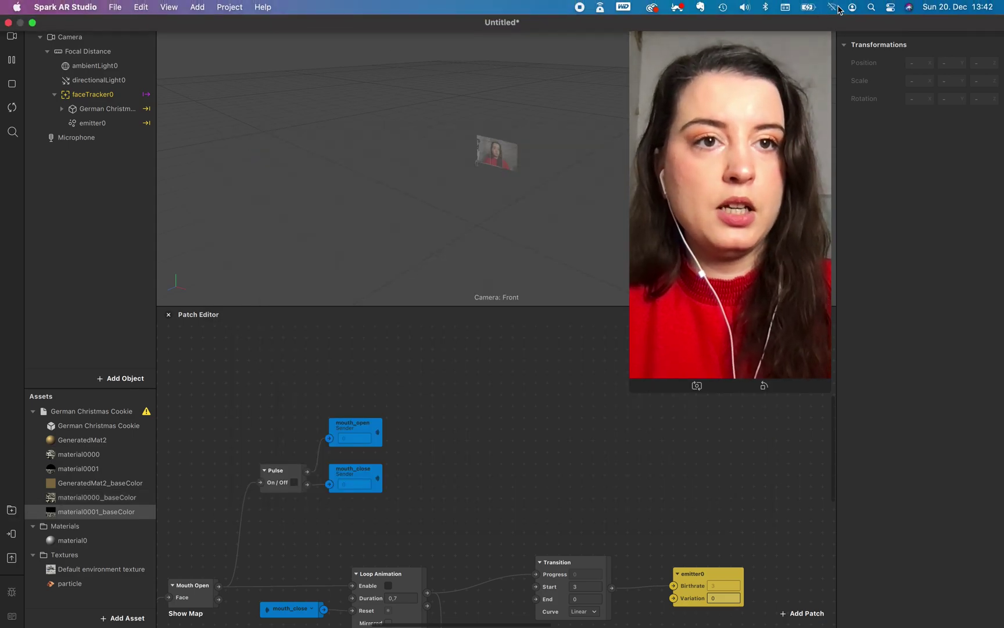
Step: Turn on the computer's Wi-Fi connection
left_click(835, 8)
left_click(981, 28)
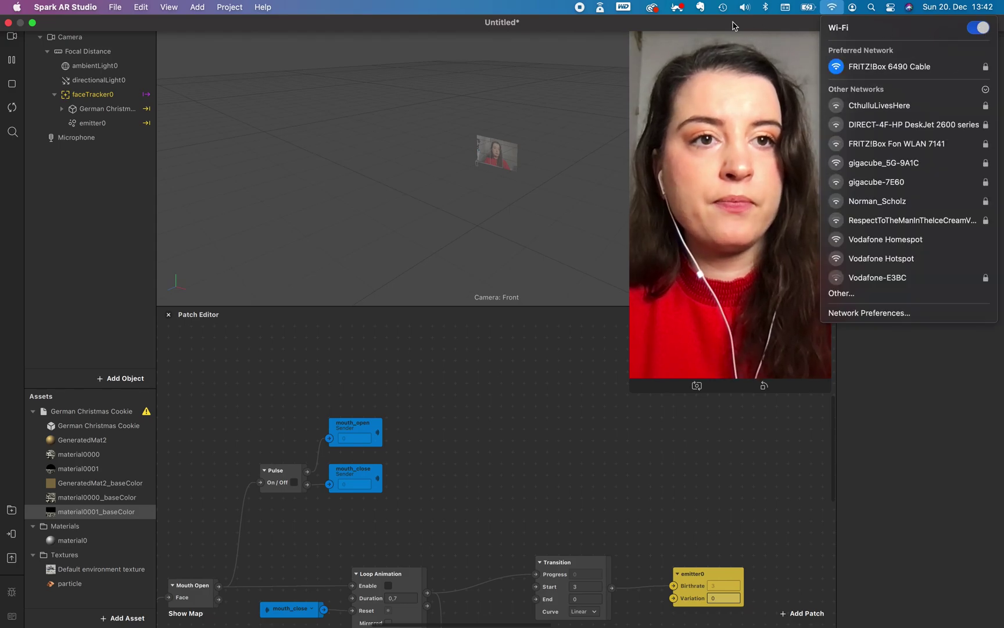
left_click(546, 18)
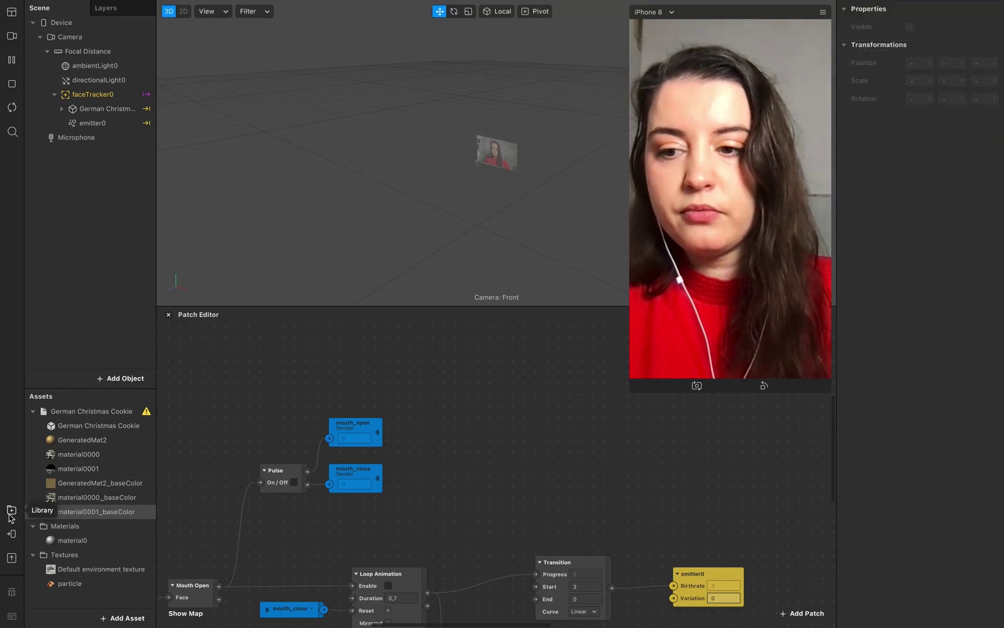
Step: Import the Face Distortion block from the AR Library and add it to the scene under faceTracker0
left_click(11, 511)
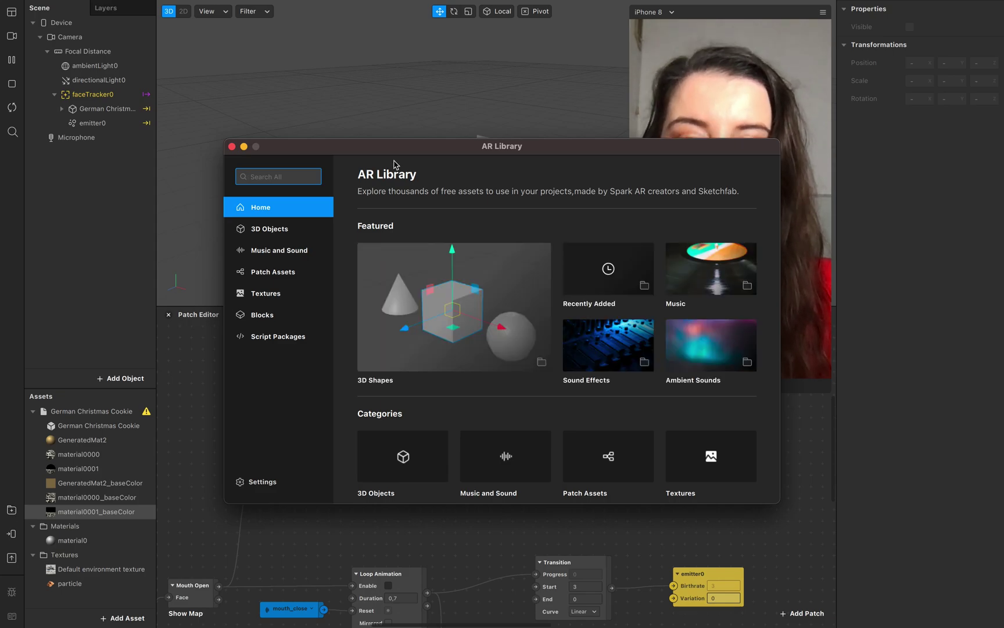
left_click_drag(335, 146, 181, 166)
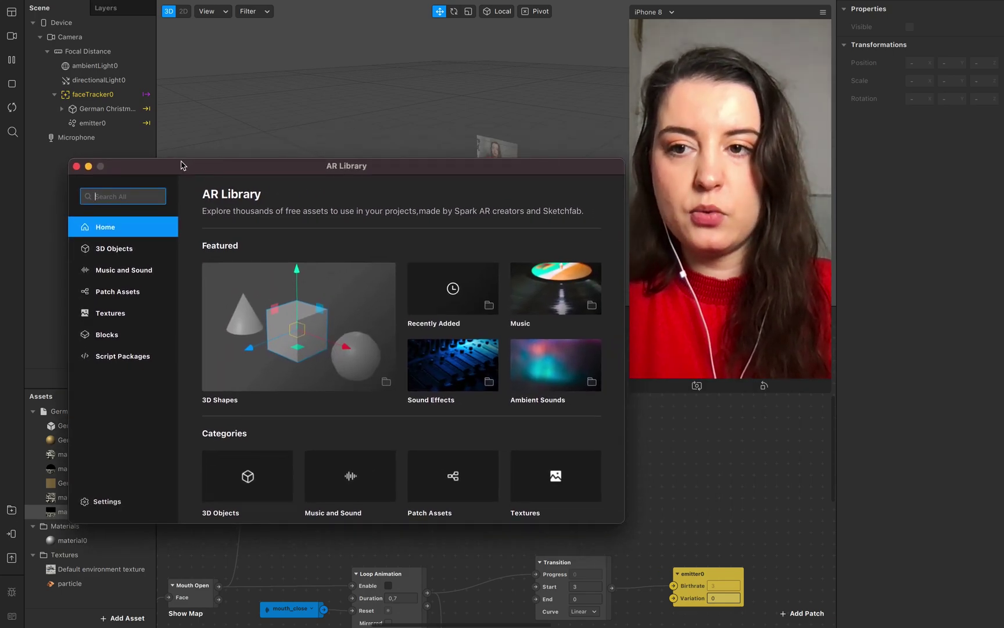
left_click(114, 337)
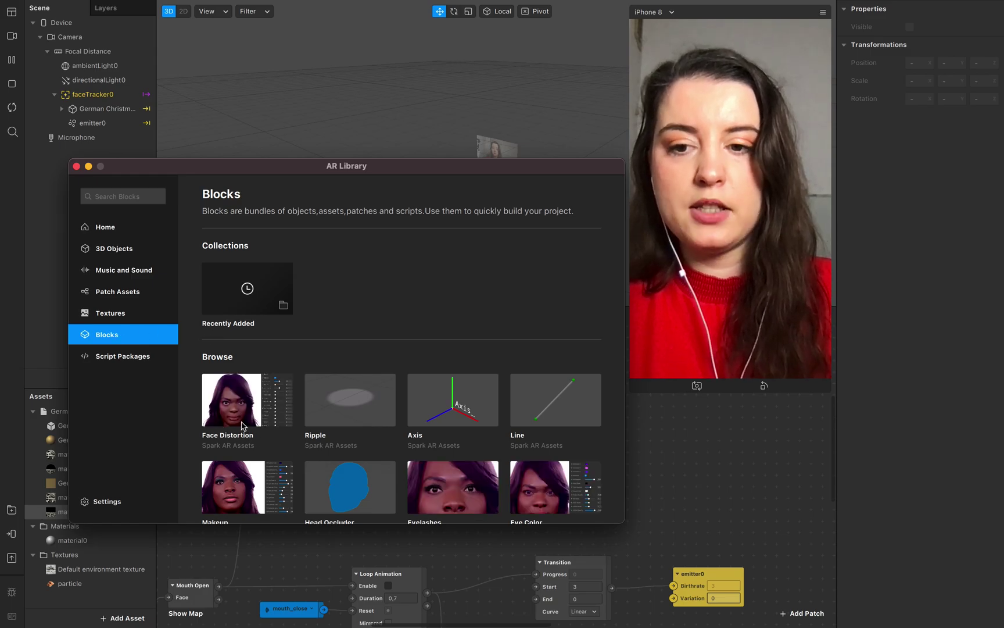
left_click(243, 426)
left_click(81, 601)
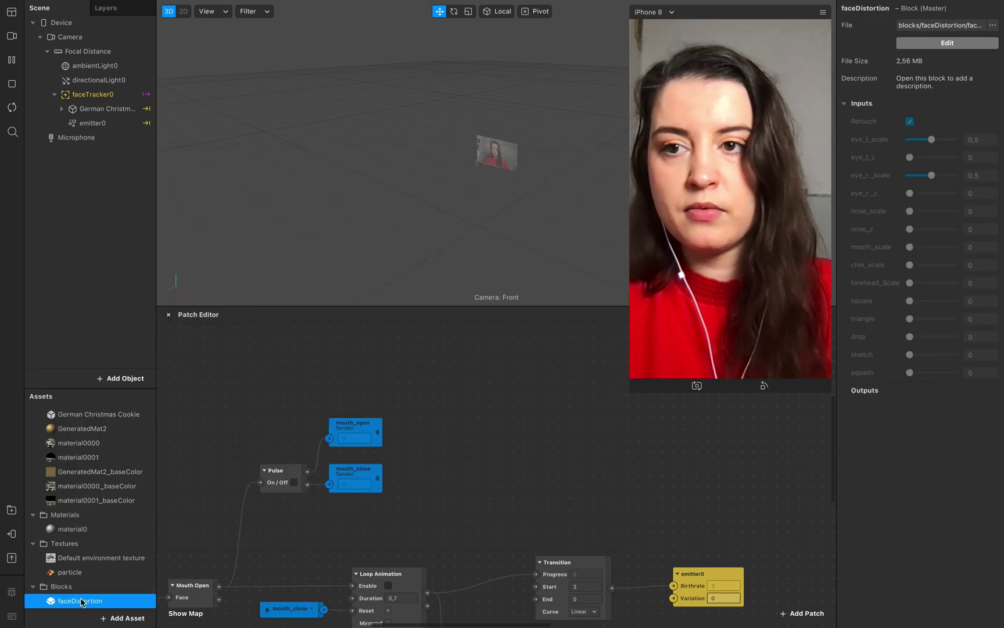
left_click_drag(80, 602, 106, 130)
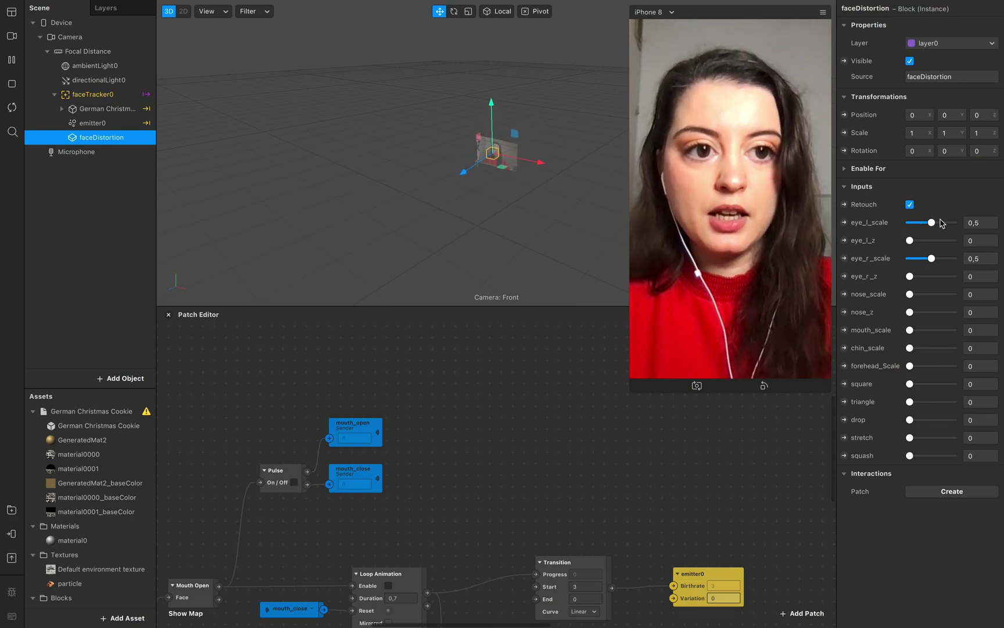
Step: Set faceDistortion's eye_l_scale and eye_r_scale to 0 and try out its squash input
left_click_drag(932, 222, 905, 223)
left_click_drag(933, 258, 906, 258)
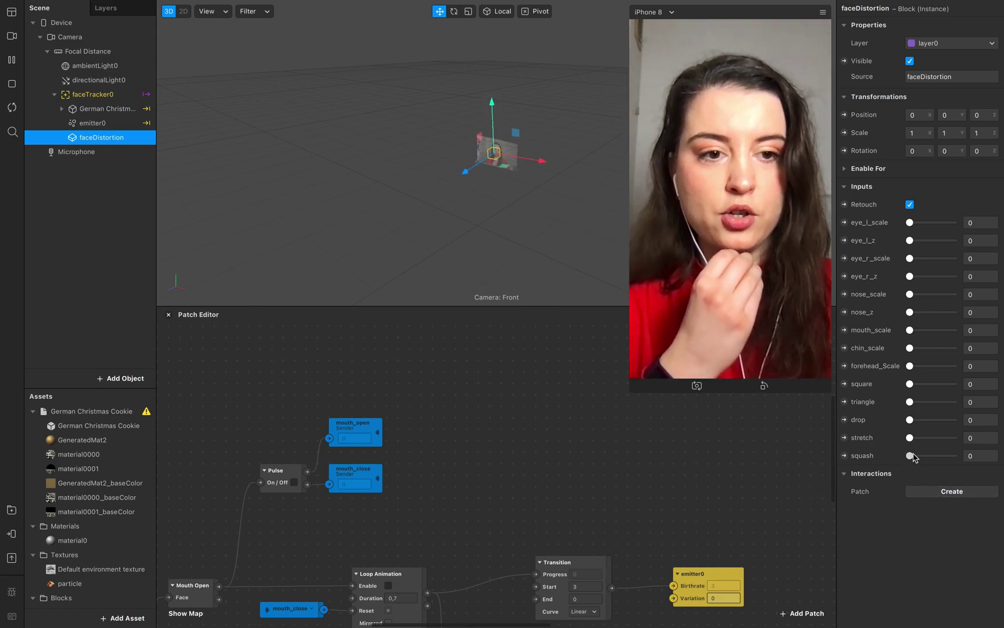
left_click_drag(910, 456, 868, 448)
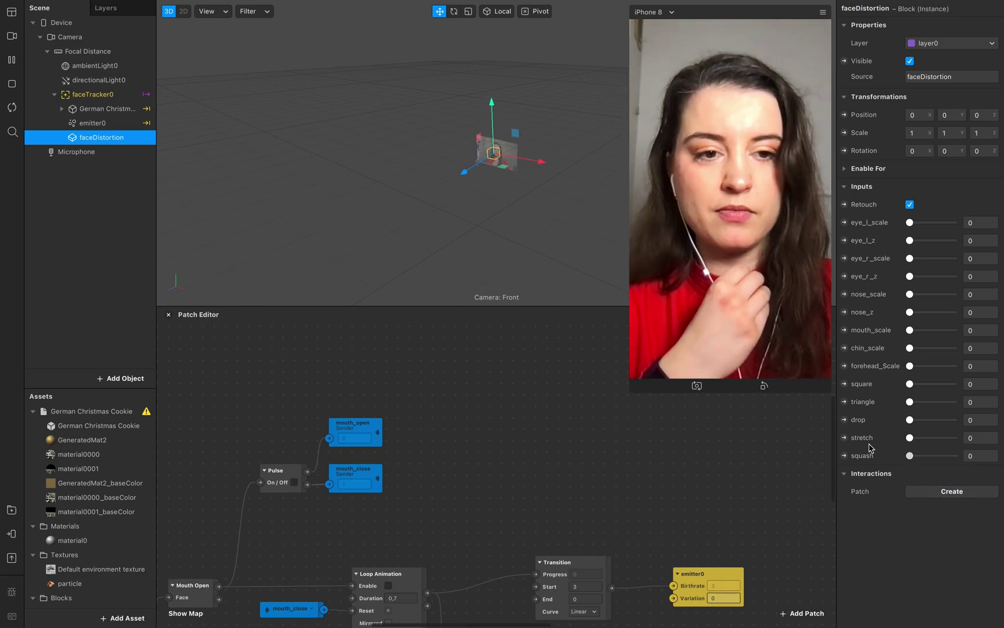
Step: Create a patch for faceDistortion's squash input and move it to a free area above the other patches
scroll(522, 487, "right", 5)
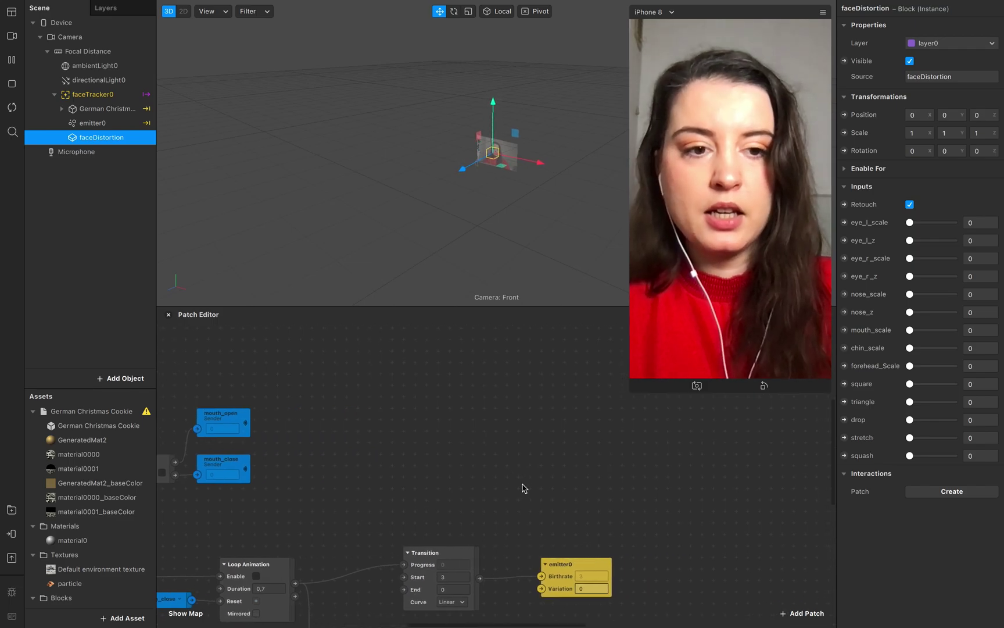
left_click(844, 455)
scroll(699, 497, "up", 5)
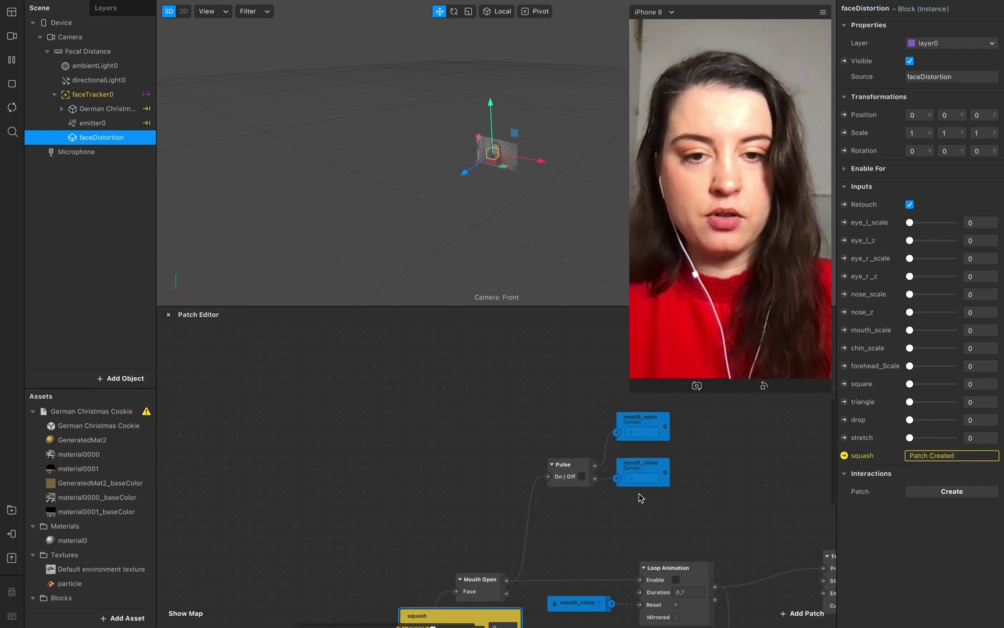
left_click_drag(494, 610, 616, 358)
scroll(616, 354, "right", 8)
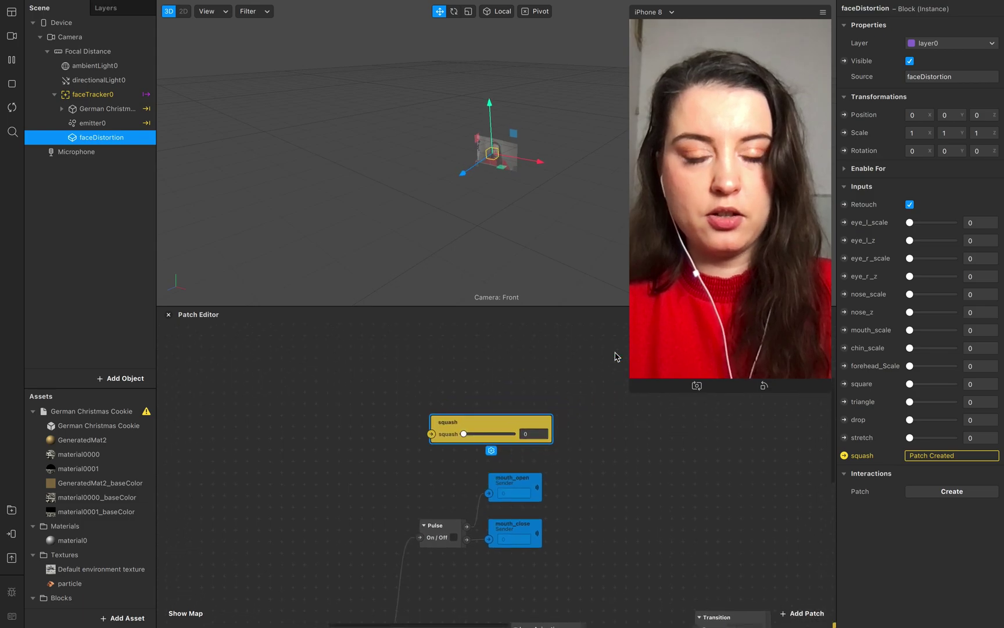
left_click_drag(420, 495, 705, 407)
scroll(705, 407, "right", 8)
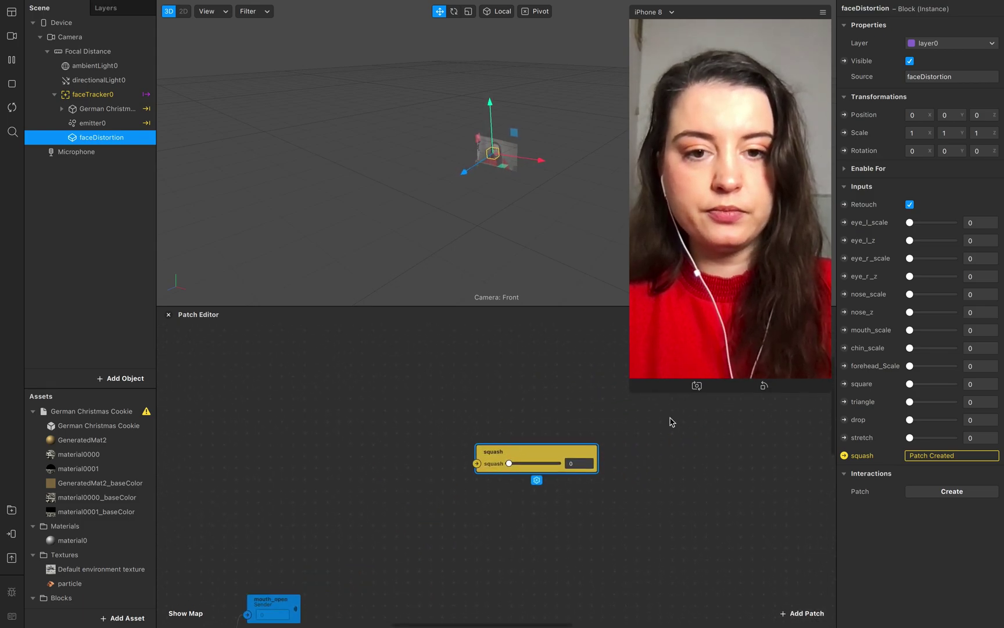
left_click_drag(511, 448, 614, 436)
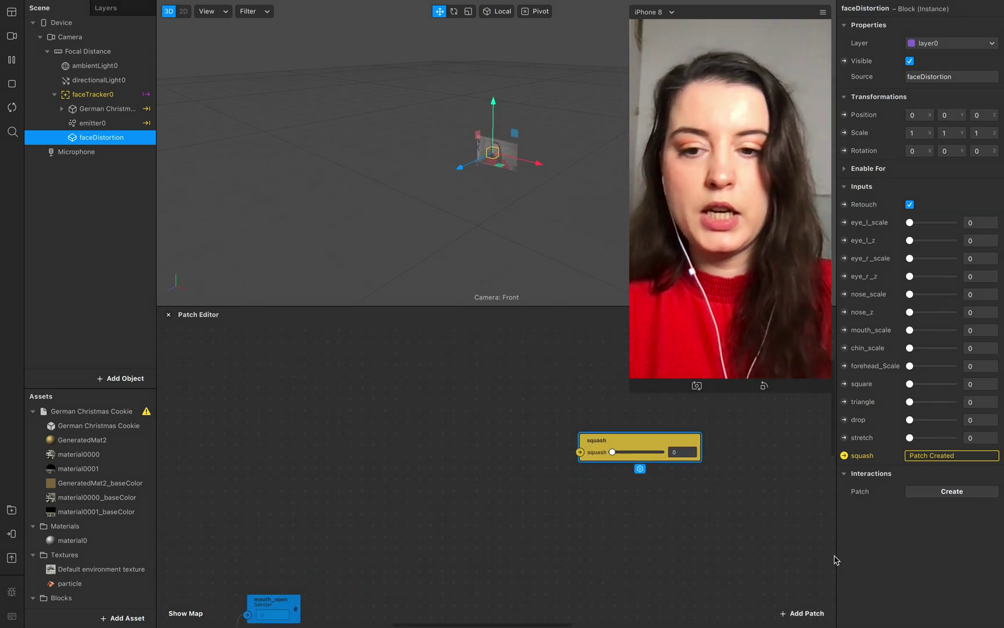
Step: Add a Switch patch in the free area near the squash patch
double_click(304, 410)
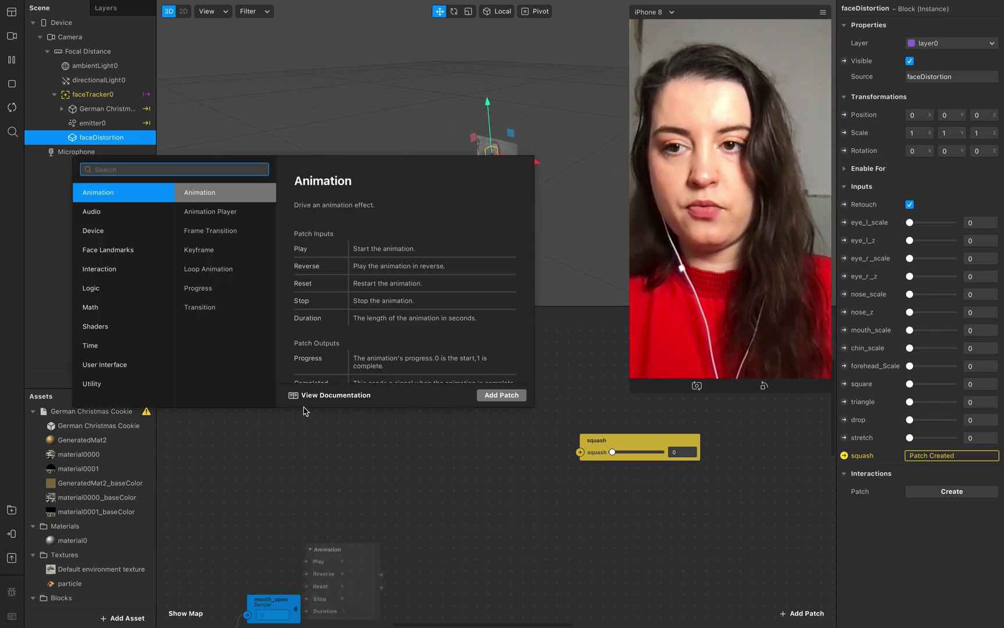
type("switch")
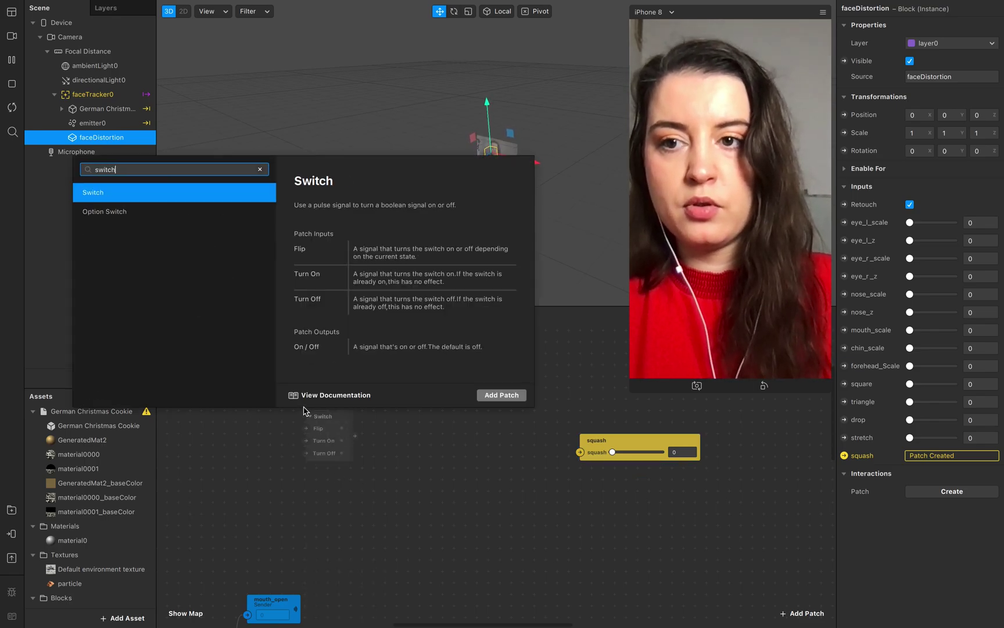
key("Return")
Step: Make a receiver from the mouth_open sender and place it beside the Switch patch
scroll(285, 473, "left", 5)
scroll(285, 473, "down", 2)
scroll(284, 474, "right", 3)
scroll(284, 473, "down", 2)
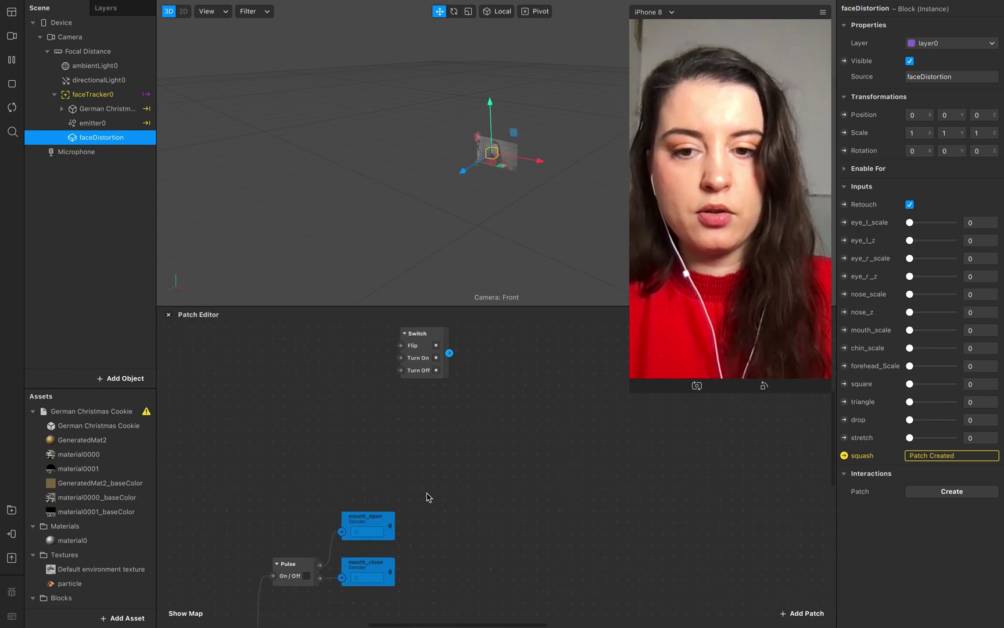
left_click(386, 537)
left_click(386, 549)
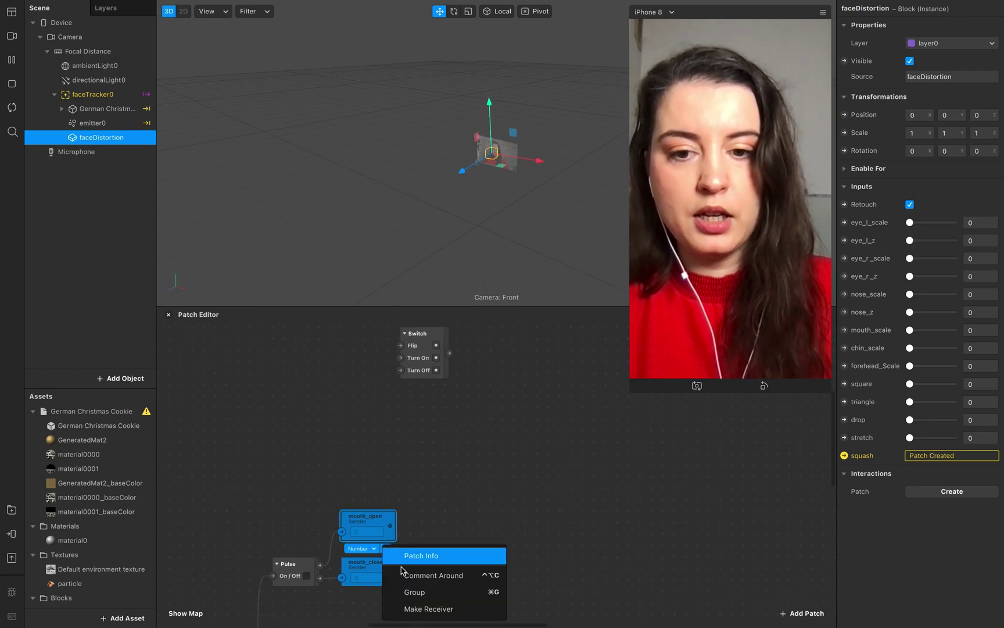
left_click(423, 607)
left_click_drag(522, 509, 328, 337)
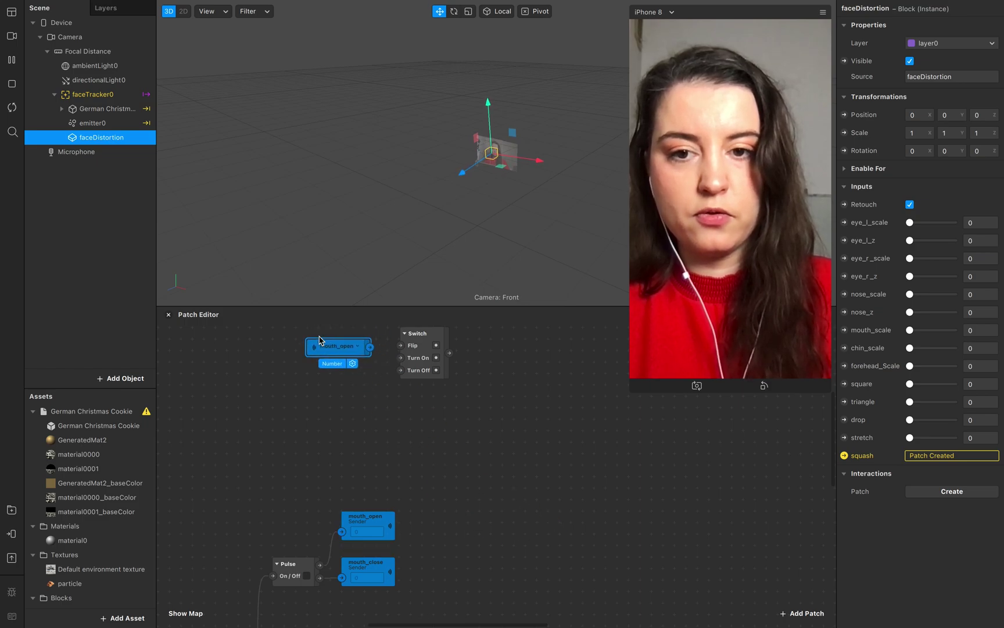
Step: Make a mouth_close receiver below mouth_open and connect mouth_open to the Switch's Turn On and mouth_close to Turn Off
left_click(382, 589)
left_click(387, 595)
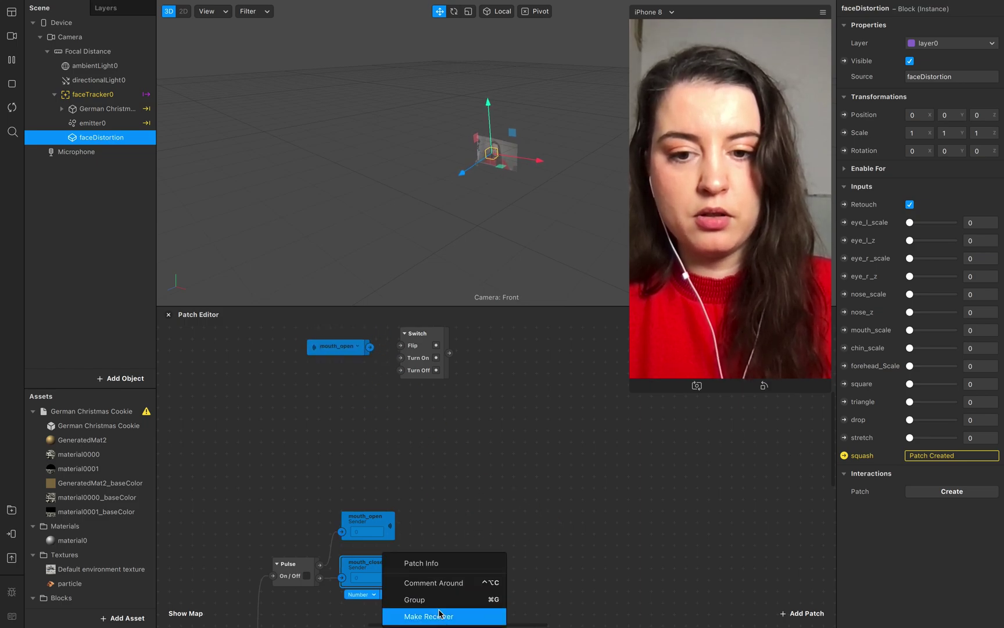
left_click(442, 618)
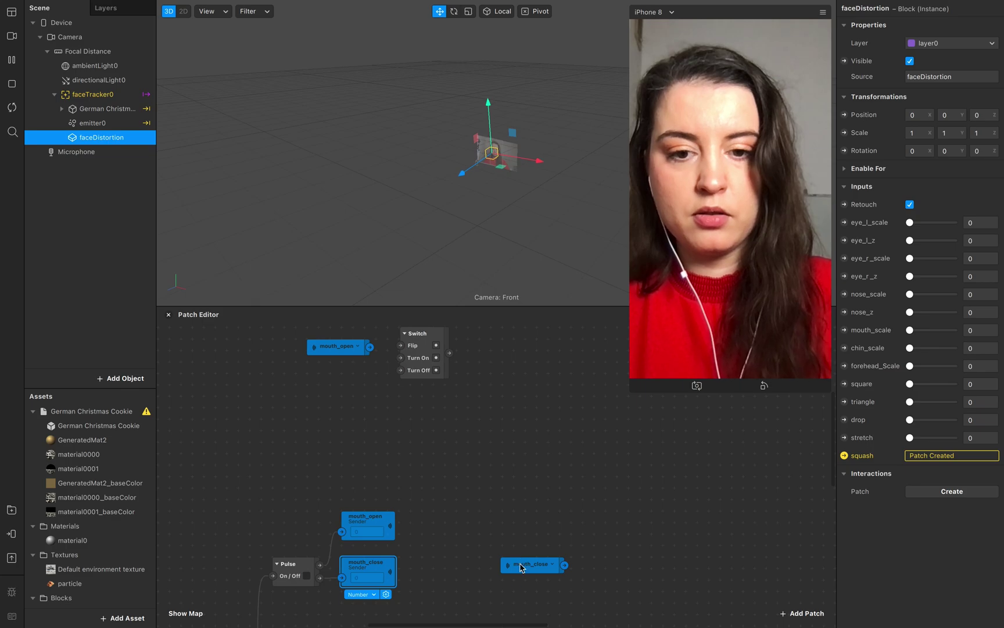
left_click_drag(520, 568, 339, 383)
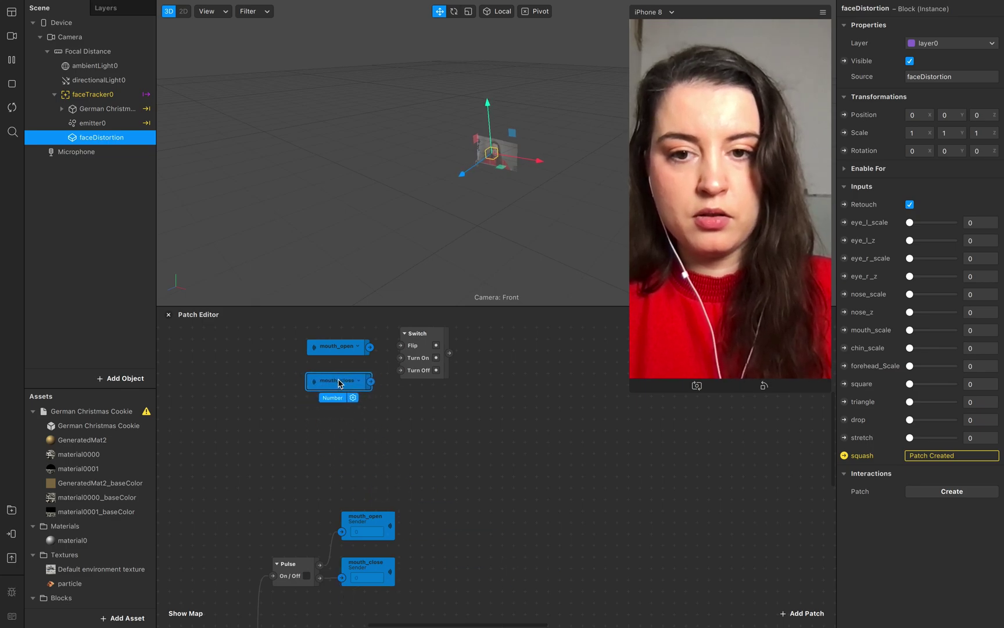
left_click_drag(369, 347, 401, 370)
Step: Try out the squash patch's slider at 1
scroll(401, 374, "right", 10)
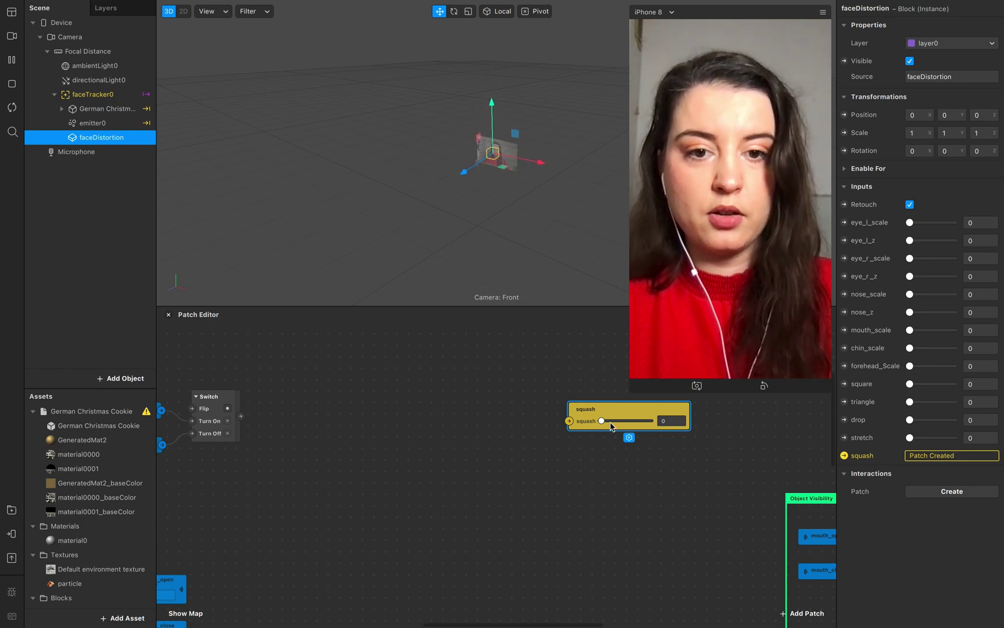
left_click_drag(654, 422, 664, 421)
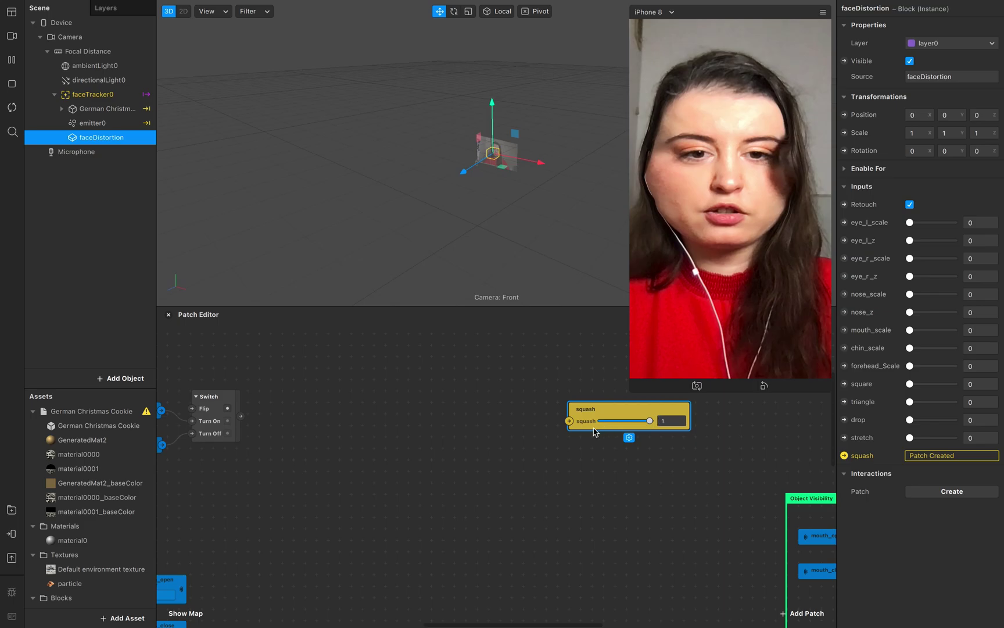
Step: Add an Animation patch driven by the Switch through a Pulse patch, and line both patches up after the Switch
left_click_drag(240, 415, 297, 397)
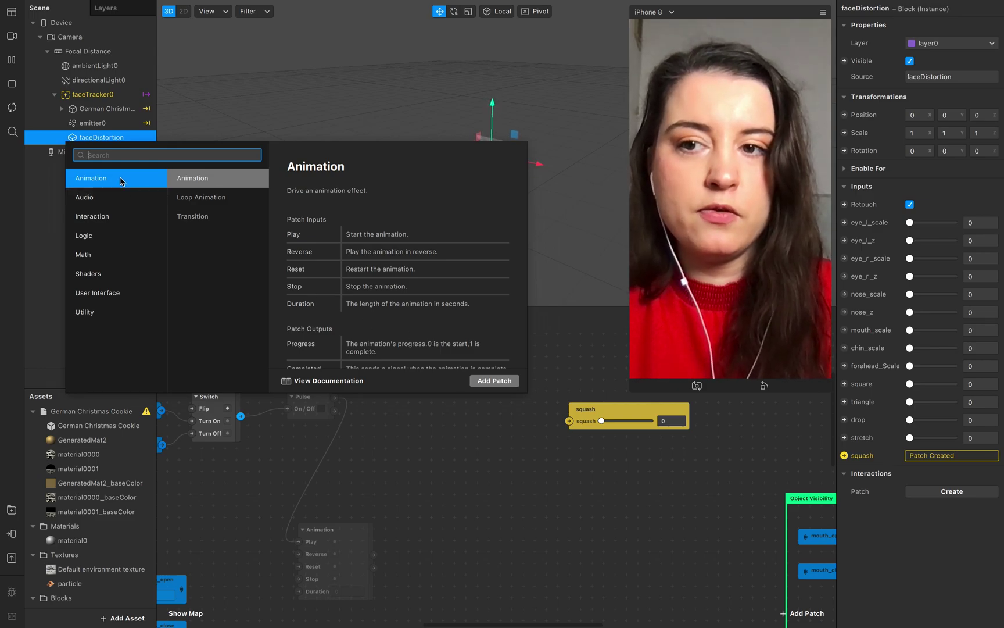
left_click(494, 381)
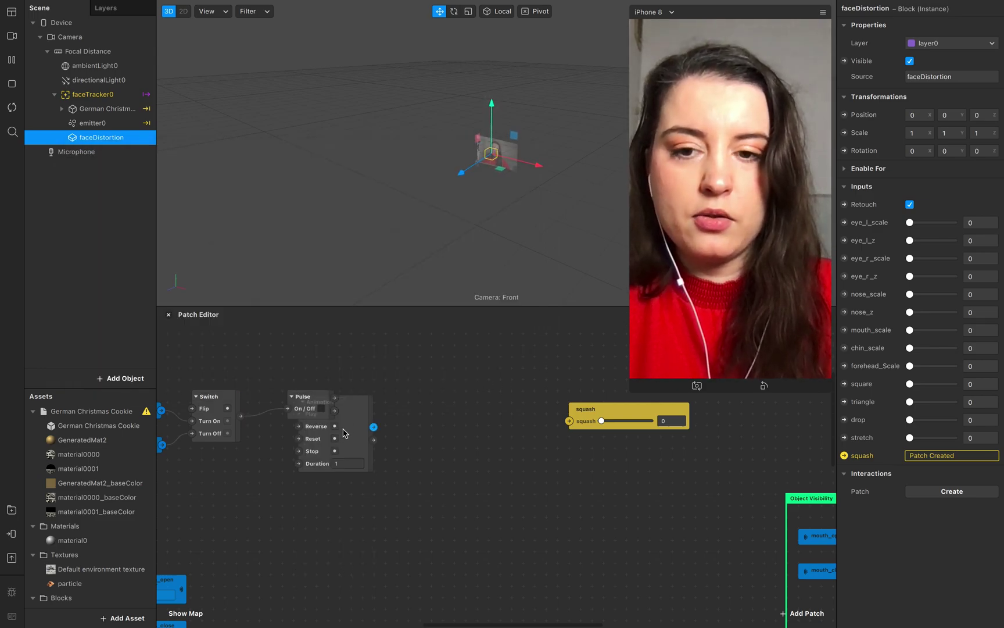
left_click_drag(344, 433, 451, 406)
left_click_drag(313, 414, 296, 426)
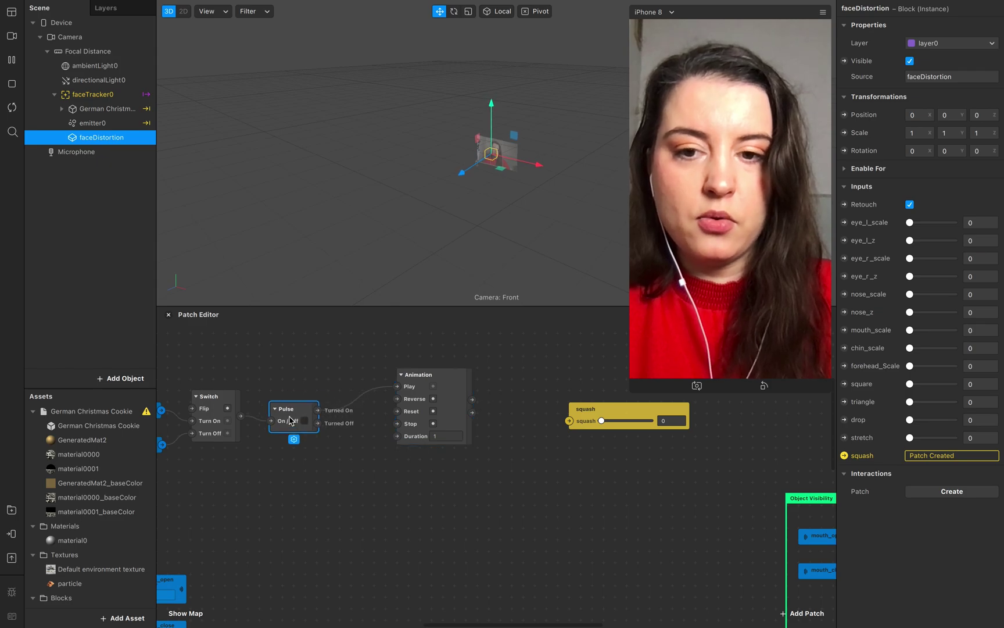
left_click_drag(442, 383, 405, 395)
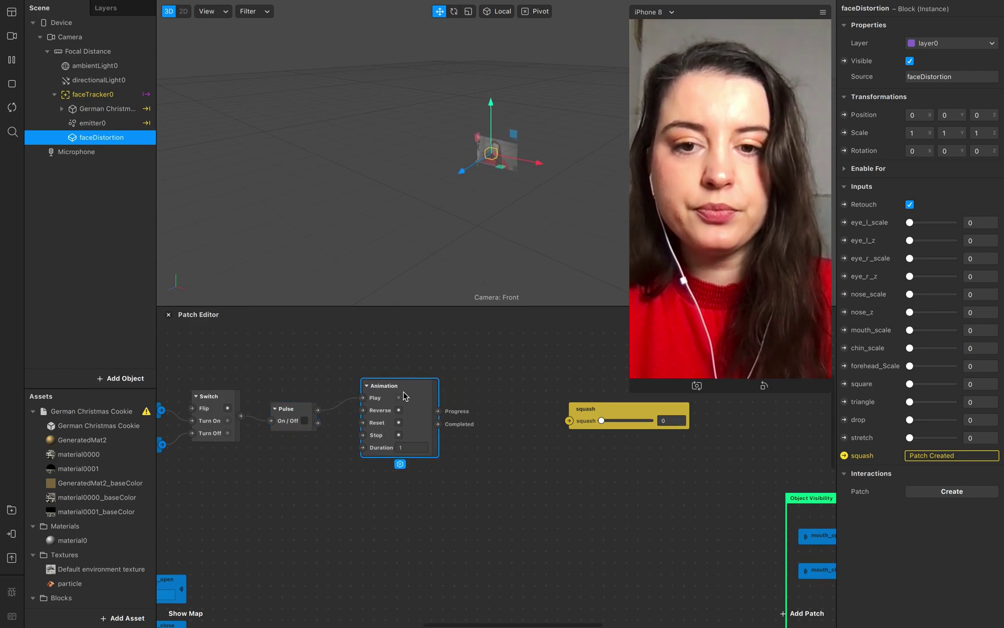
Step: Move the squash patch farther away and add a Transition patch fed by the Animation's Progress output
scroll(590, 450, "right", 3)
left_click(552, 411)
left_click_drag(552, 411, 620, 410)
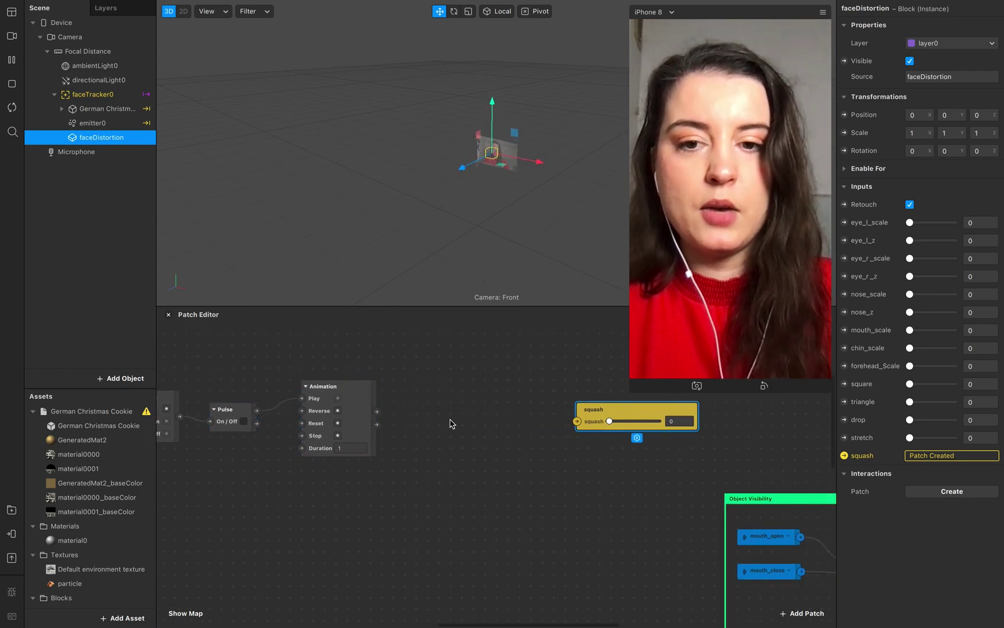
left_click_drag(377, 411, 420, 409)
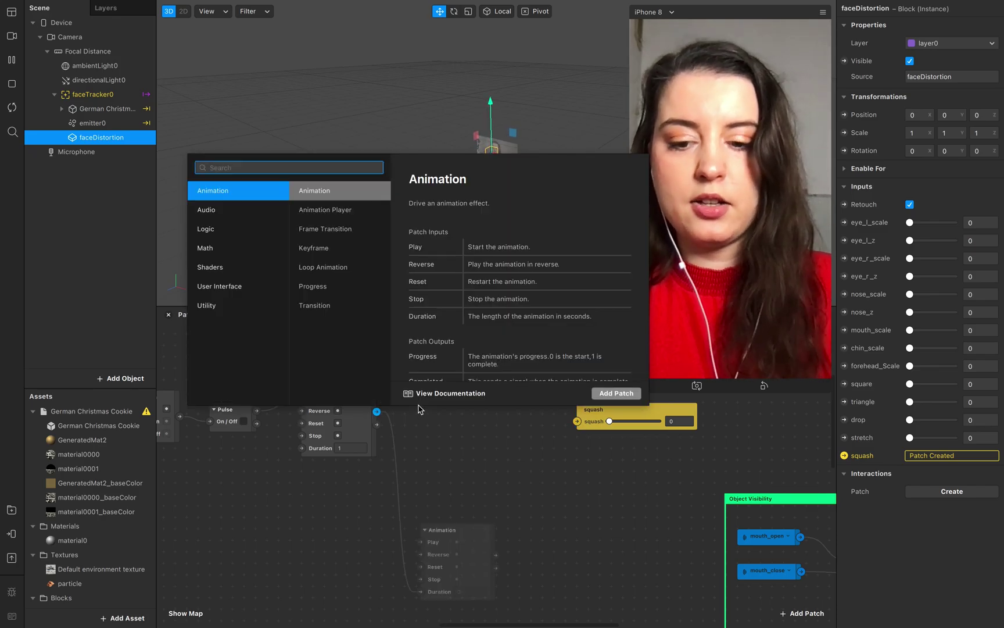
type("trabn")
key("BackSpace")
key("BackSpace")
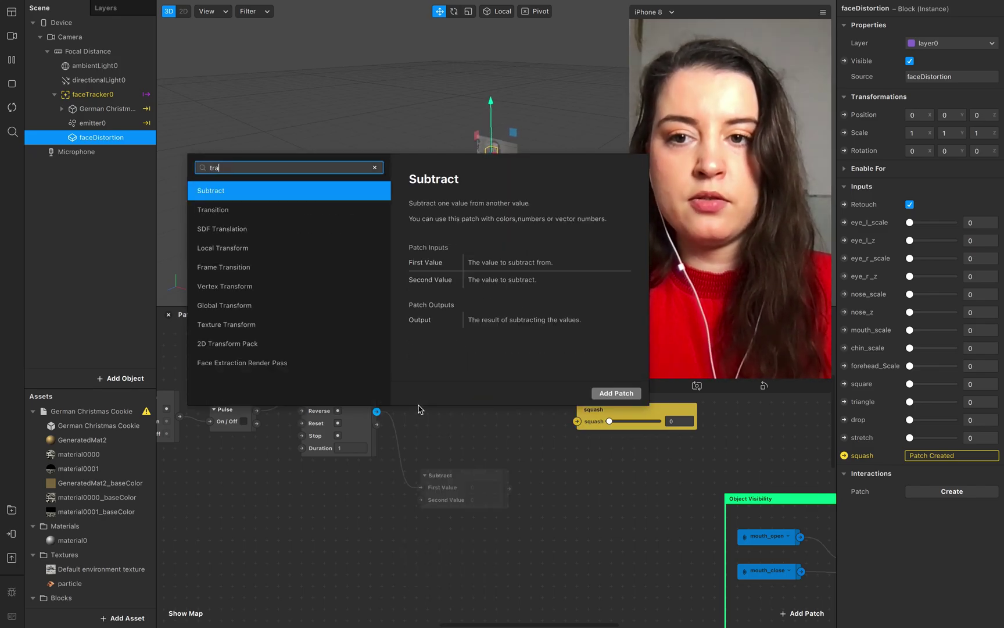
key("Down")
key("Return")
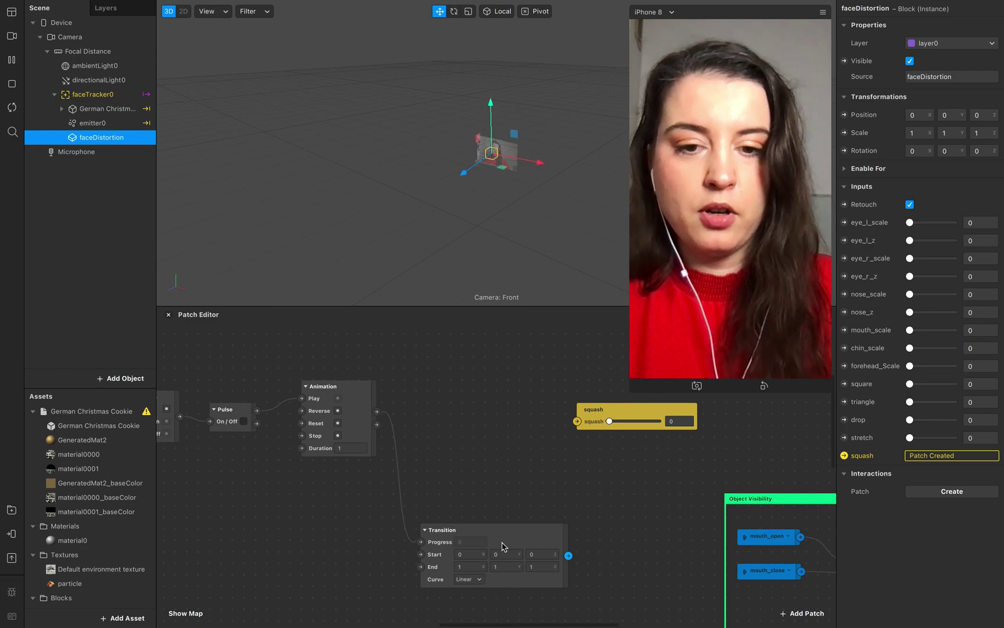
Step: Set the Transition patch to Number with Start 0 and connect its Value to squash, placing it between Animation and squash
left_click_drag(504, 546, 492, 404)
left_click(499, 431)
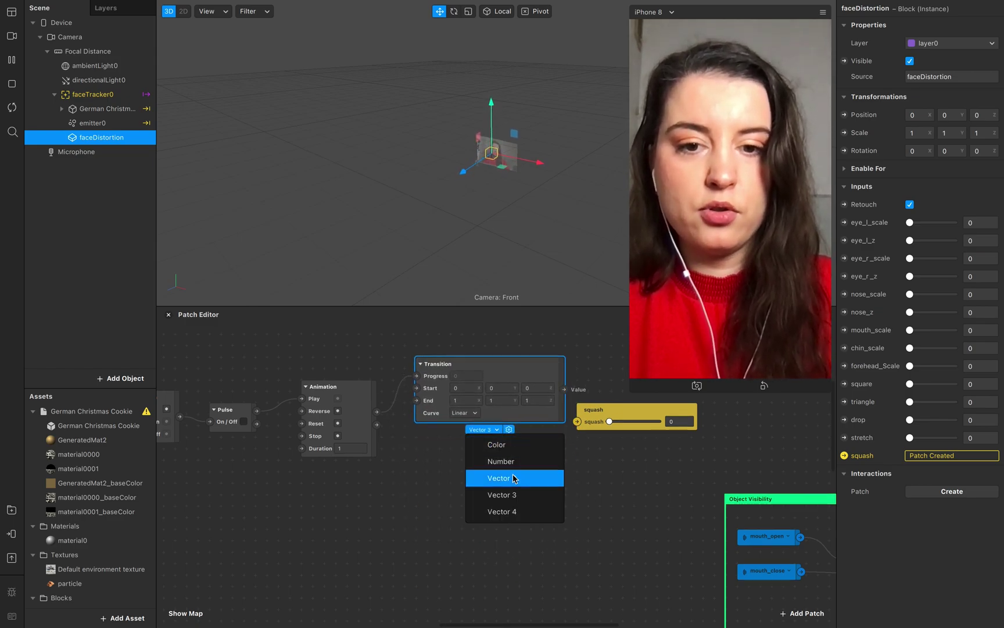
left_click(515, 465)
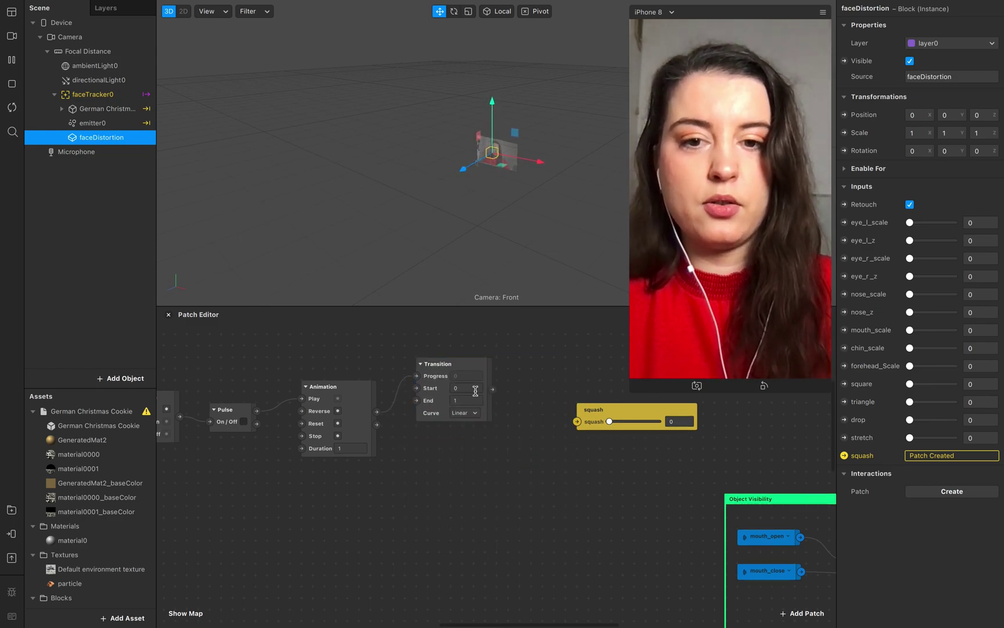
type("0")
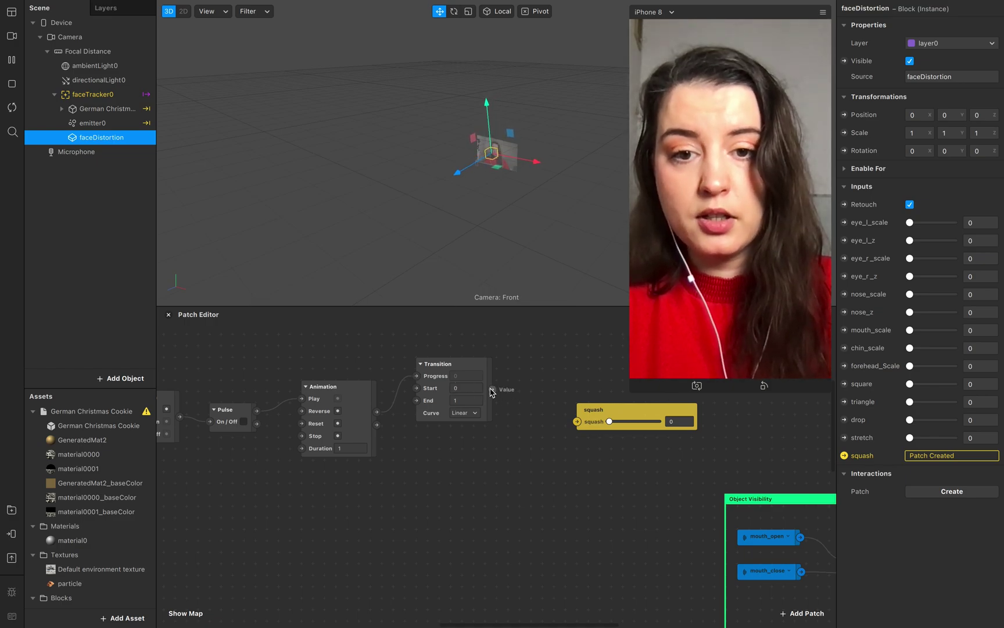
left_click_drag(492, 391, 577, 423)
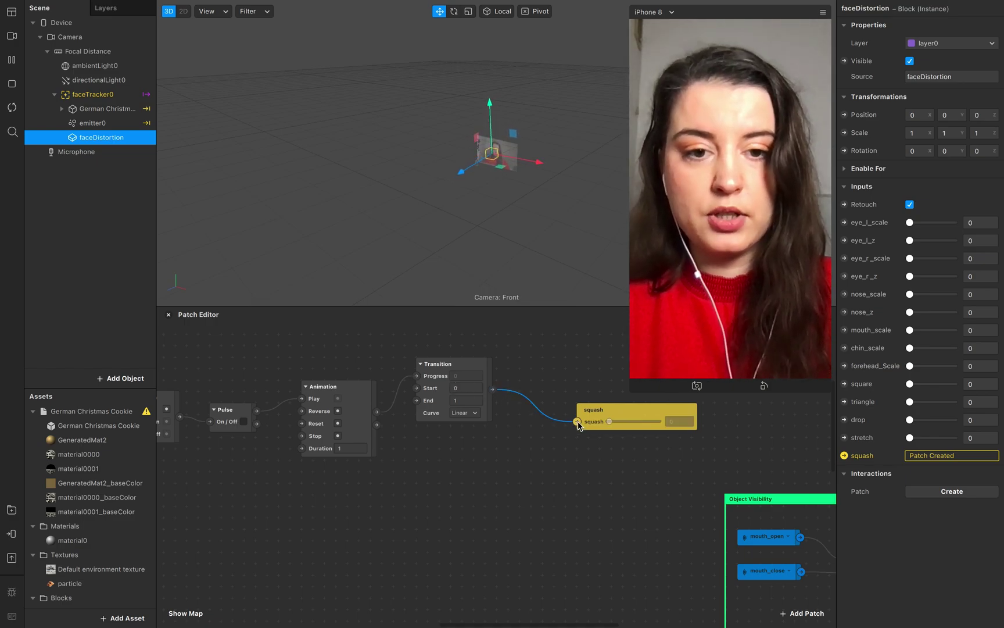
left_click_drag(474, 367, 491, 375)
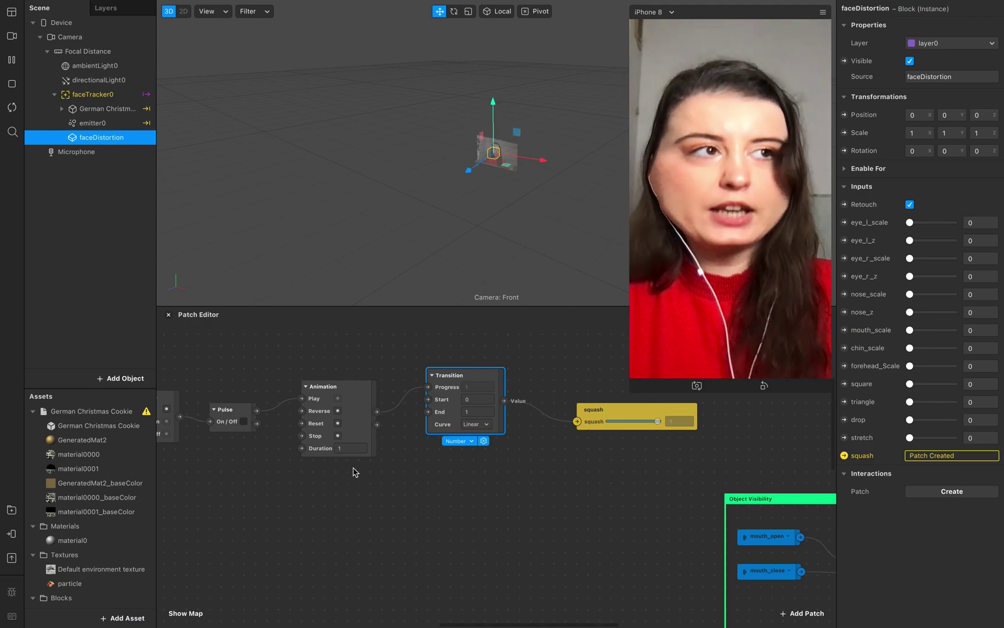
Step: Set the Animation patch's Duration to 5
left_click(354, 448)
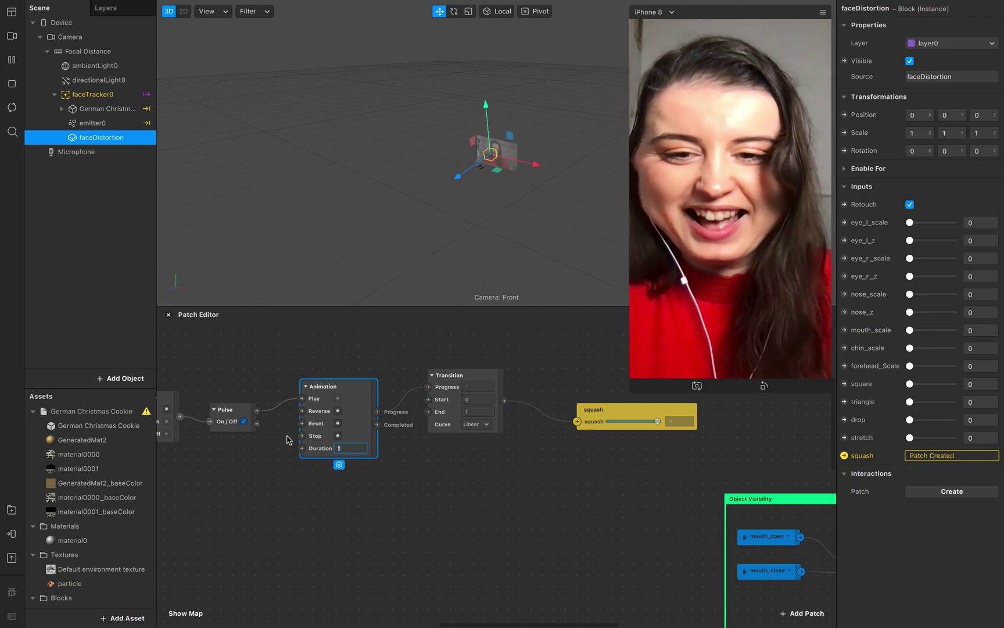
type("5")
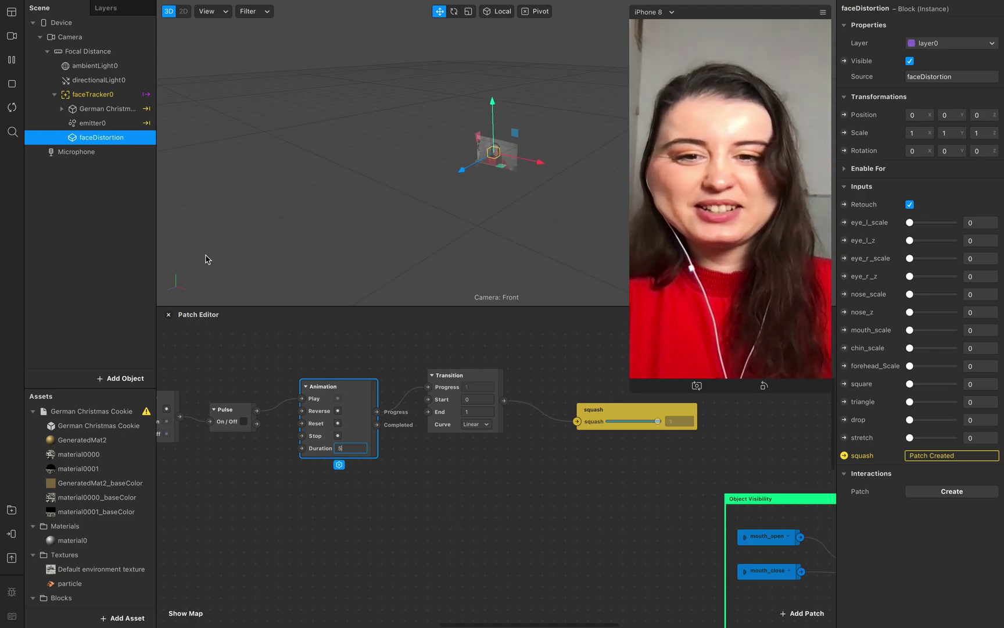
left_click_drag(420, 530, 401, 531)
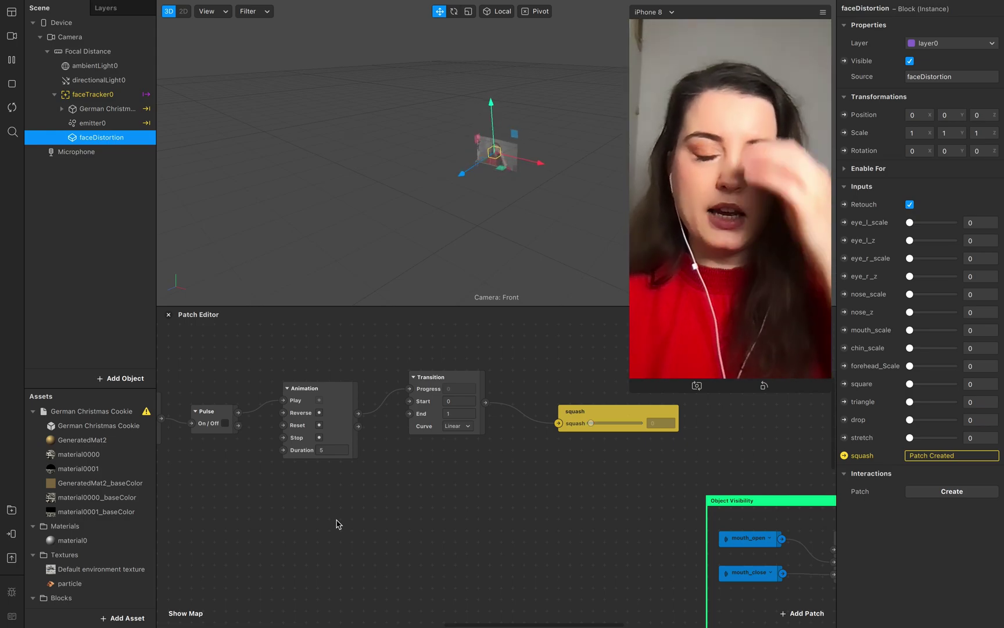
Step: Move the squash and Transition patches away from the Animation patch to make room between them
scroll(420, 528, "right", 3)
scroll(420, 528, "up", 1)
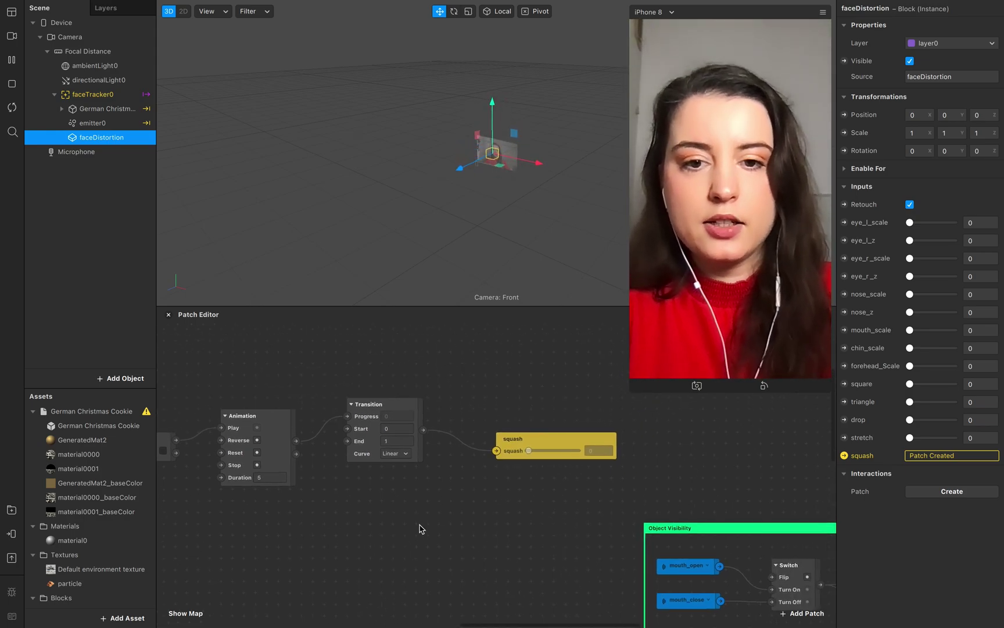
scroll(421, 527, "right", 1)
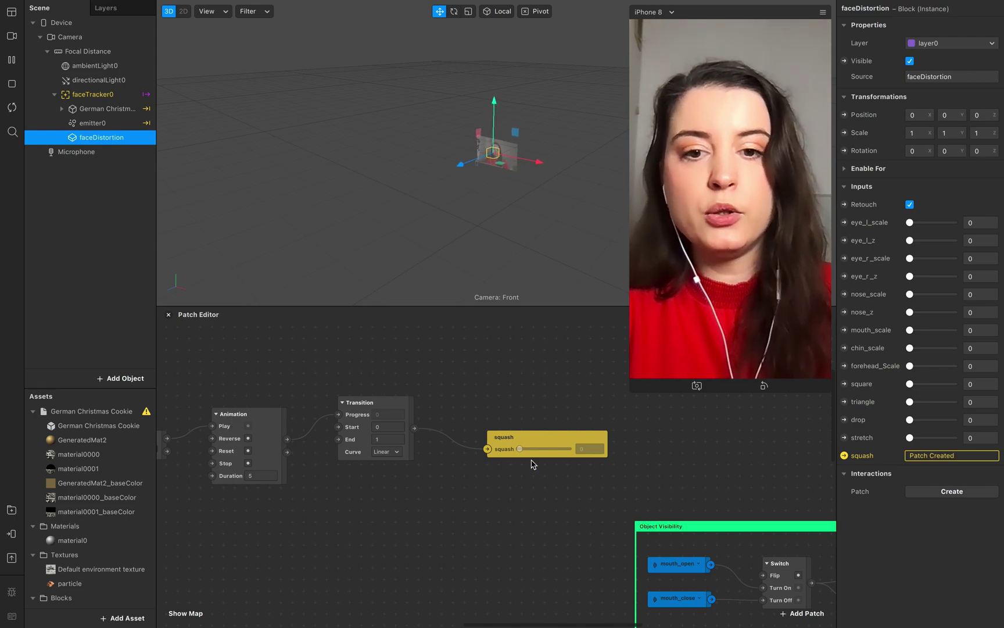
left_click_drag(568, 439, 604, 433)
left_click_drag(401, 410, 472, 414)
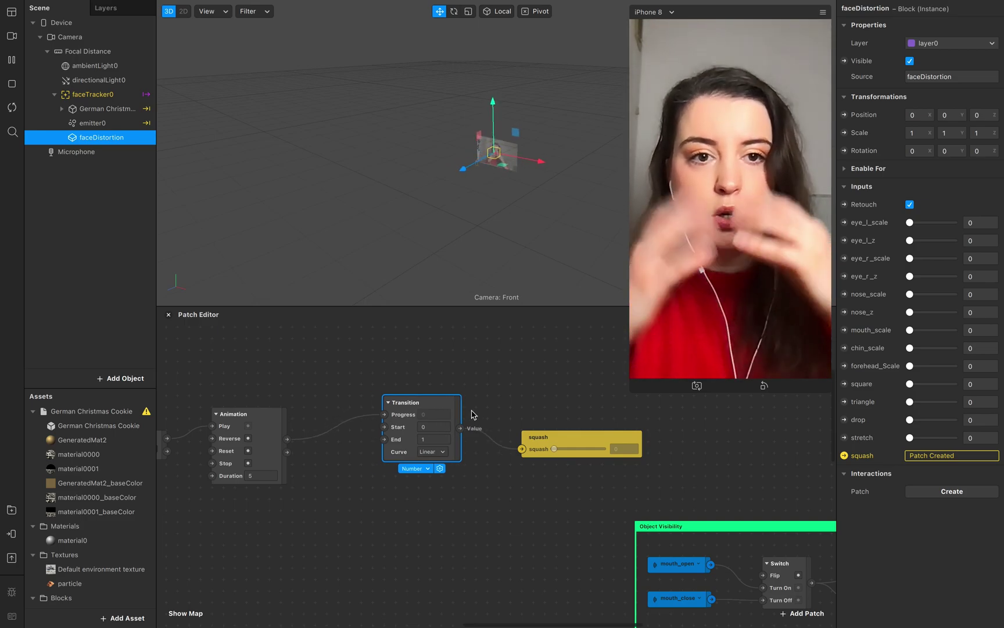
Step: Add a Delay patch fed by the Animation's Progress output and set its Duration to 0,7
left_click_drag(287, 439, 322, 481)
type("de")
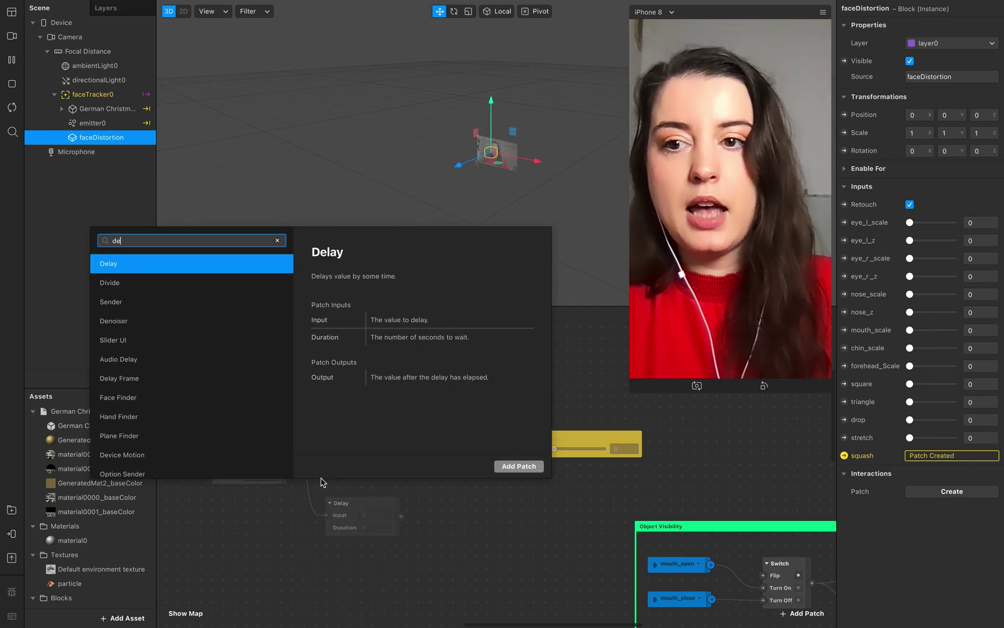
key("Return")
left_click(369, 526)
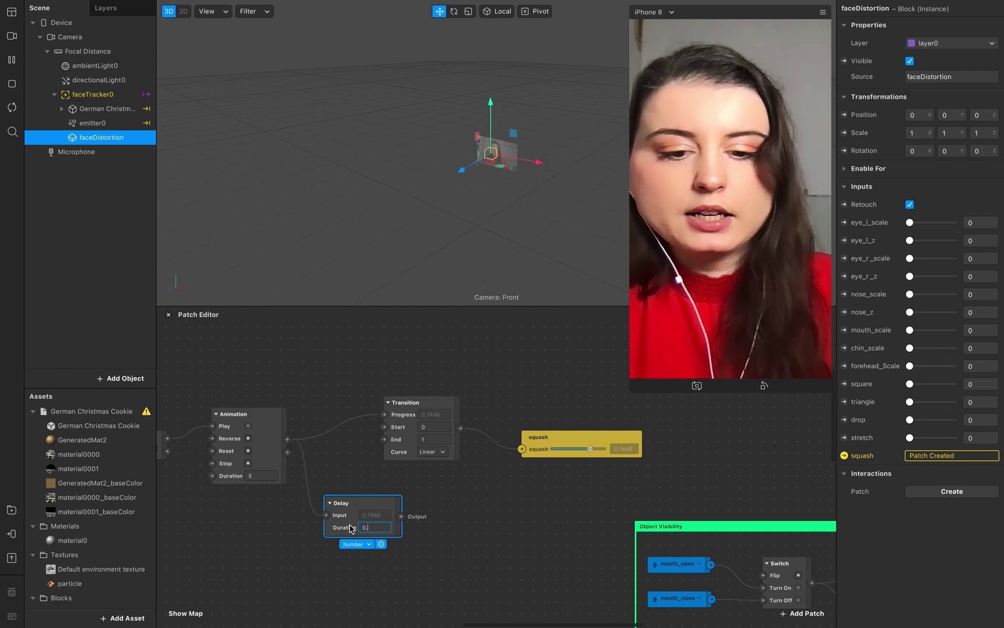
left_click(451, 544)
Step: Connect the Delay's Output to the Transition's Progress and line up the Delay, Transition and squash patches in a row
left_click_drag(401, 516, 464, 414)
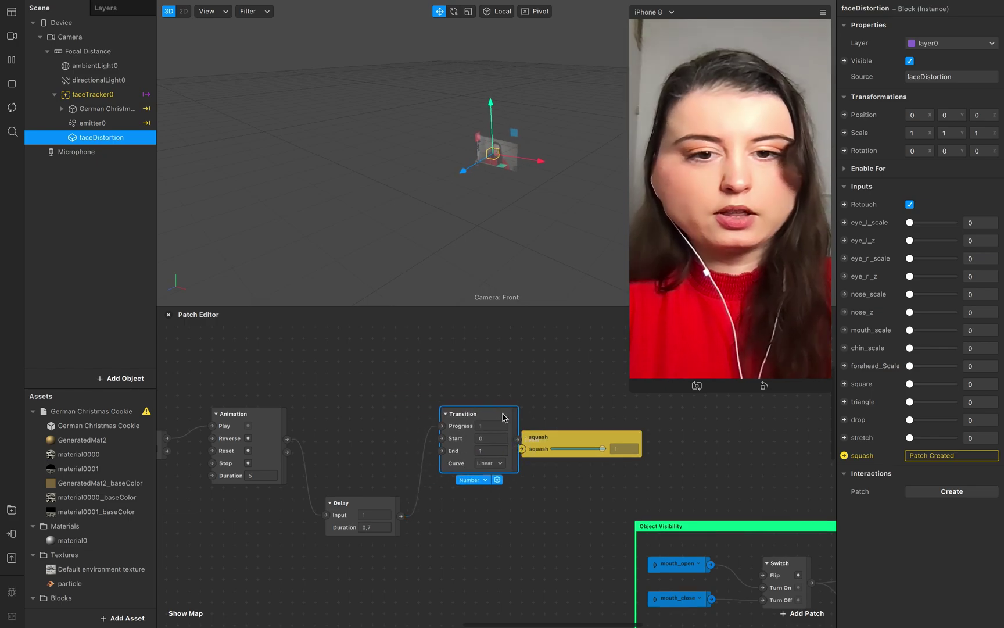
left_click_drag(570, 441, 605, 443)
mouse_move(483, 413)
left_mouse_down()
mouse_move(511, 416)
mouse_move(494, 414)
left_mouse_up()
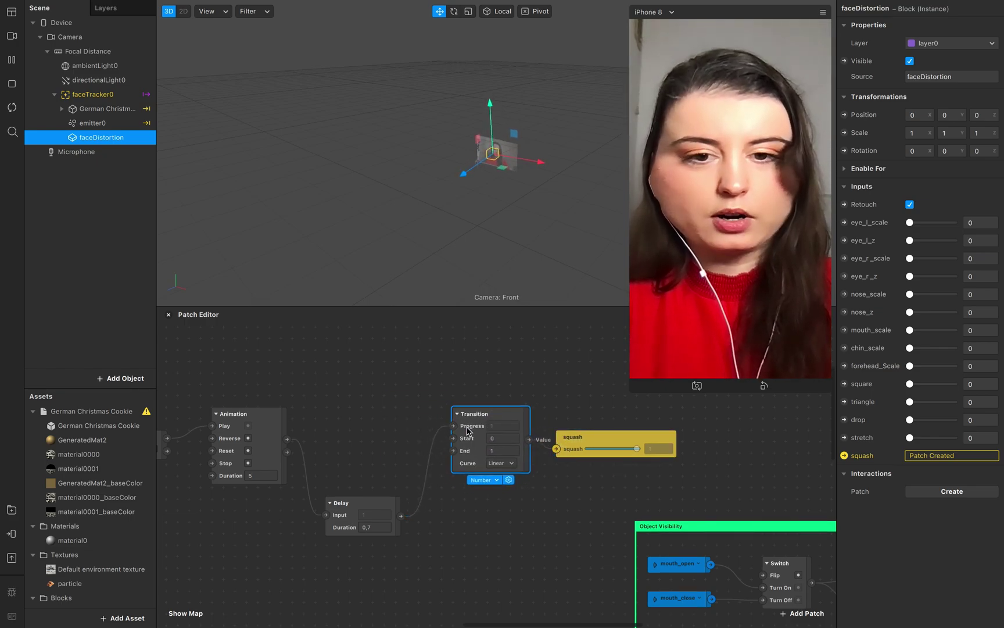
left_click(375, 507)
left_click_drag(375, 507, 377, 442)
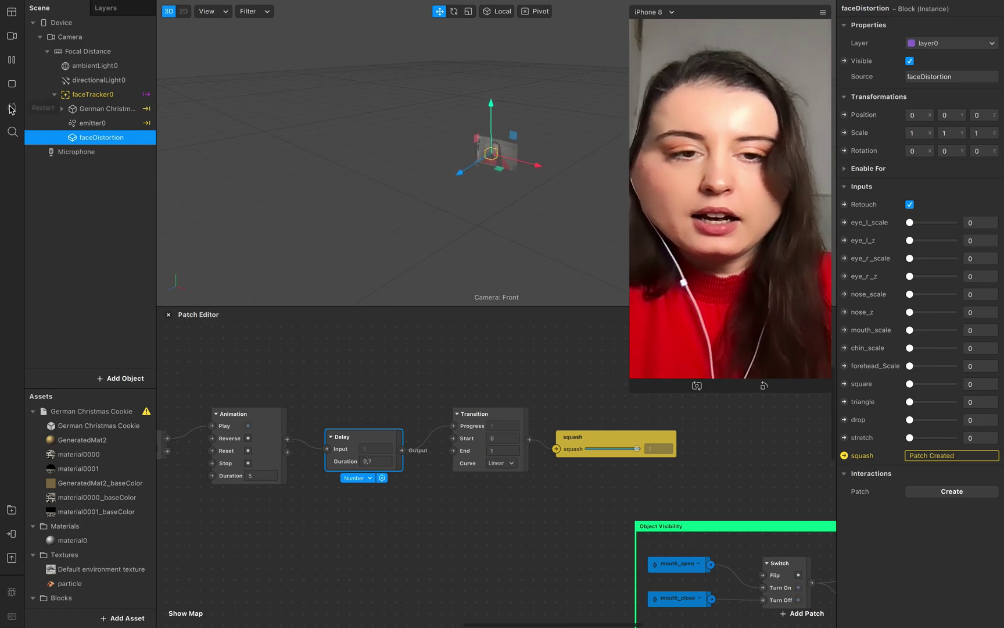
Step: Connect the Pulse's Turned Off output to the Animation's Reverse input
scroll(330, 527, "left", 4)
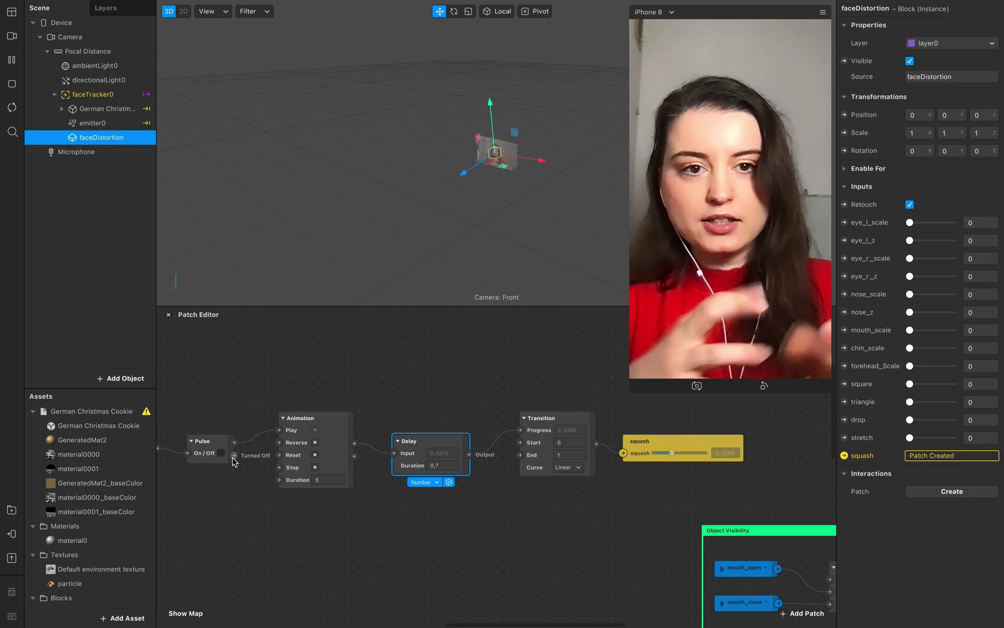
left_click_drag(235, 455, 280, 442)
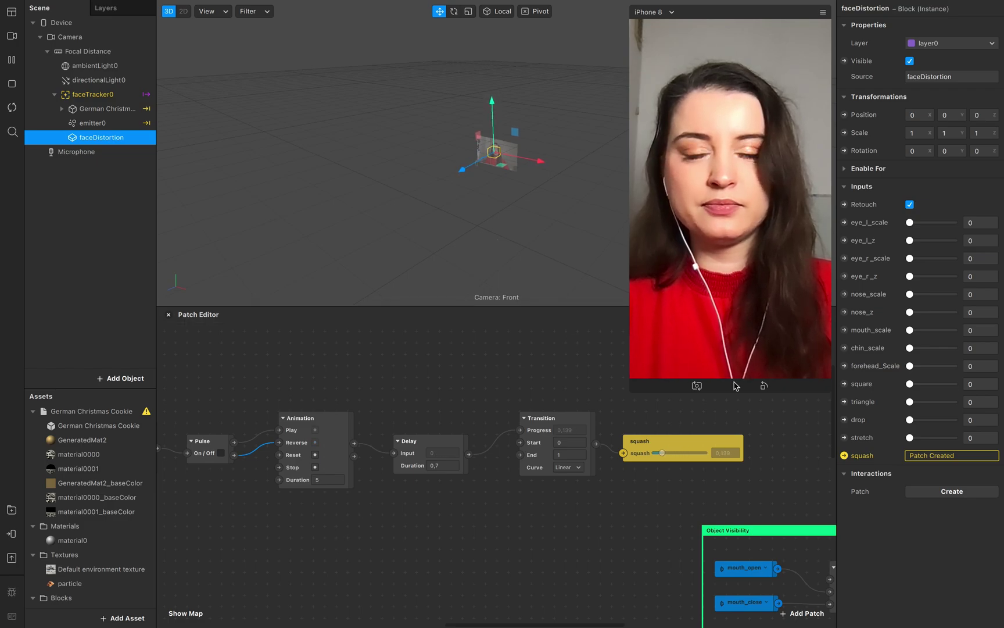
scroll(505, 625, "down", 4)
scroll(506, 625, "right", 4)
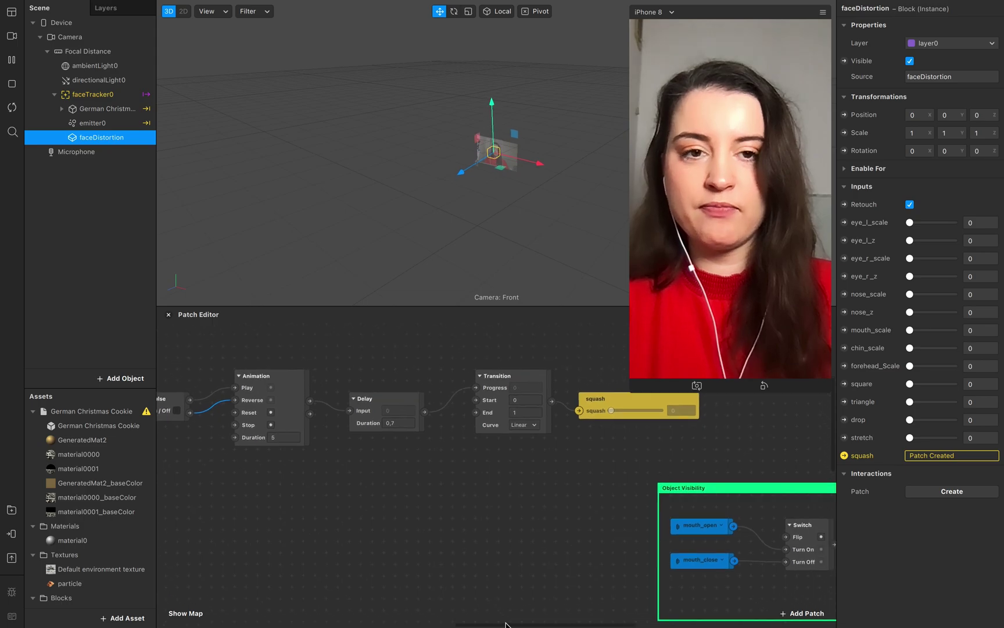